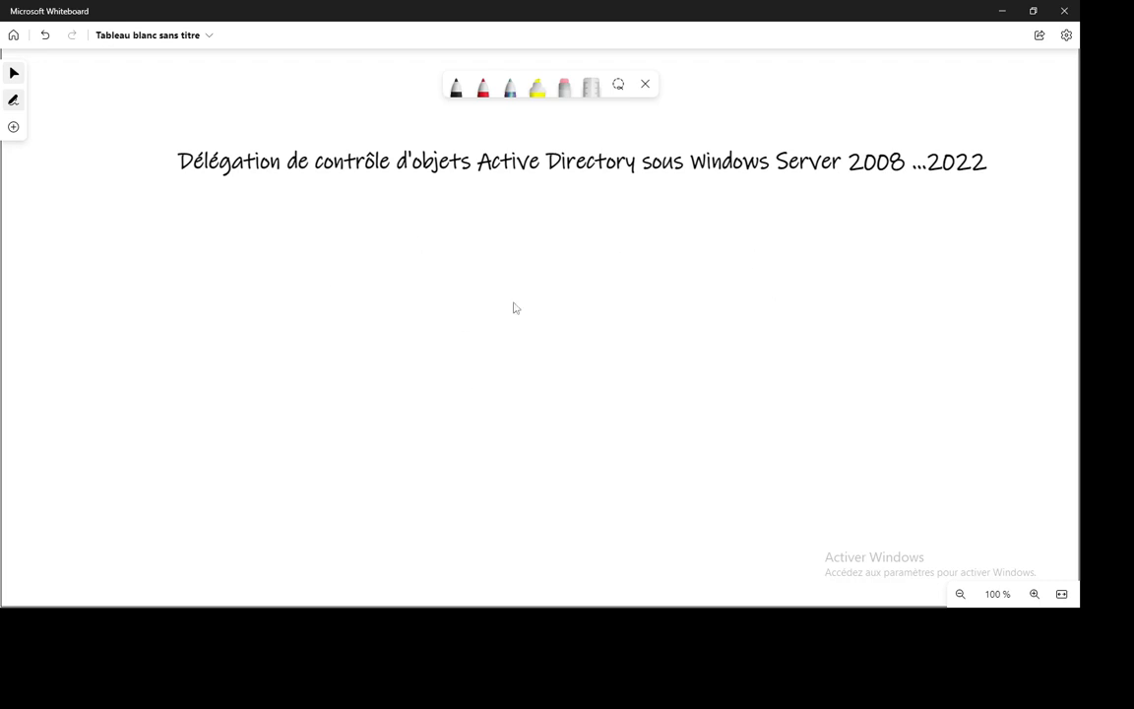
- Switch to the VMware window and sign in to the Server 2008 R2 VM as domain administrator
key(alt+Tab)
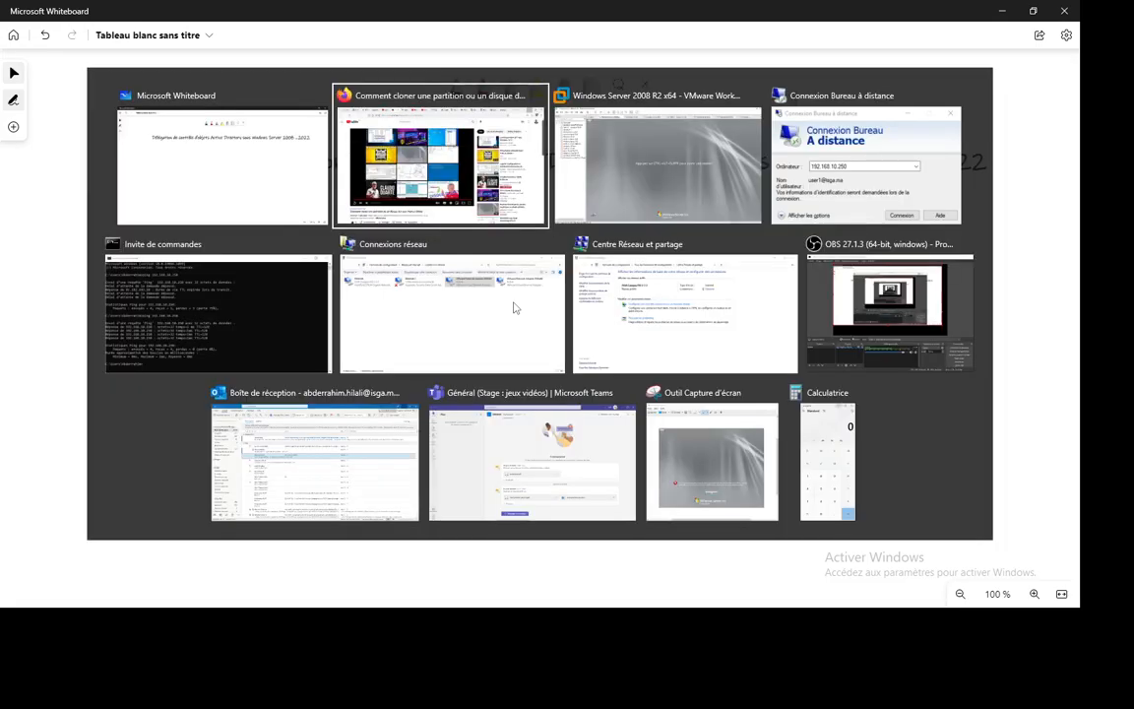
key(alt+Tab)
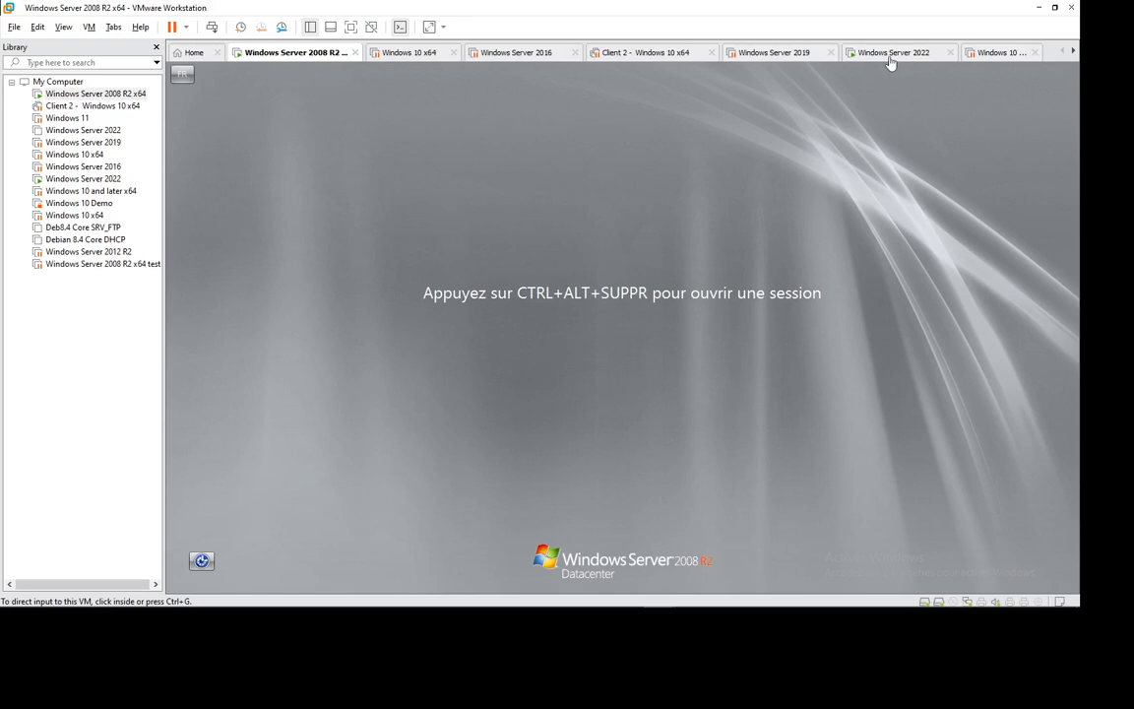
click(212, 28)
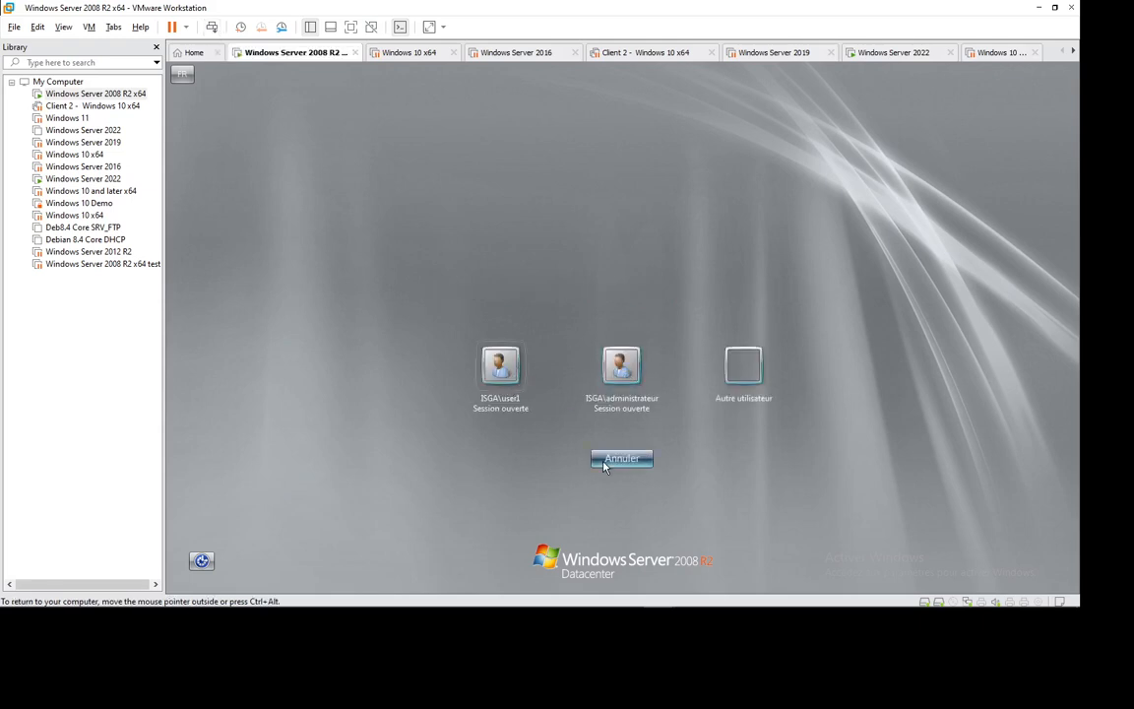
click(613, 372)
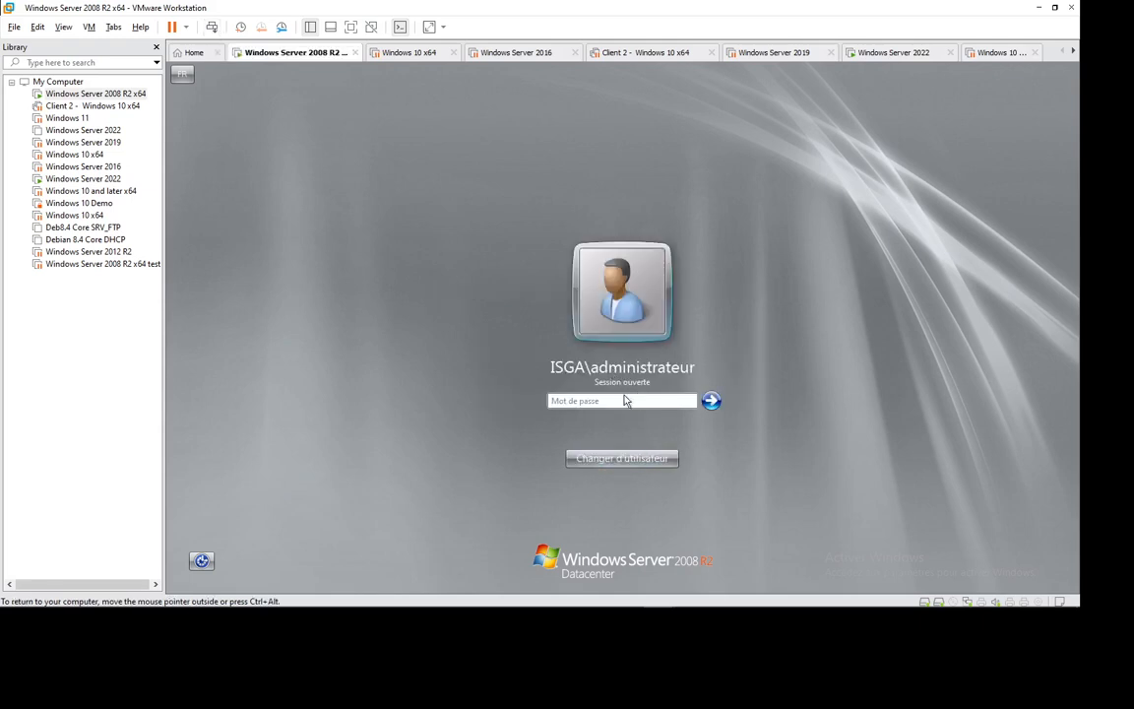
text(*********)
key(Return)
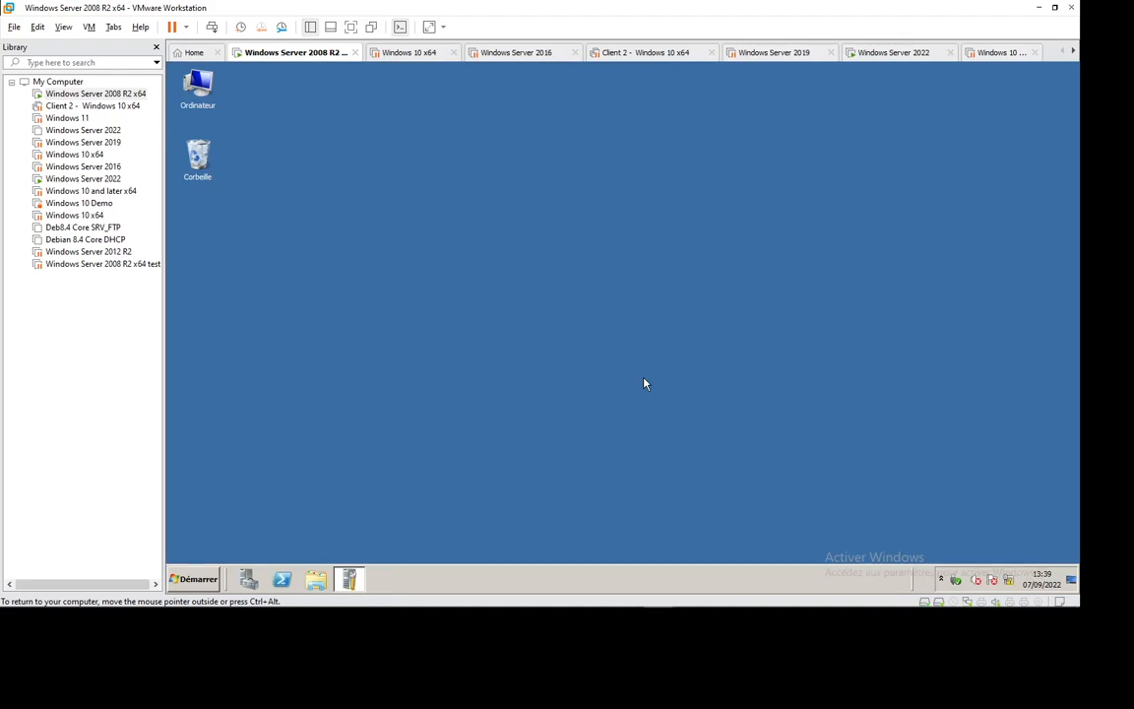
- Launch Active Directory Users and Computers and start a new organizational unit under isga.ma
click(199, 586)
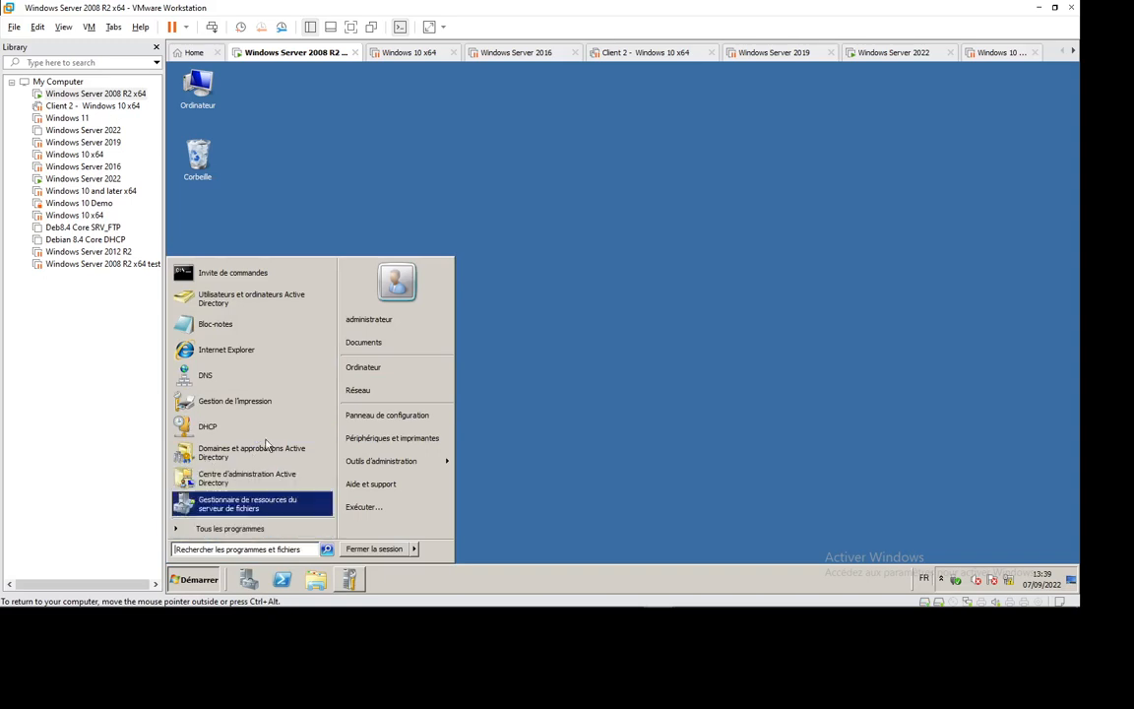
click(259, 300)
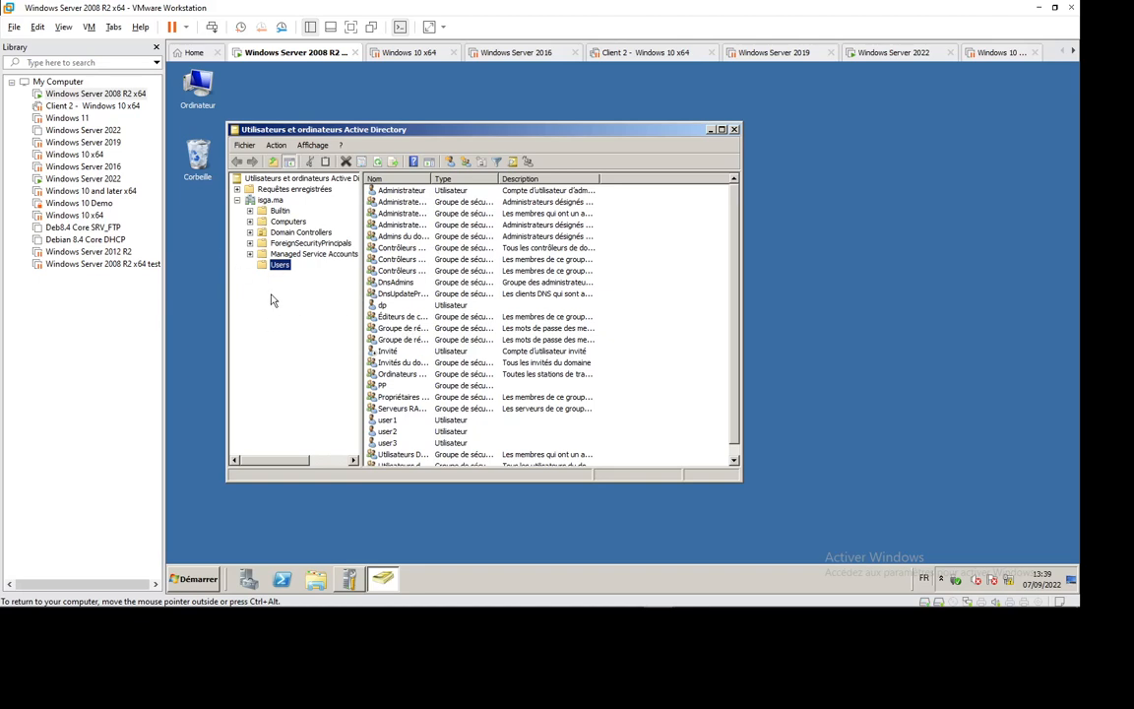
click(271, 200)
right_click(272, 202)
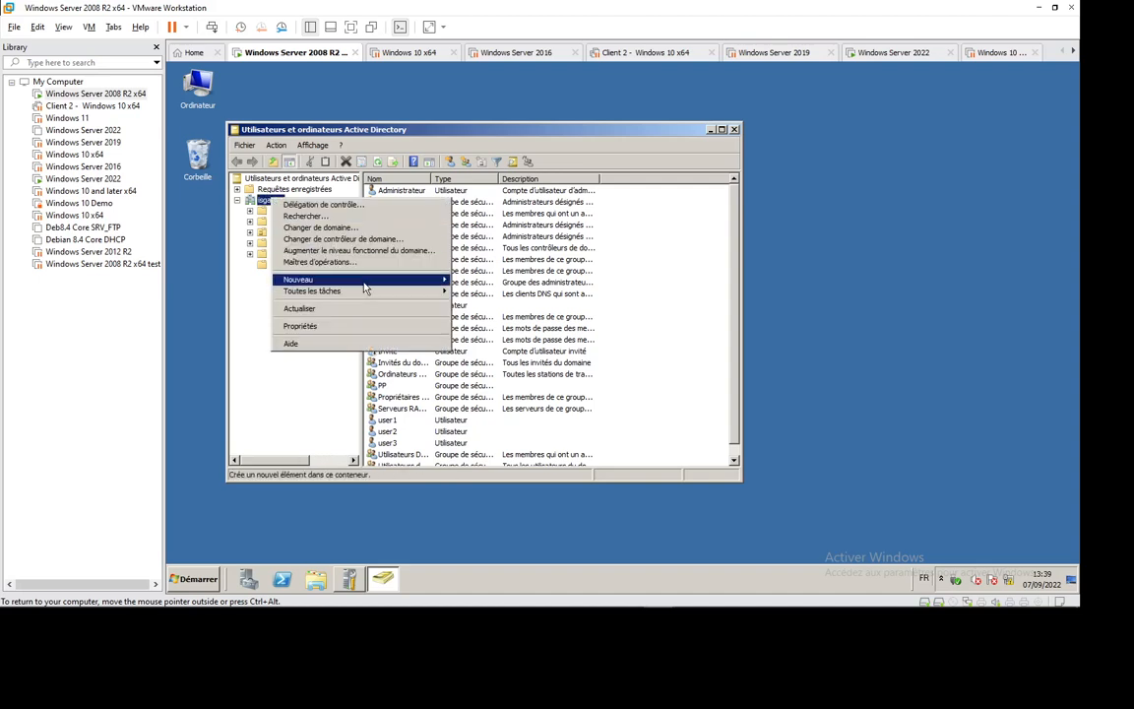
mouse_move(434, 280)
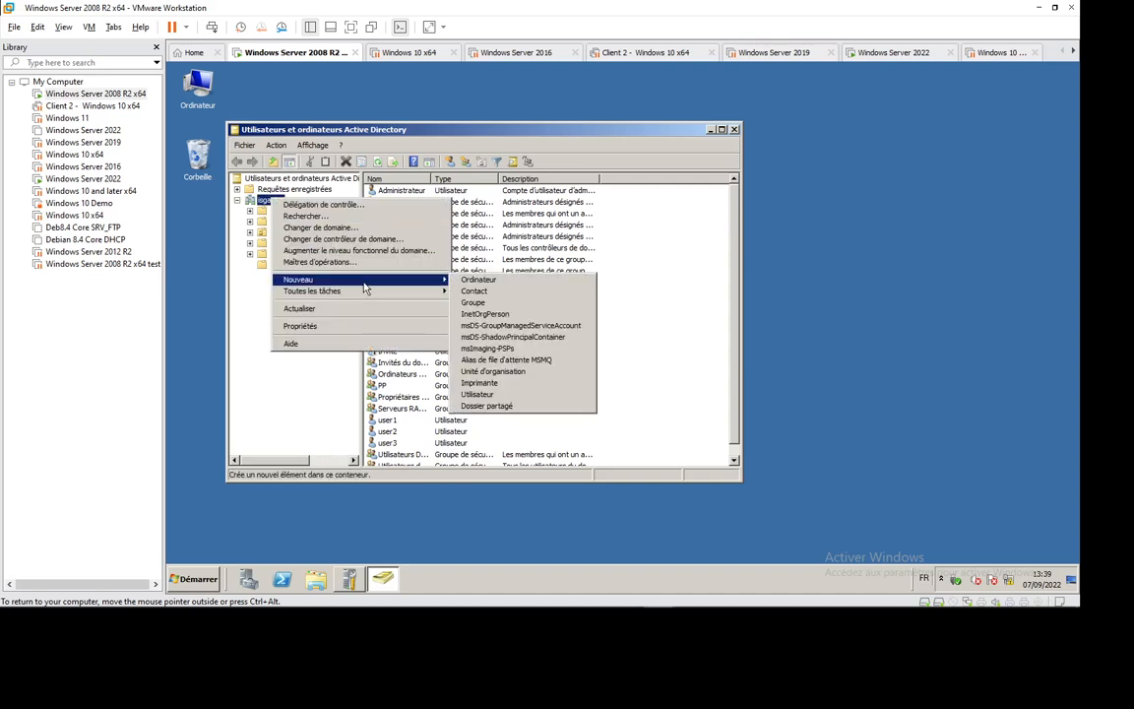
click(522, 374)
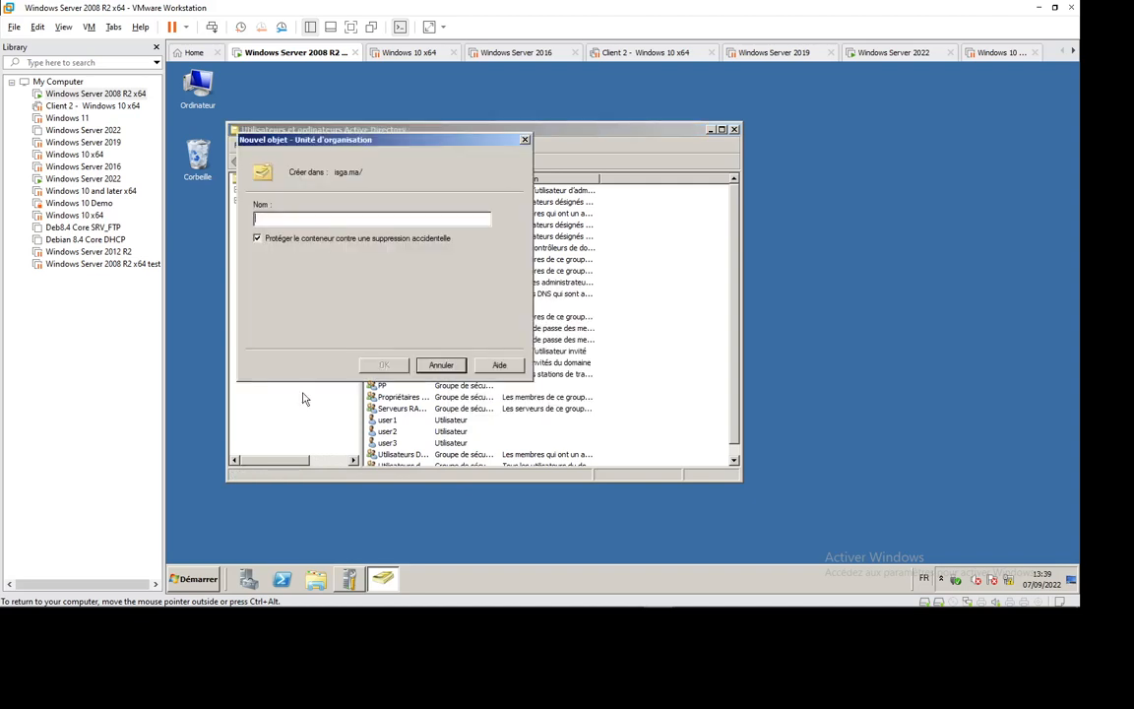
- Create the organizational unit 'Etudiants' under isga.ma, then select the Users container
text(Etudi)
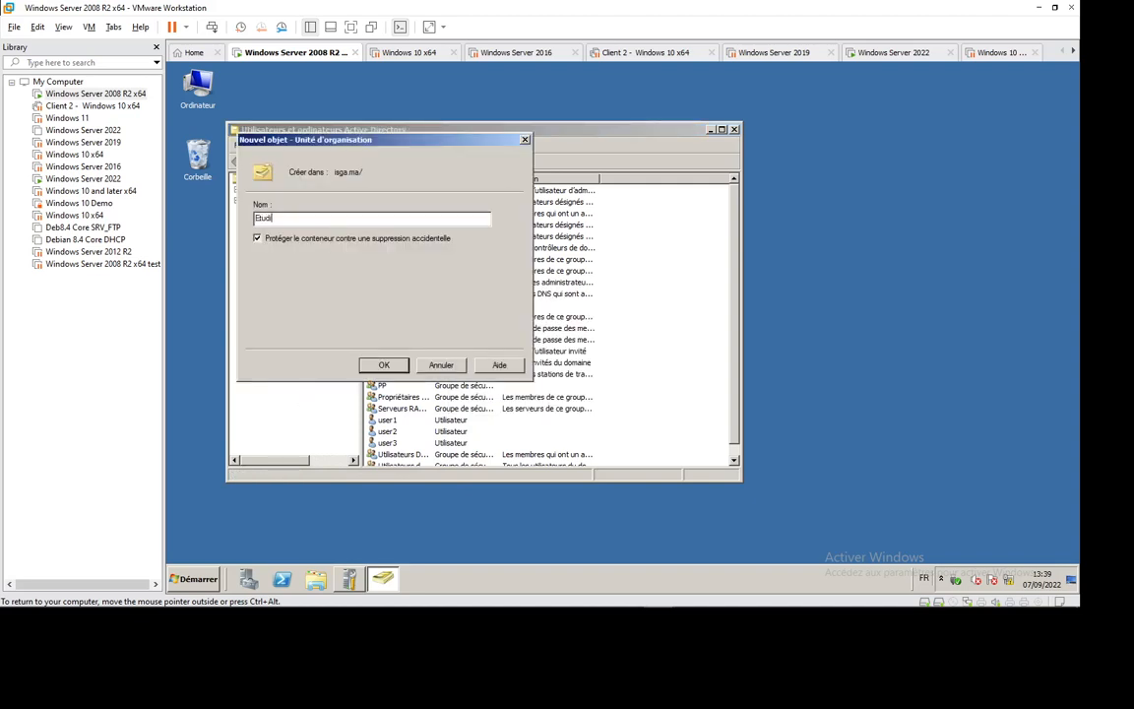
text(ants)
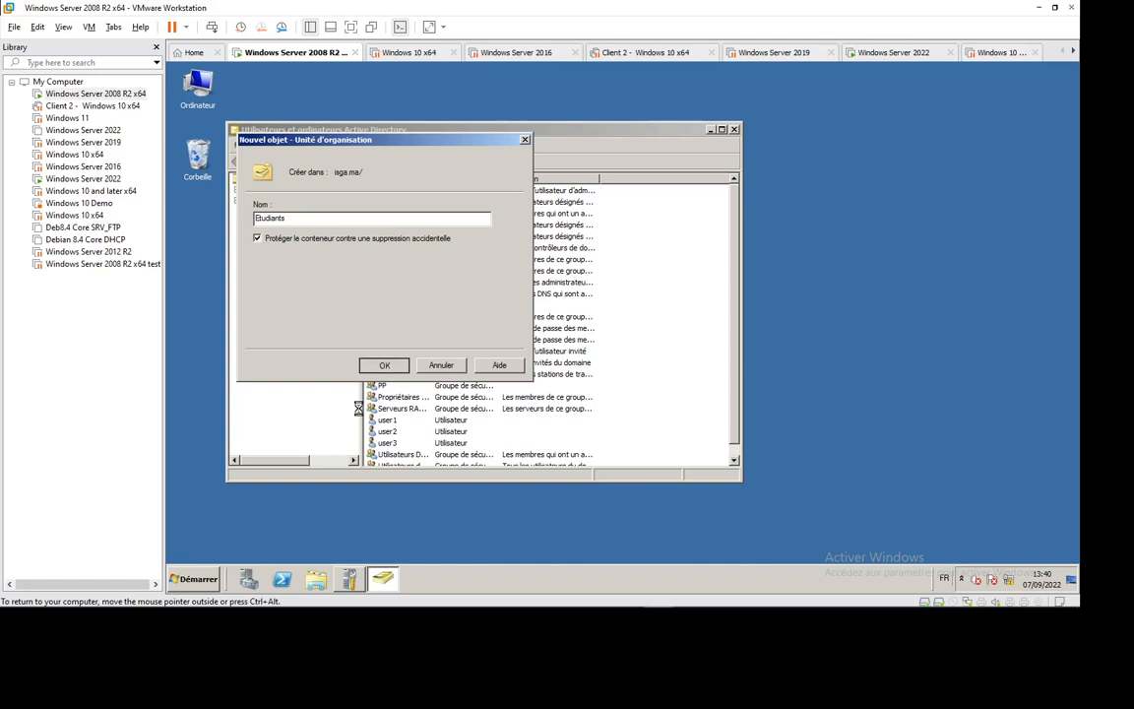
click(386, 366)
click(279, 265)
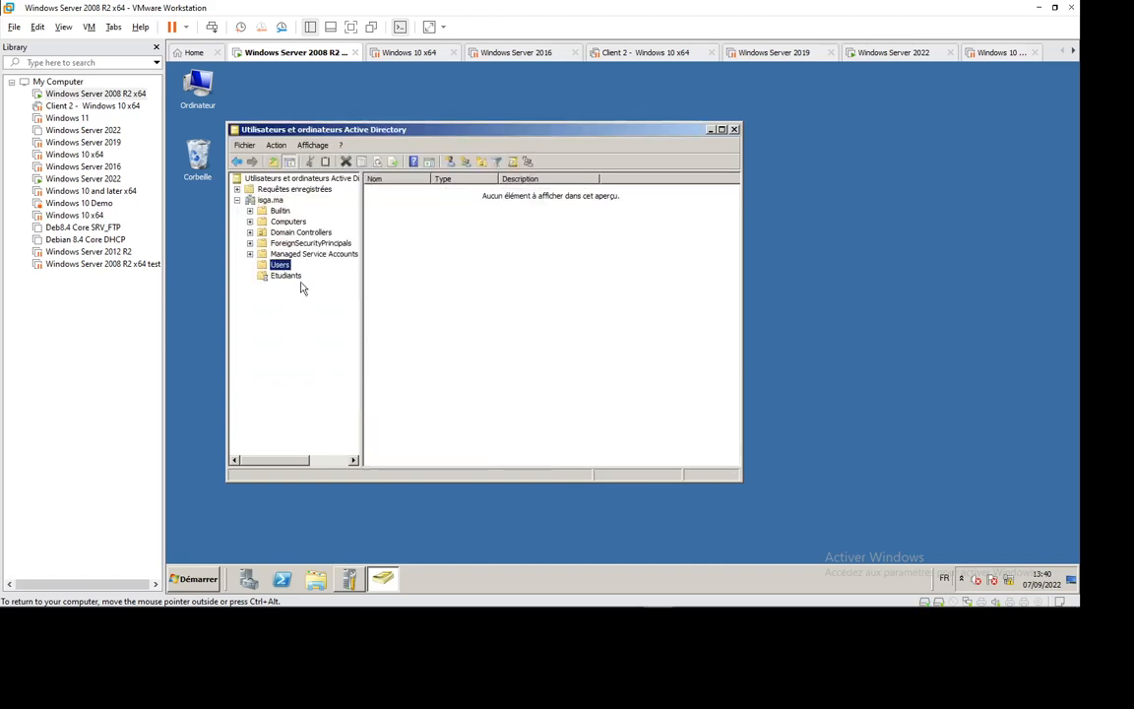
- Move user2 and user3 from Users into the Etudiants OU and open Etudiants to check them
click(390, 435)
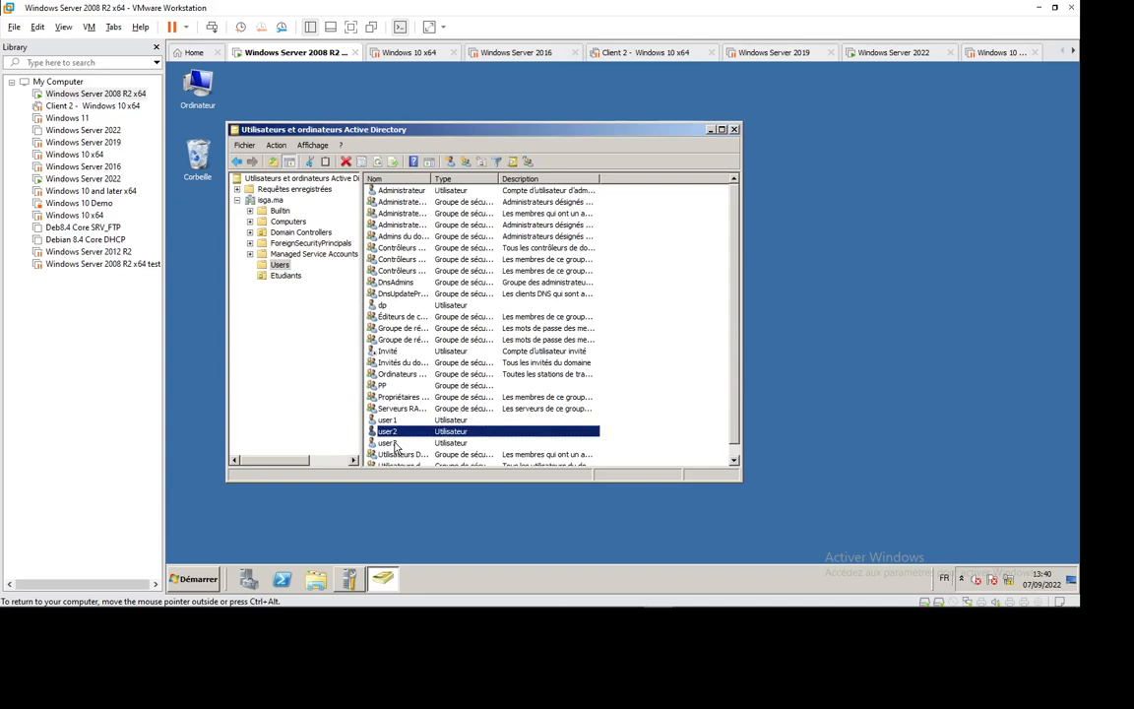
shift+click(401, 443)
right_click(412, 437)
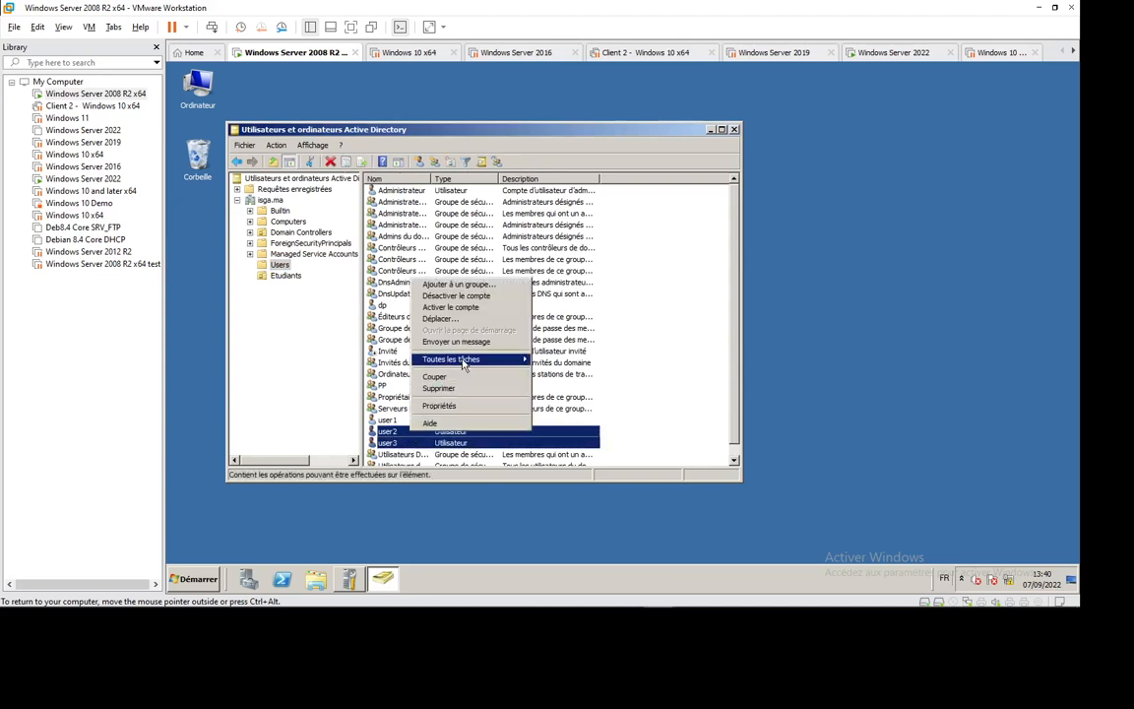
mouse_move(463, 359)
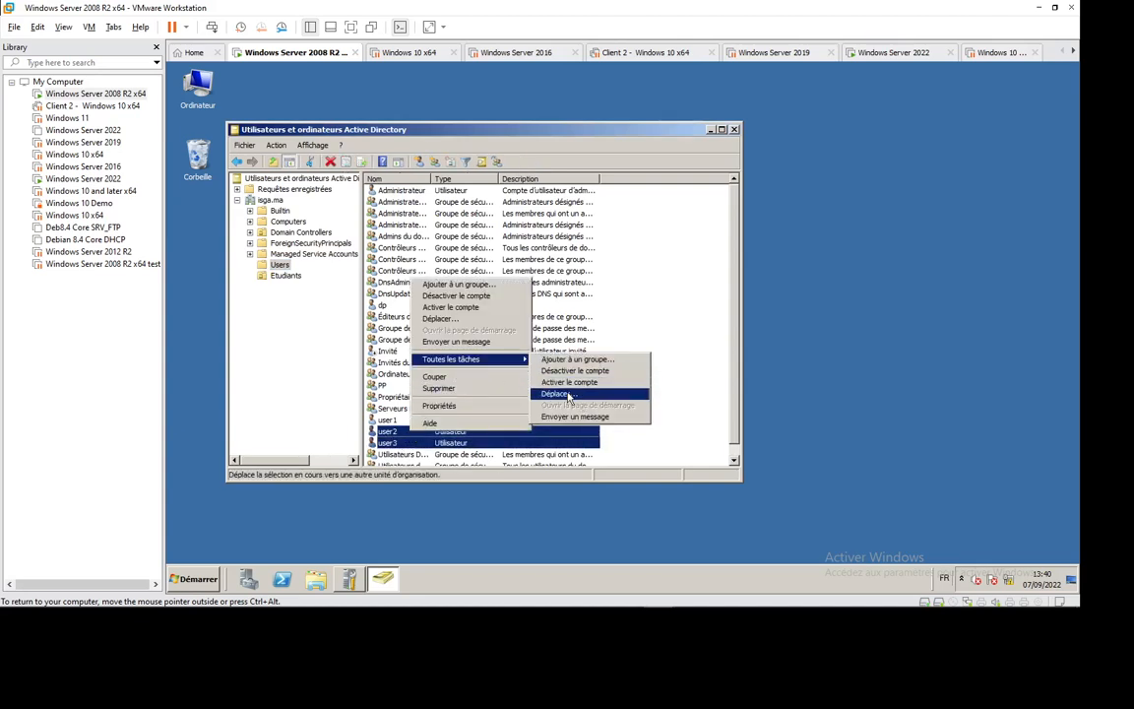
click(556, 394)
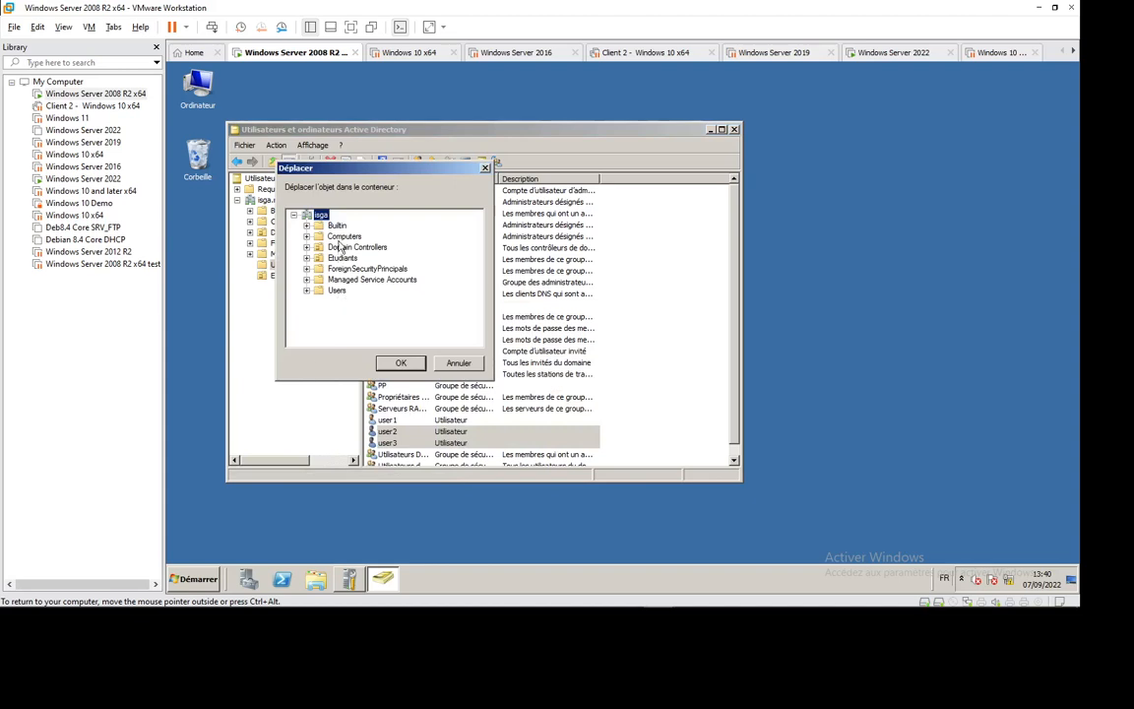
click(397, 366)
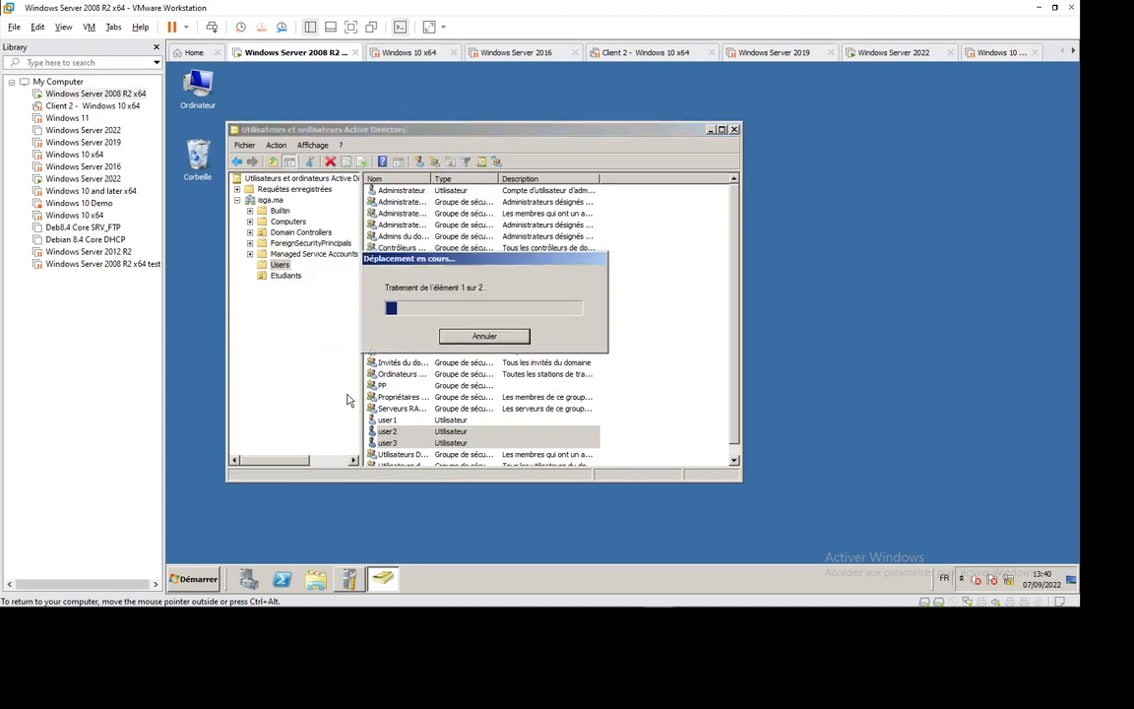
click(285, 277)
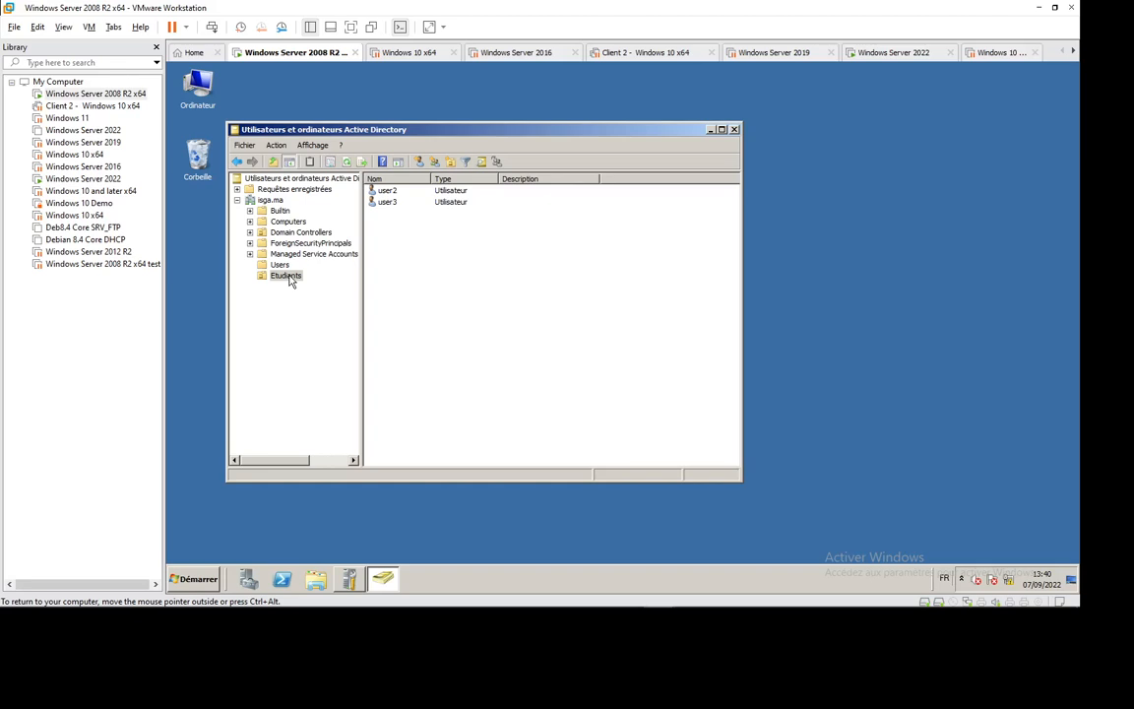
- Start the Delegation of Control wizard on Etudiants and add user1 as the delegate
right_click(290, 282)
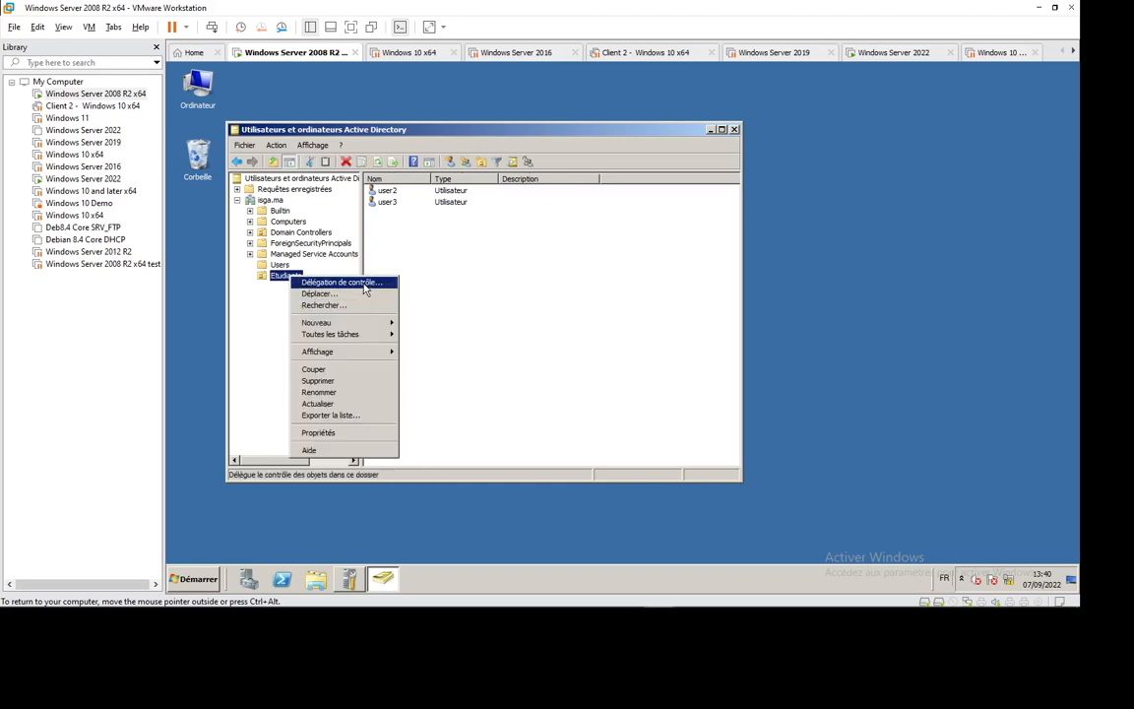
click(363, 284)
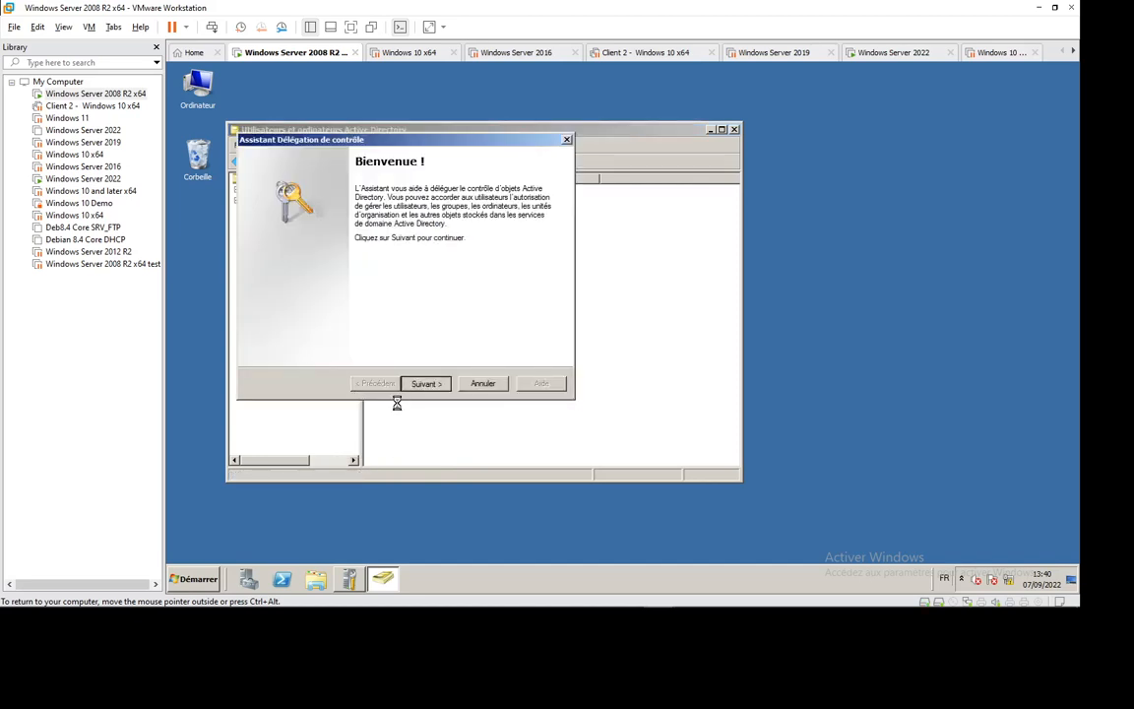
key(Return)
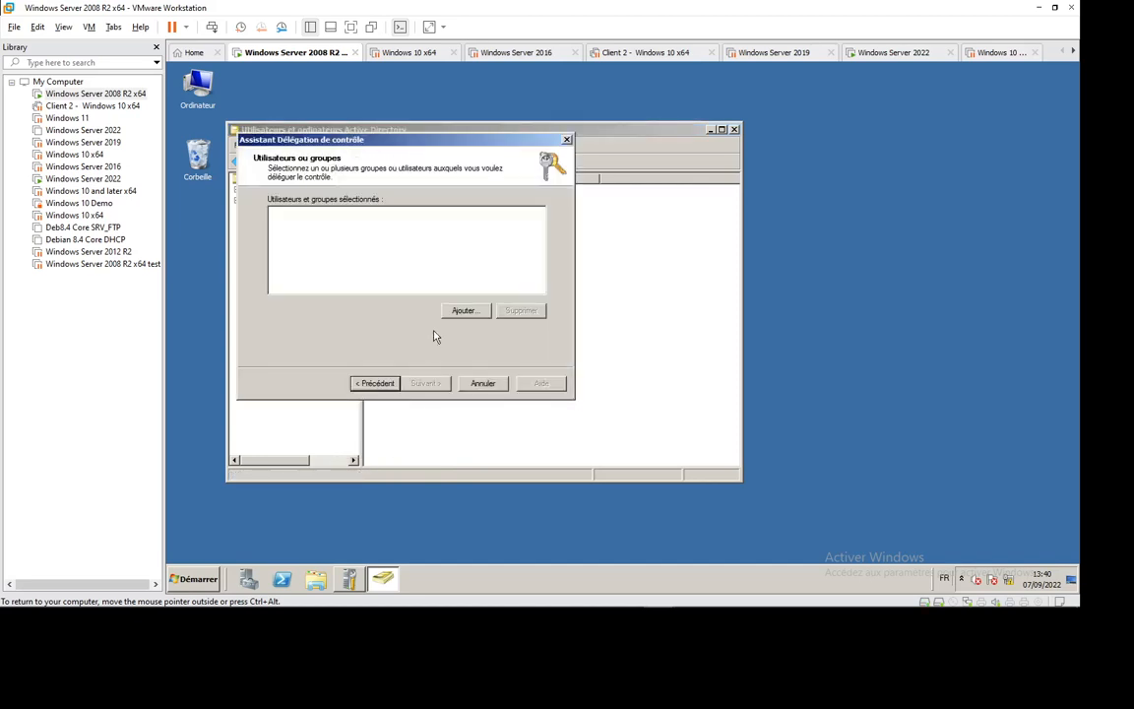
click(460, 311)
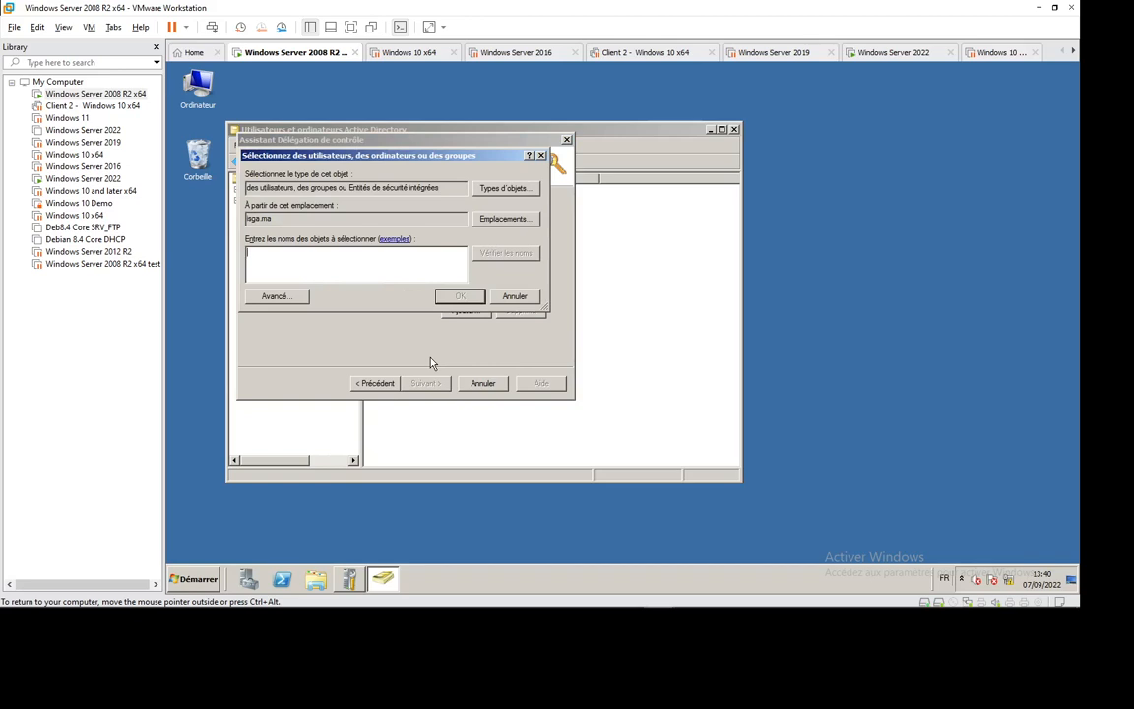
text(user1)
click(512, 253)
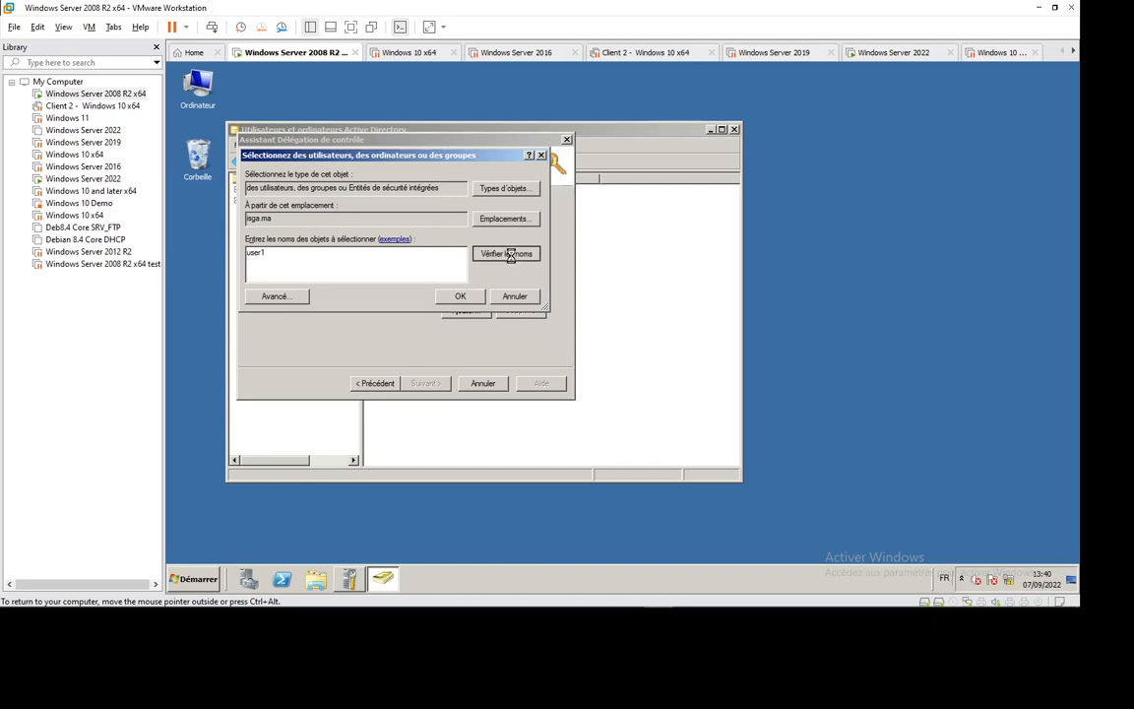
click(459, 296)
- Delegate the 'Reset user passwords and force password change' task and finish the wizard
click(425, 383)
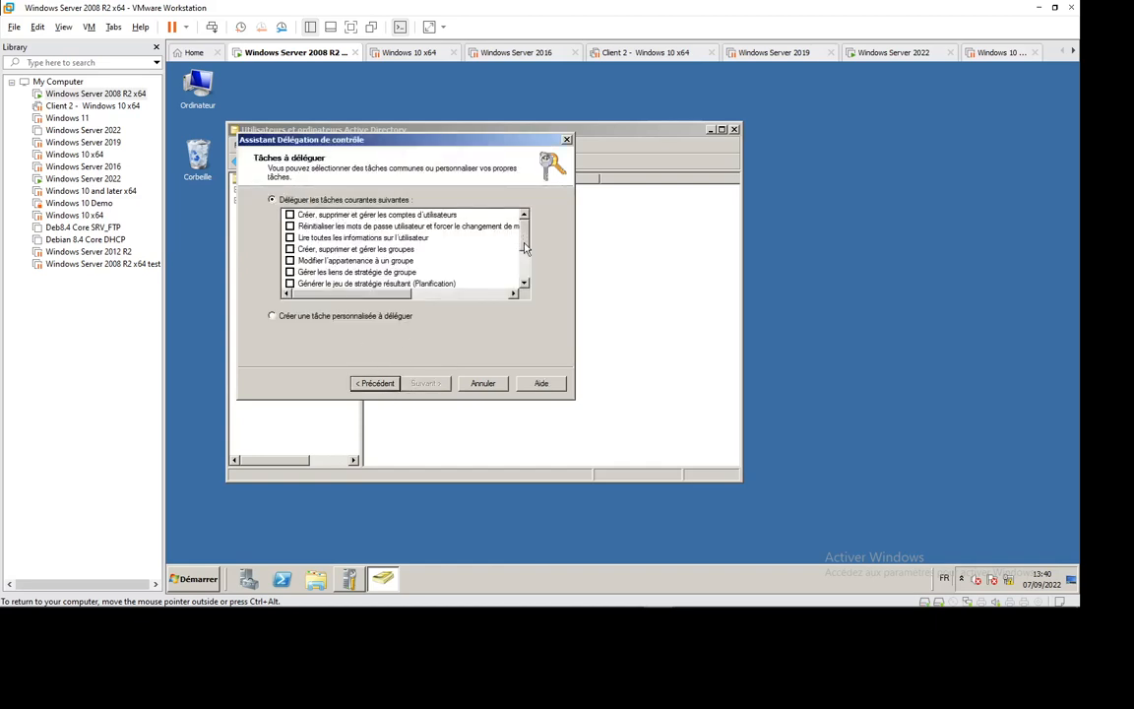
scroll(524, 248, down, 2)
scroll(474, 254, up, 2)
click(290, 227)
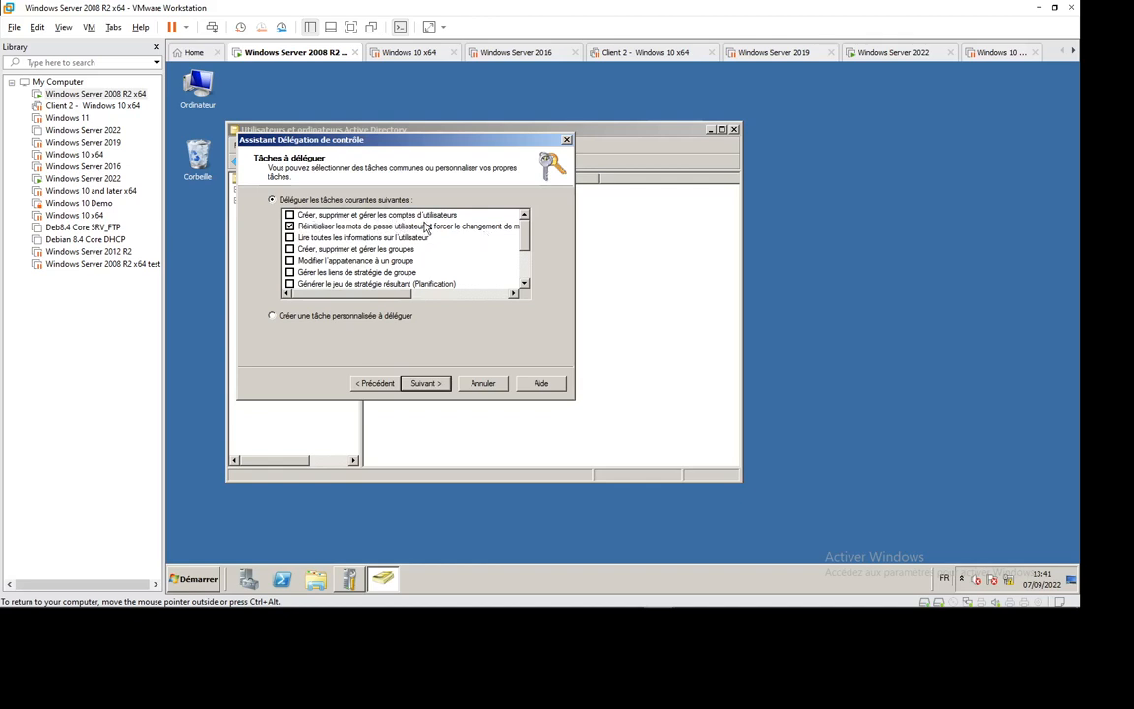
click(427, 385)
click(426, 385)
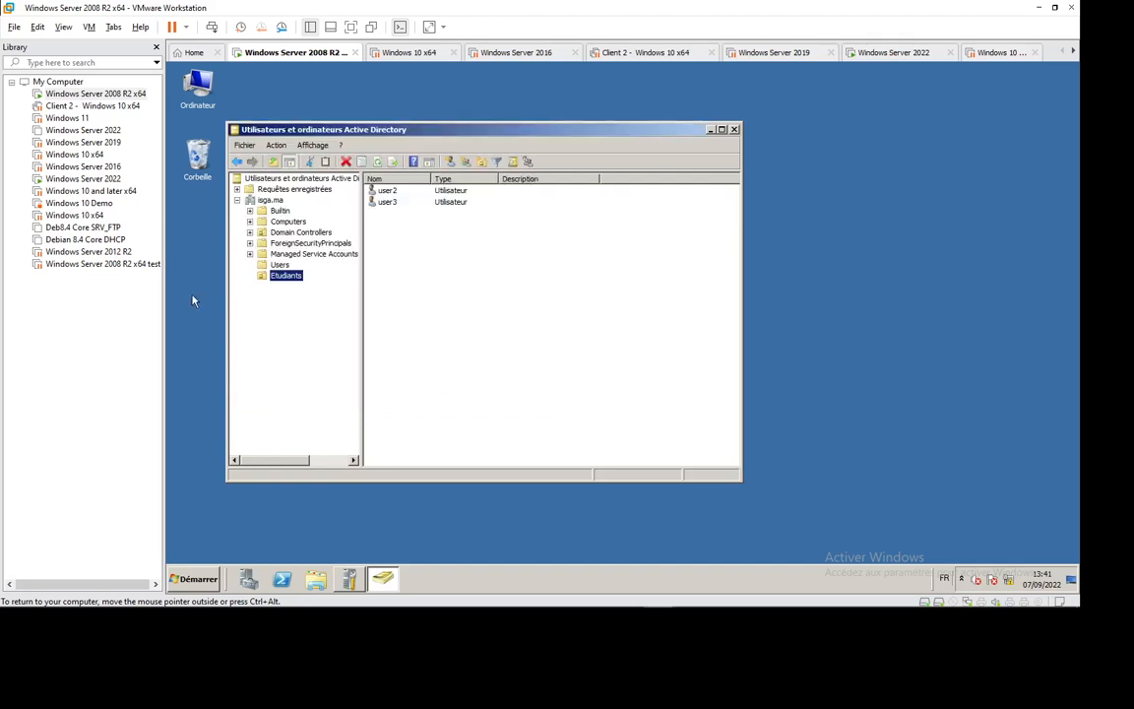
- Open the Etudiants properties and close them without changes
right_click(291, 279)
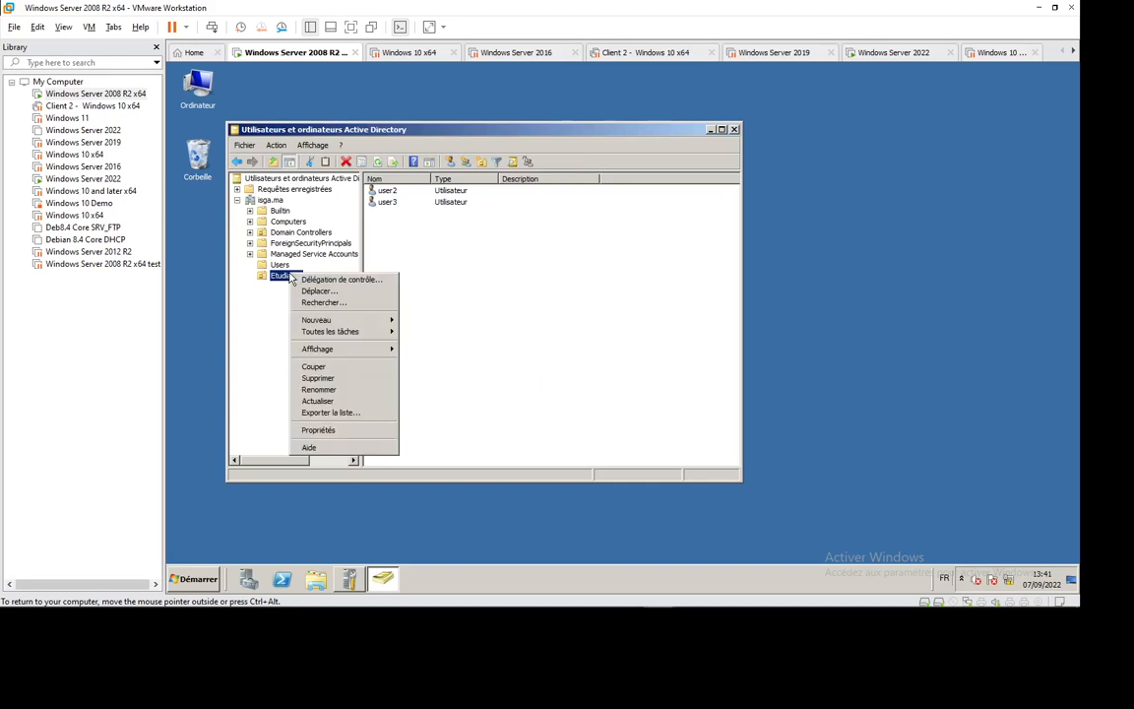
click(325, 430)
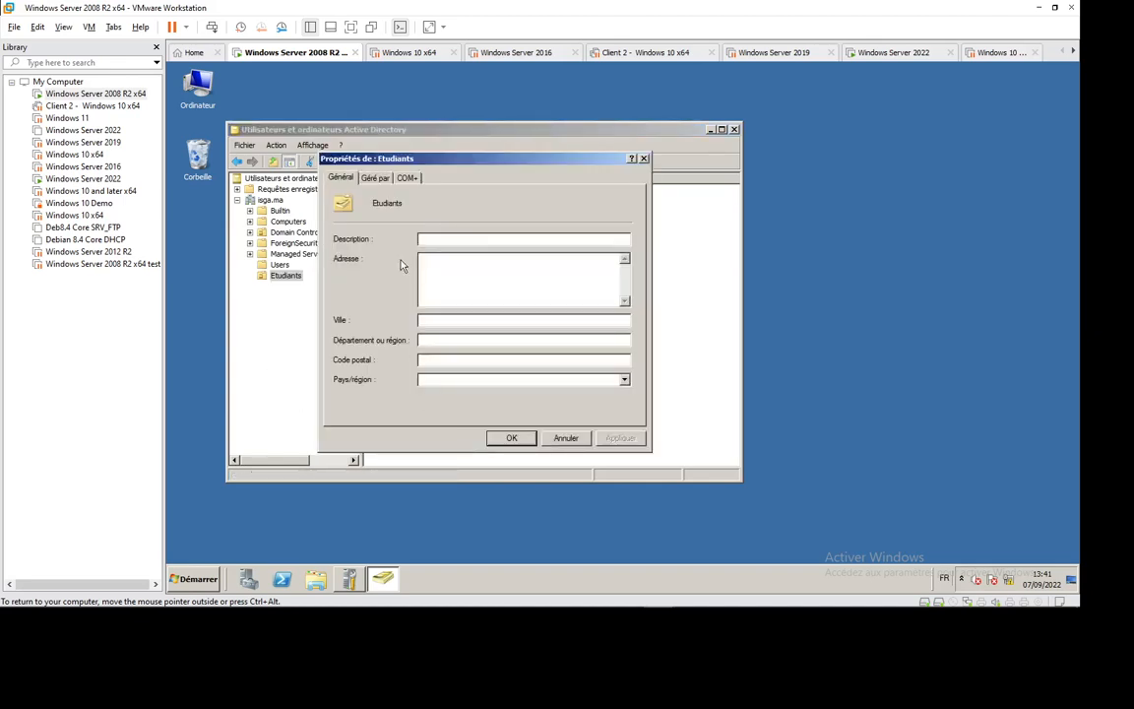
key(Escape)
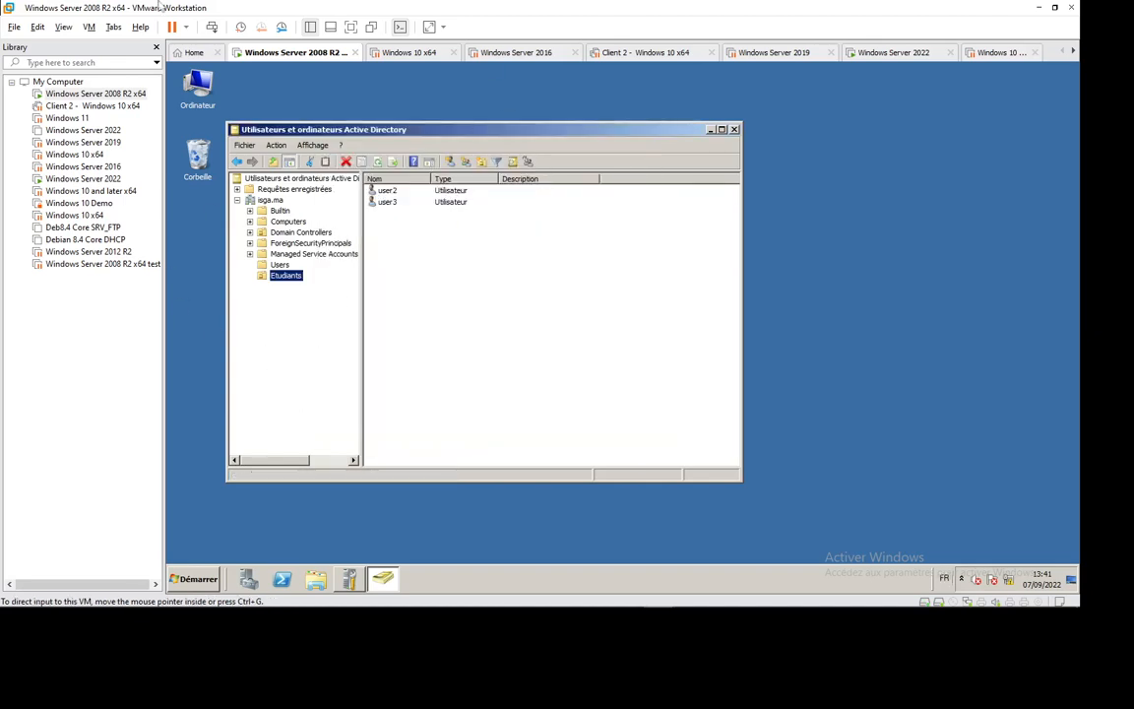
- Leave the administrator's session via Switch User from the Start menu
click(197, 580)
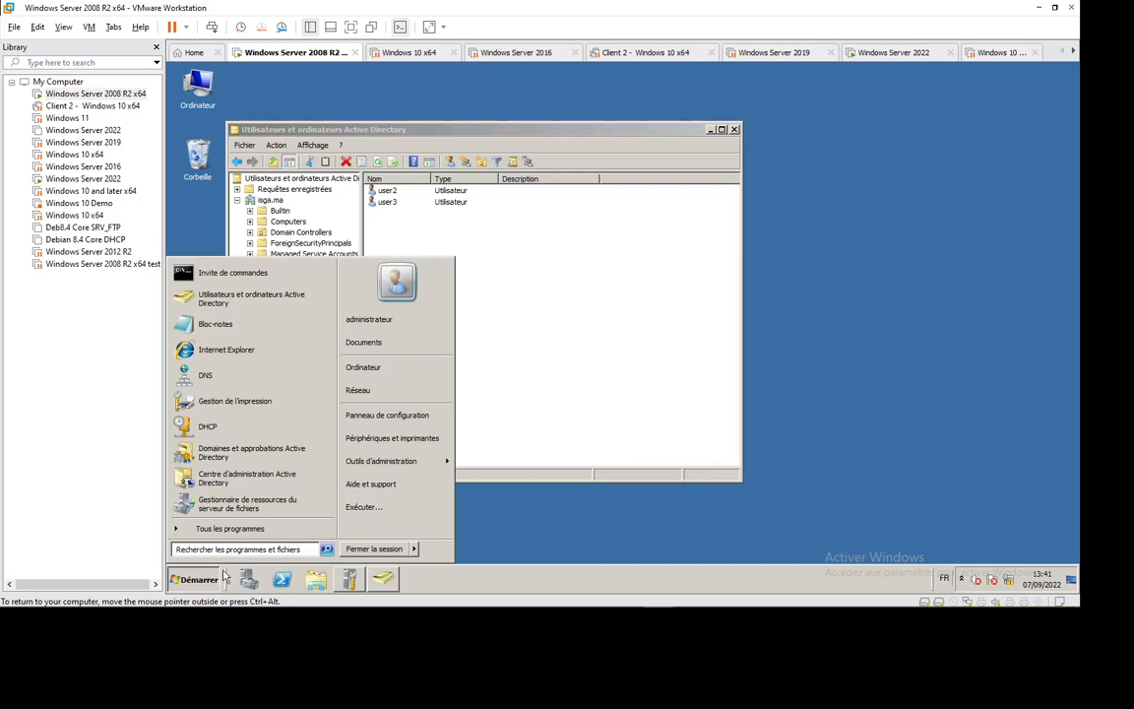
click(415, 550)
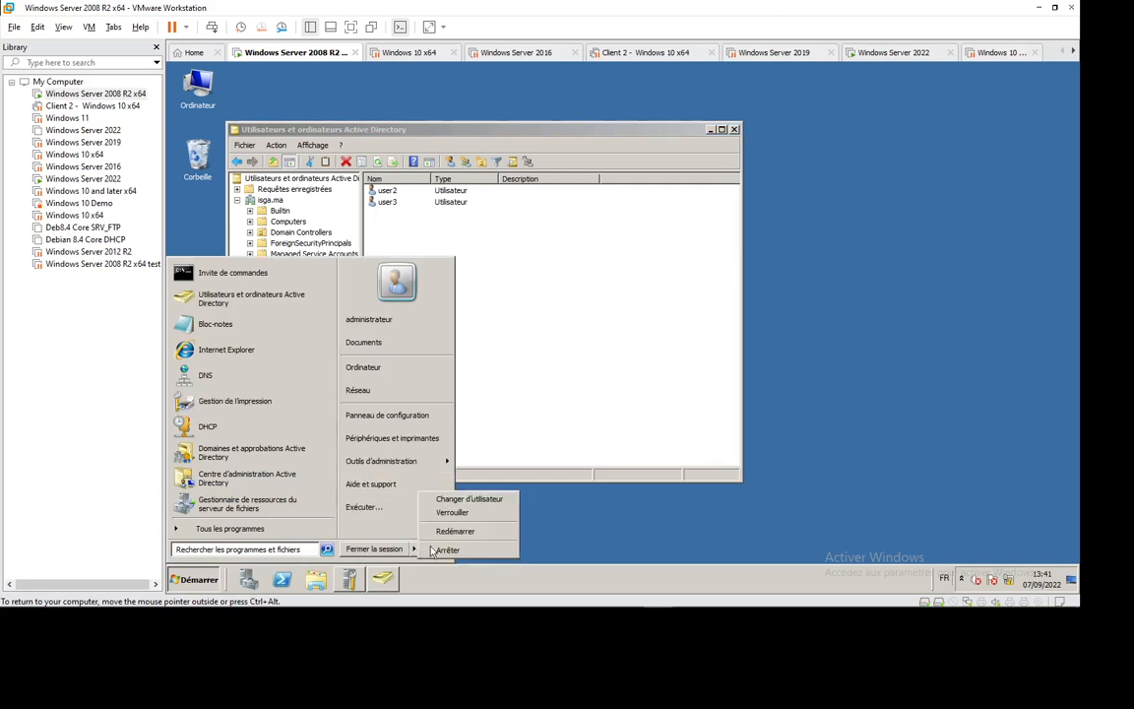
click(469, 499)
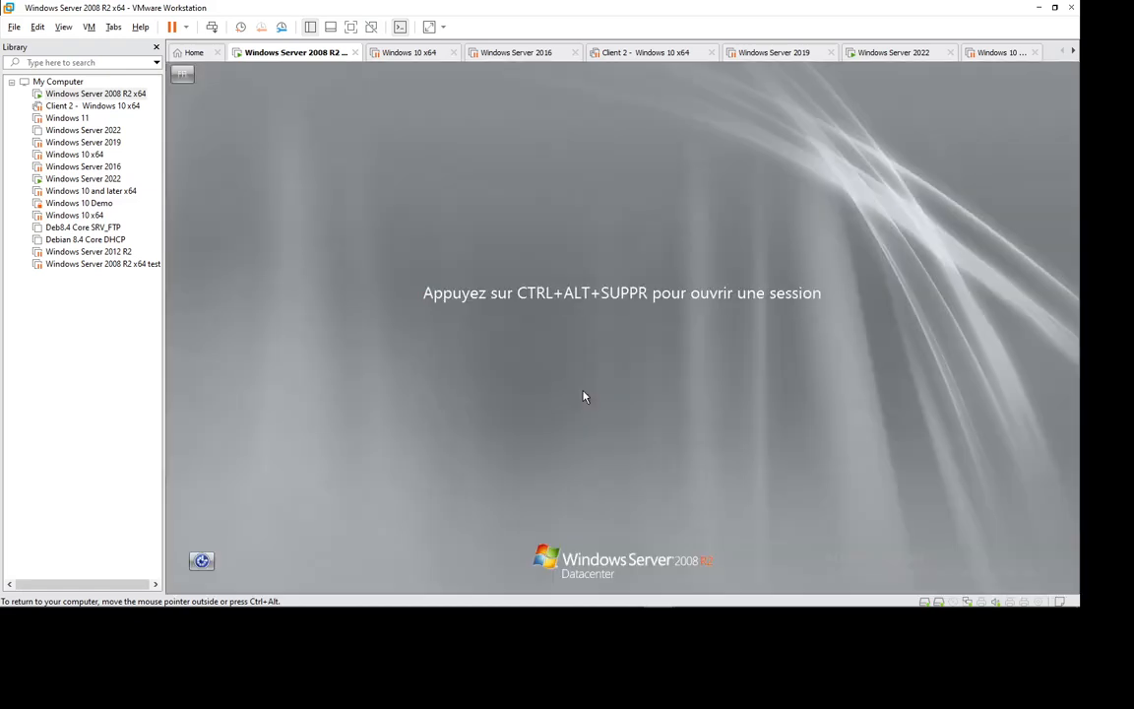
- Sign in to the guest as user1 with their password and close the leftover ADUC window
click(212, 27)
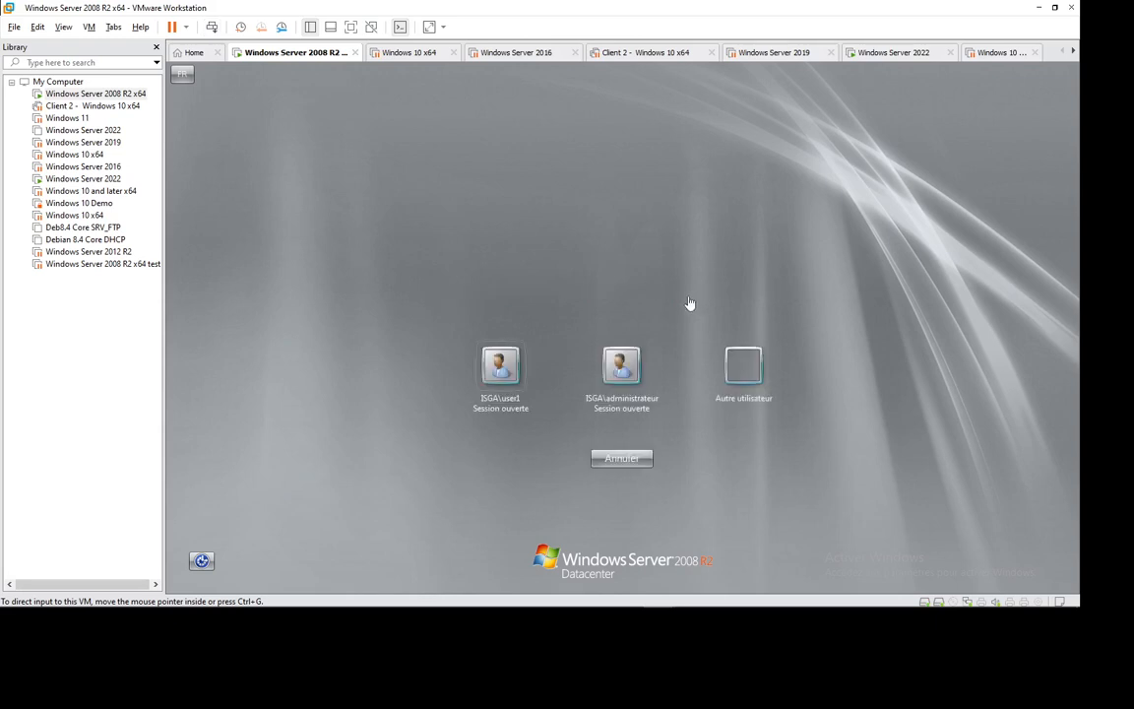
click(516, 391)
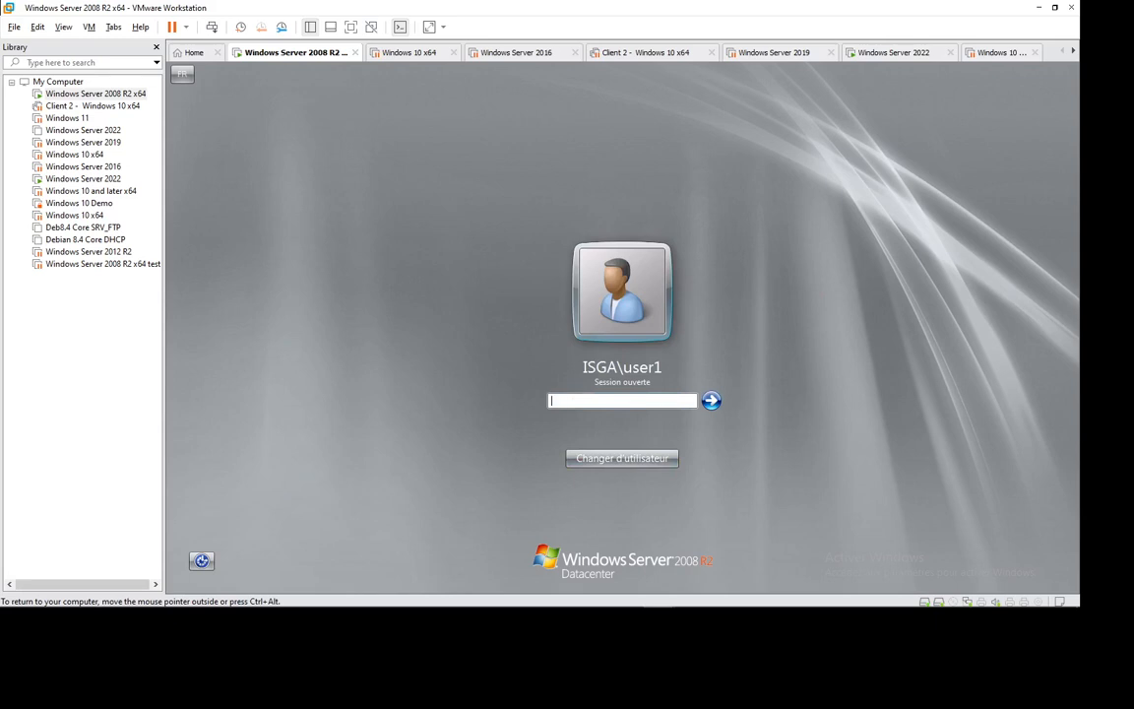
text(P@ssw0rd)
key(Return)
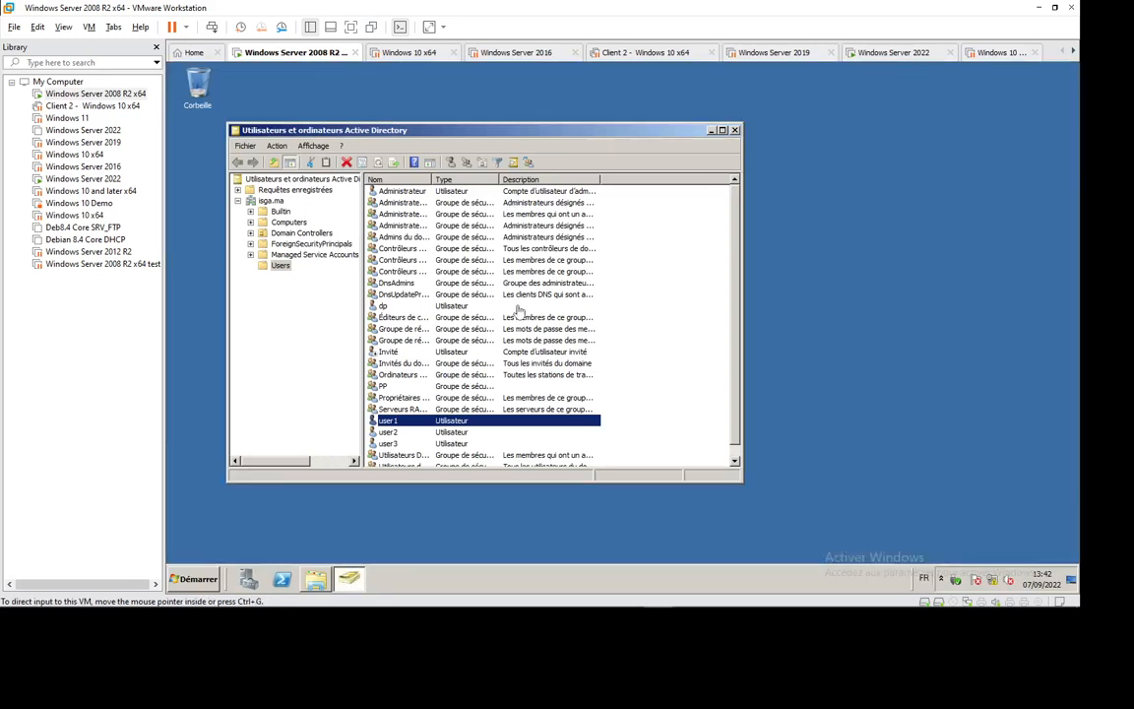
click(734, 131)
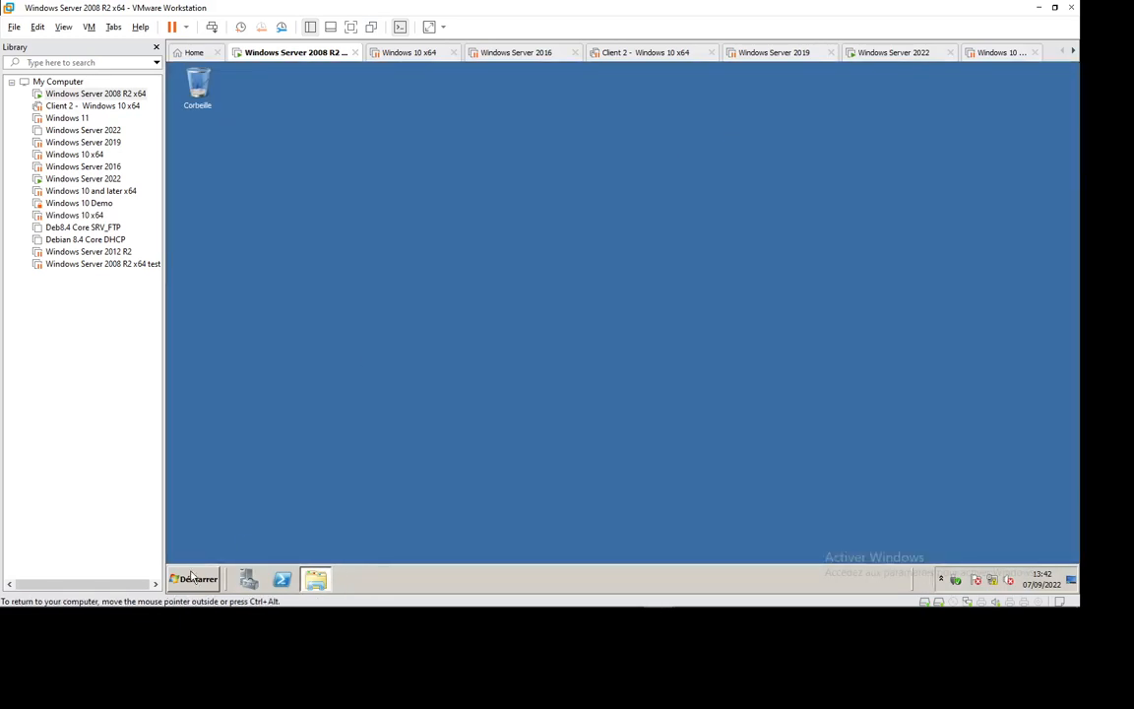
click(194, 579)
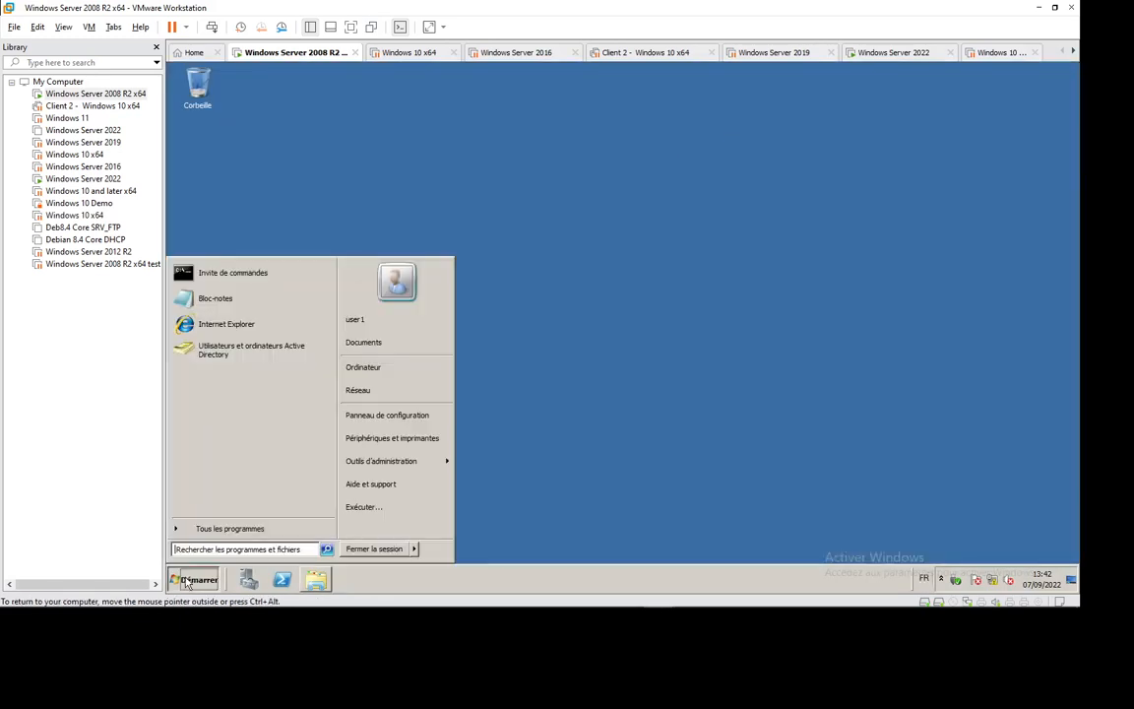
- Launch ADUC under user1, entering user1's password at the elevation prompt, and open Etudiants
click(244, 357)
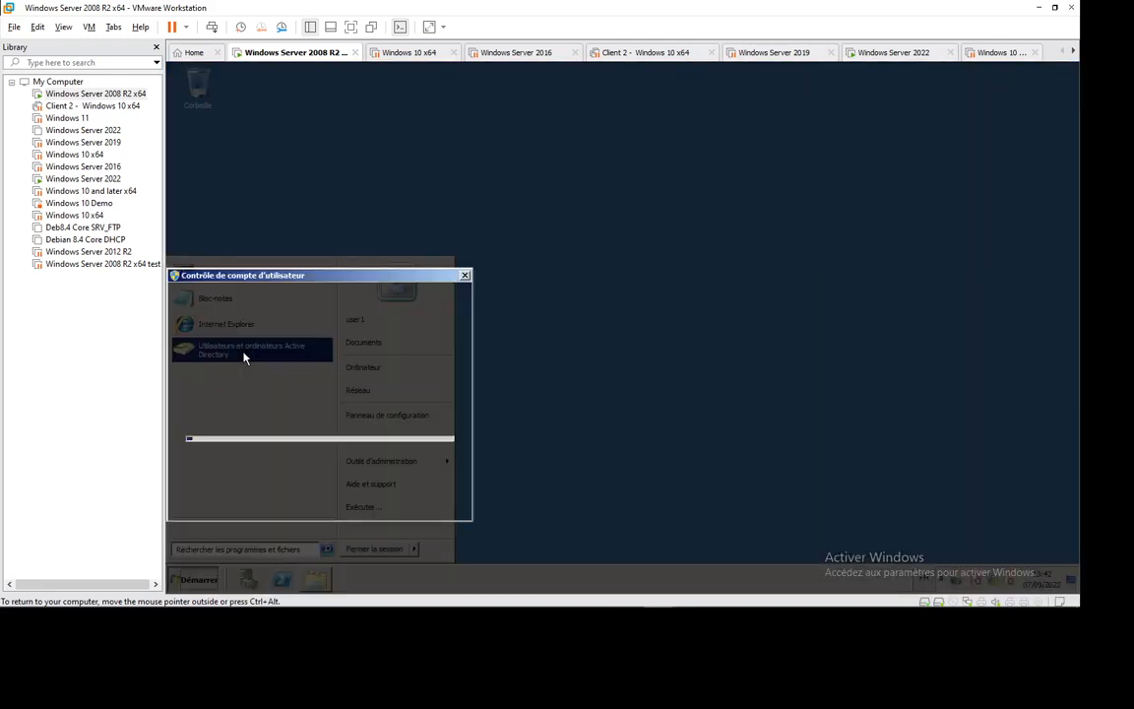
click(289, 423)
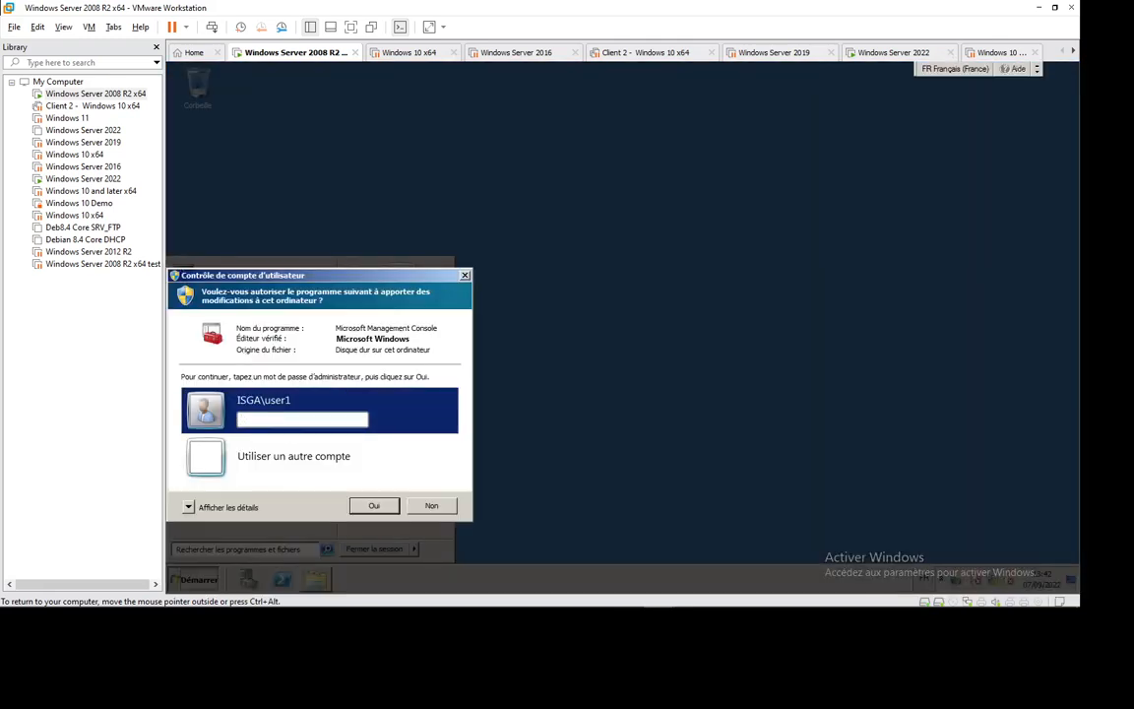
text(********)
key(Return)
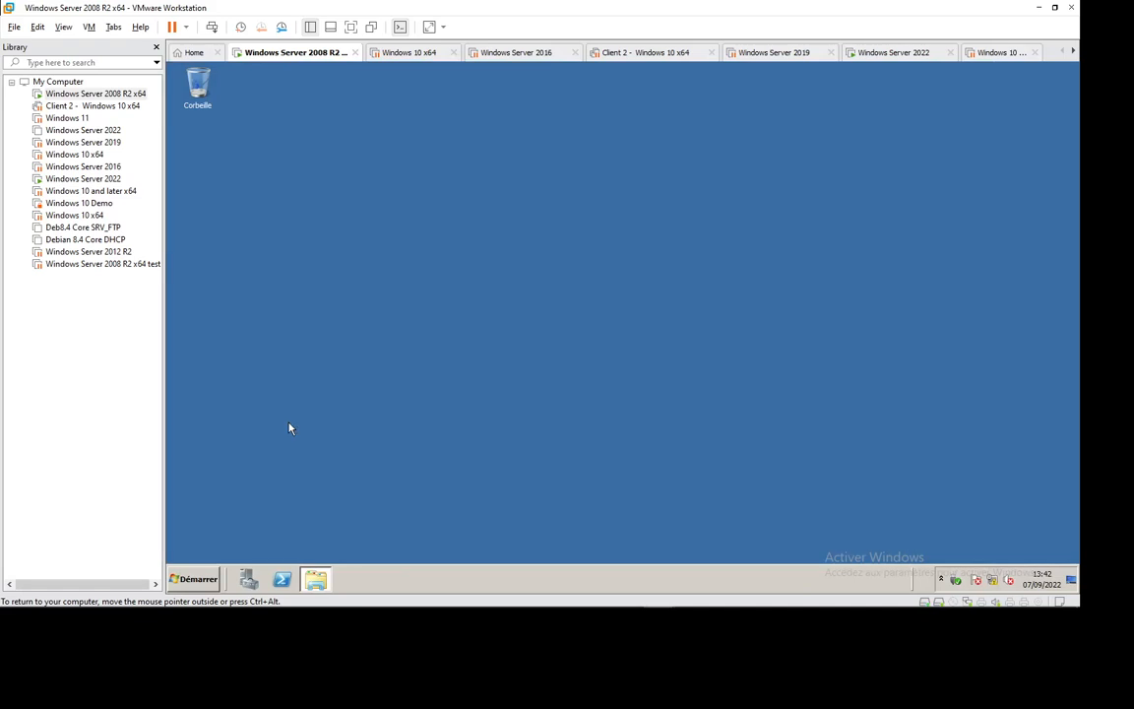
click(874, 593)
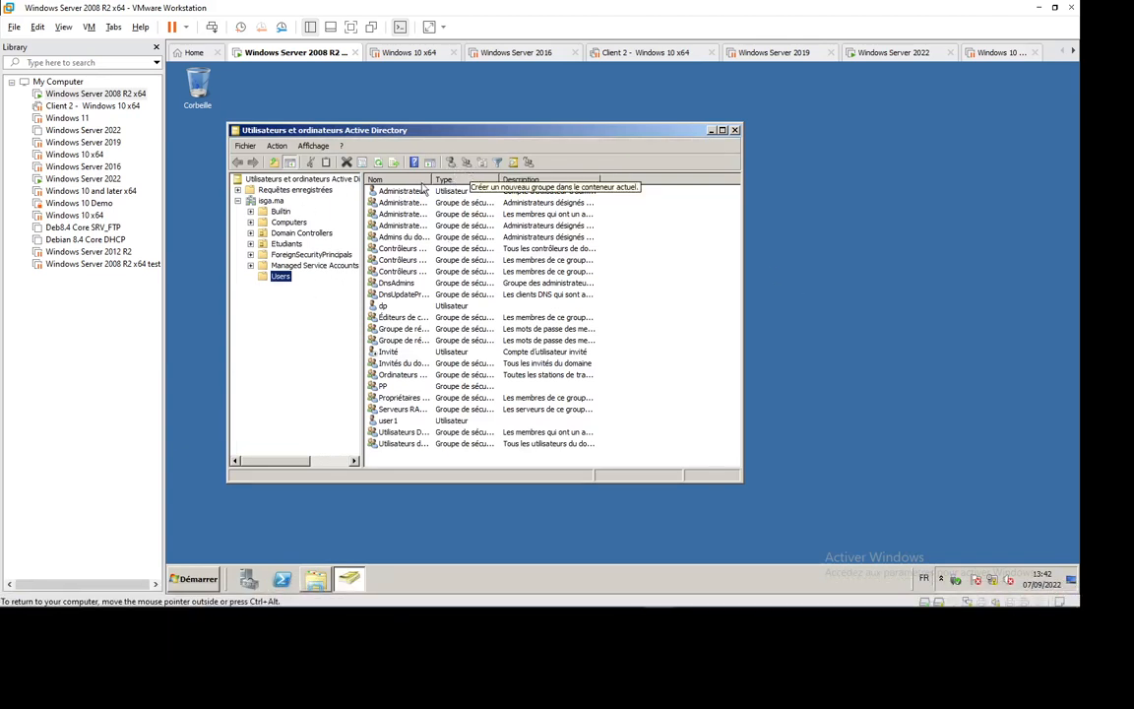
click(287, 243)
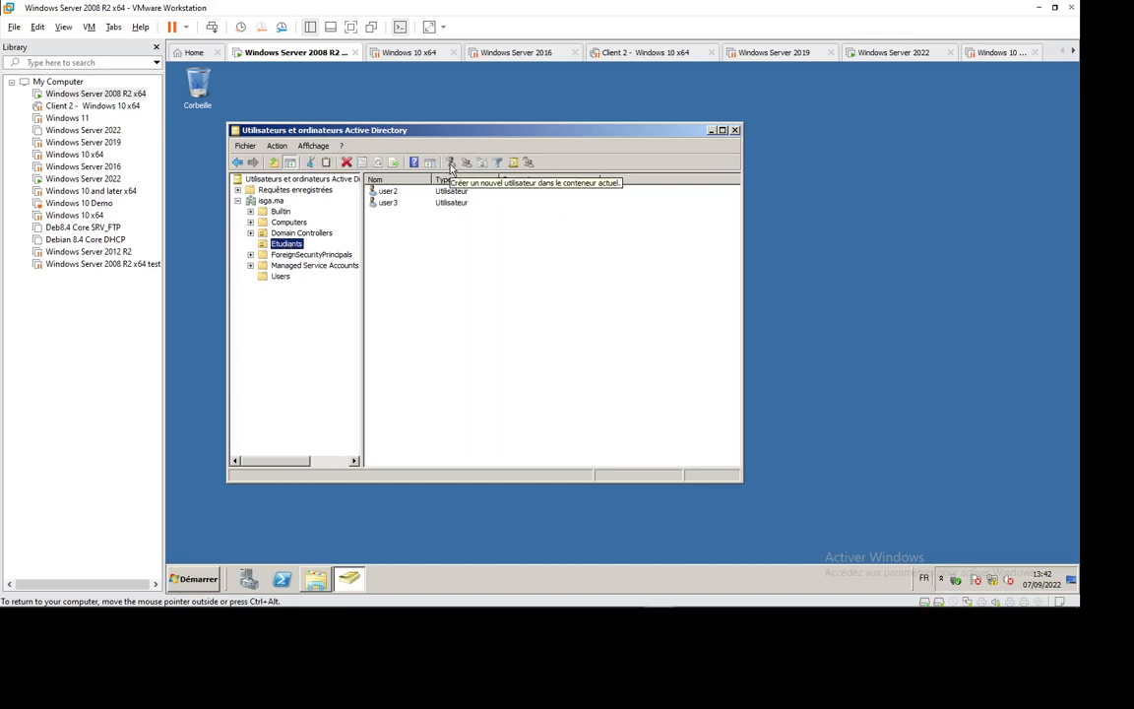
click(388, 193)
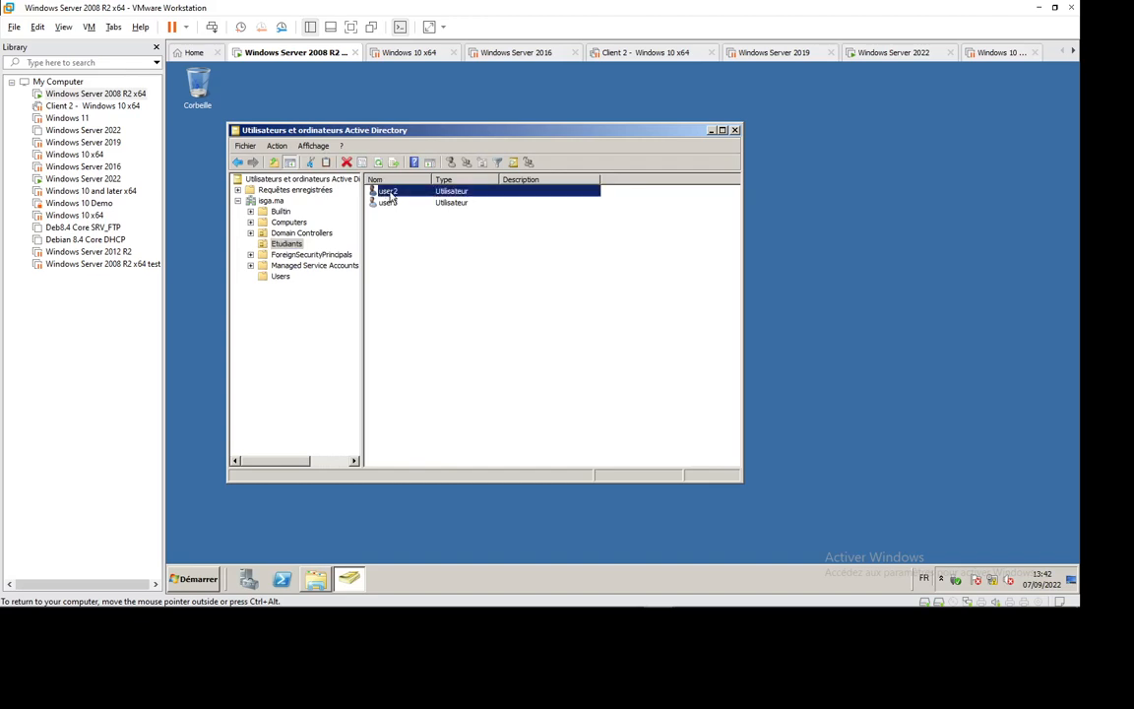
double_click(390, 196)
click(408, 175)
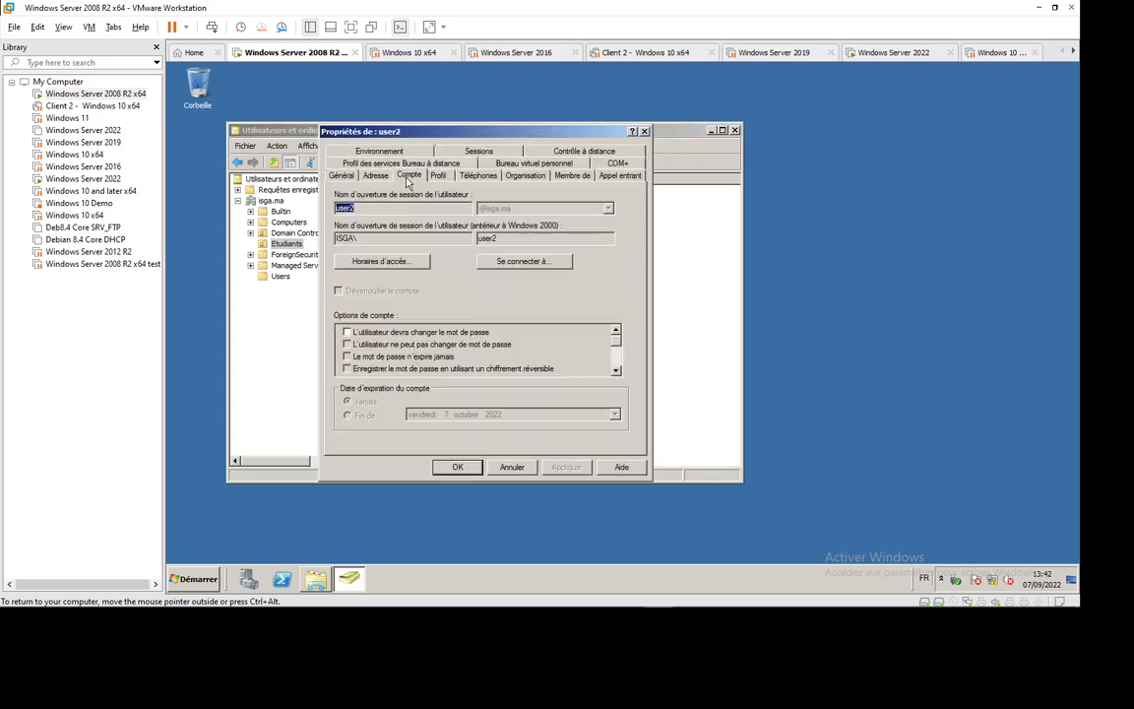
click(437, 175)
click(477, 175)
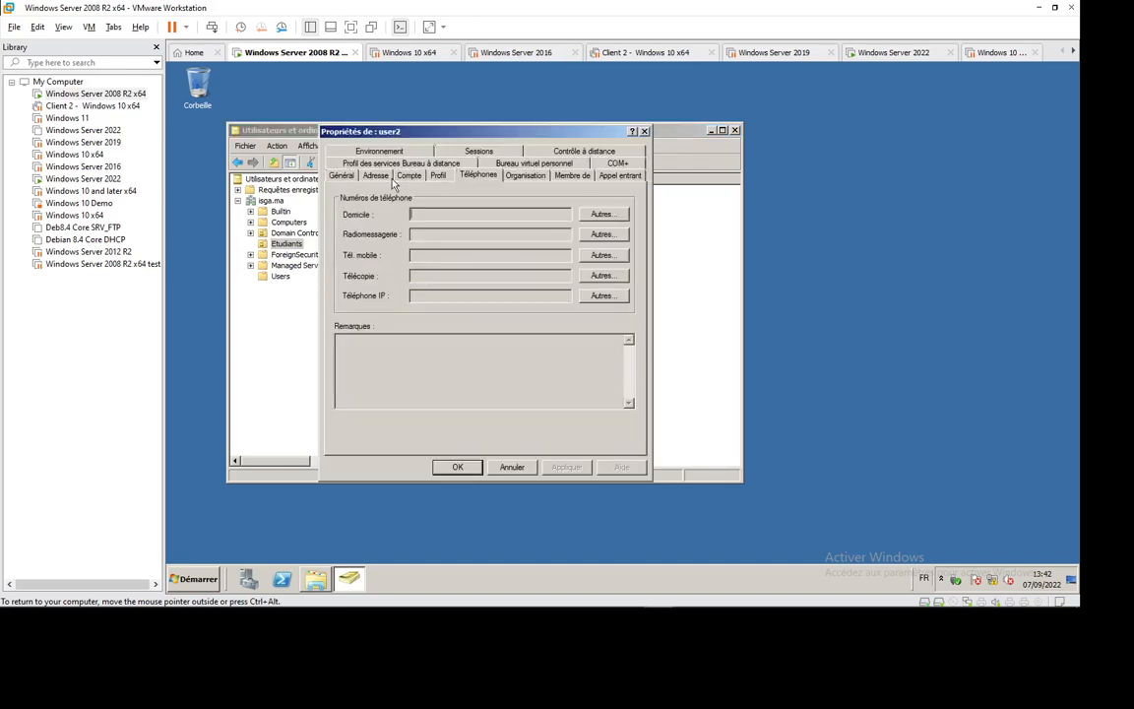
click(375, 175)
click(340, 175)
click(382, 176)
click(408, 175)
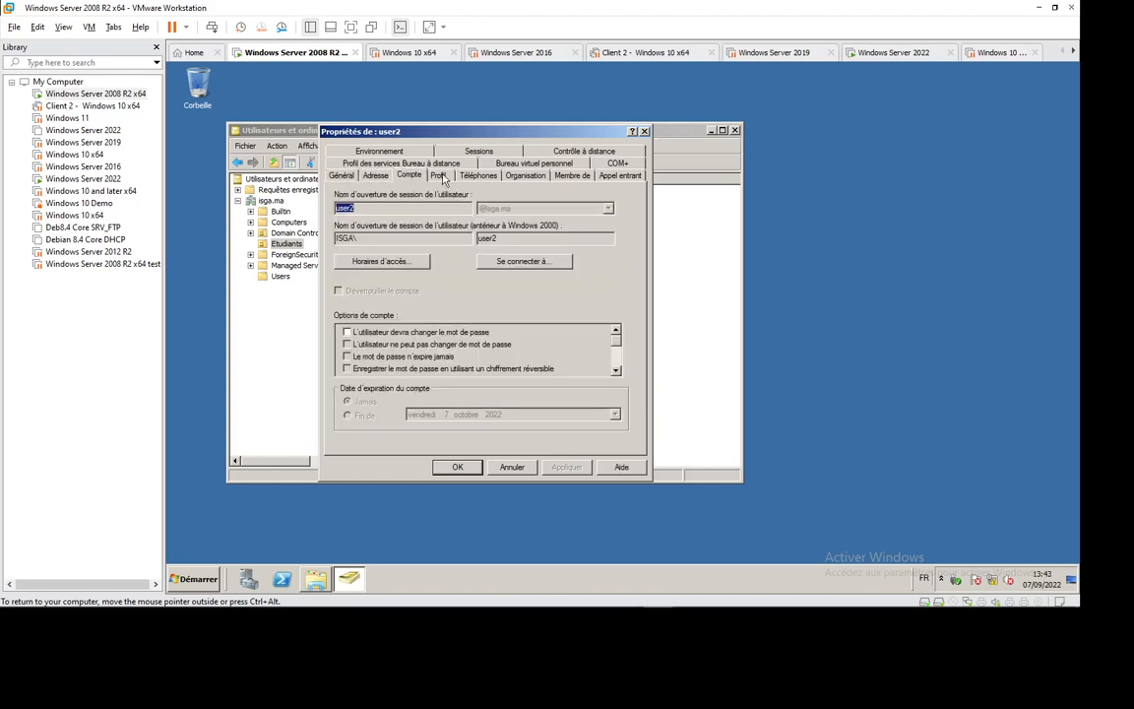
click(437, 176)
click(524, 176)
click(645, 131)
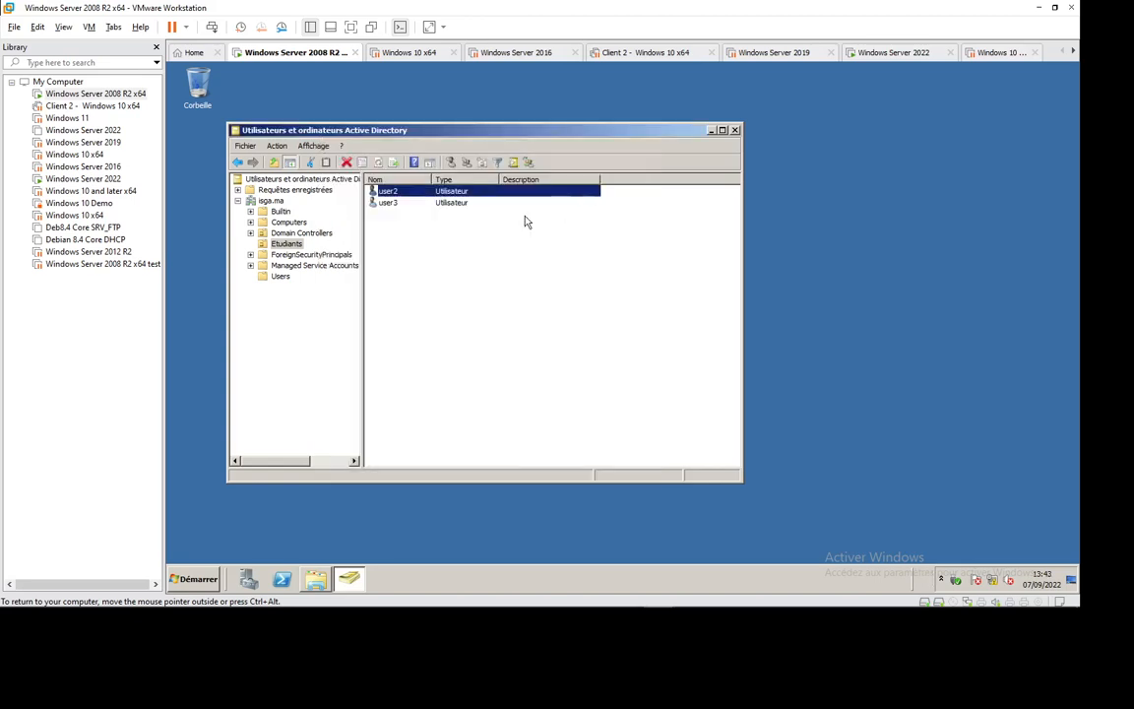
right_click(393, 197)
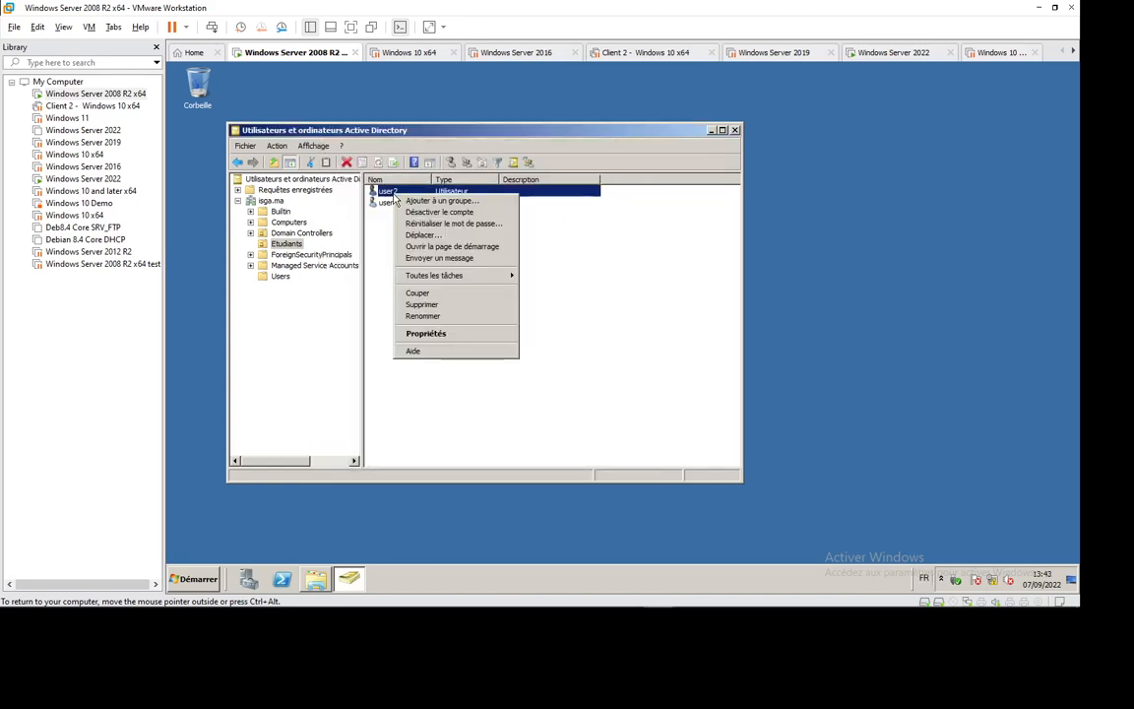
click(433, 304)
click(662, 360)
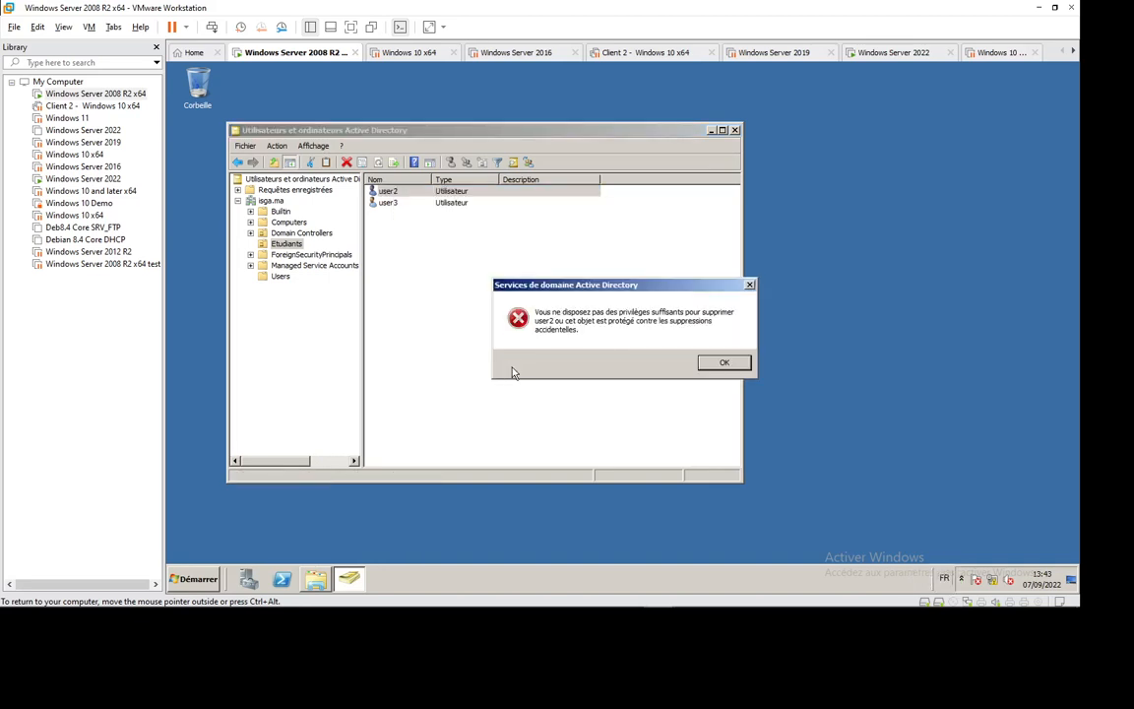
click(710, 363)
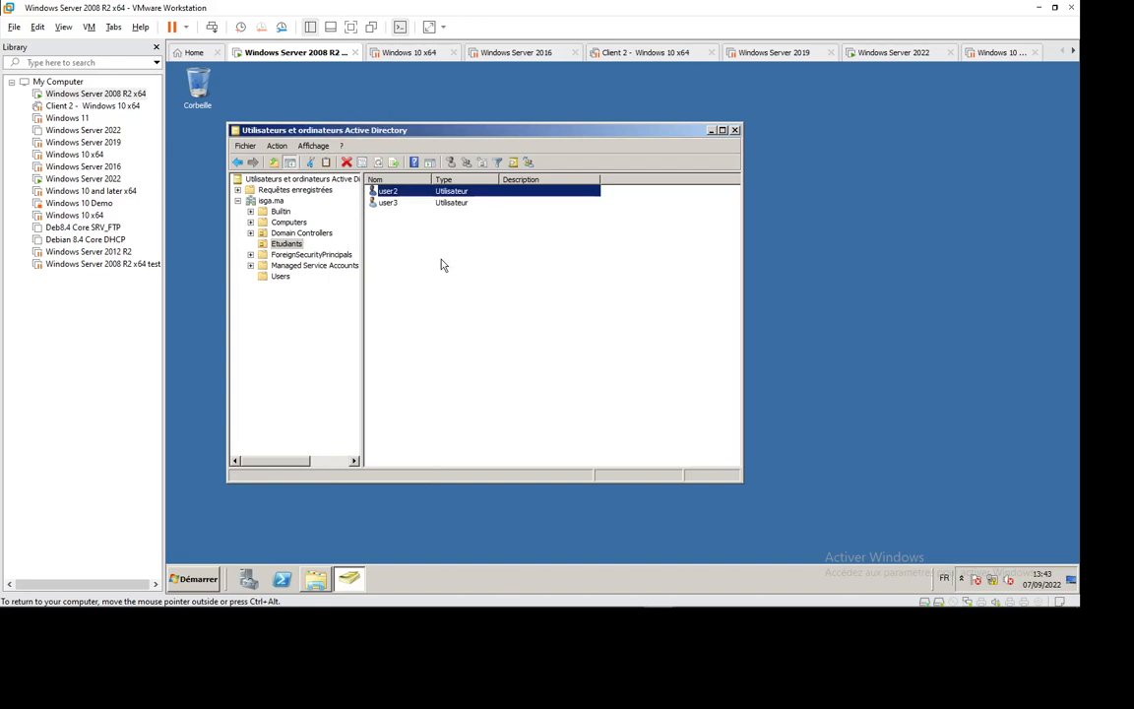
click(389, 190)
text(2)
key(Return)
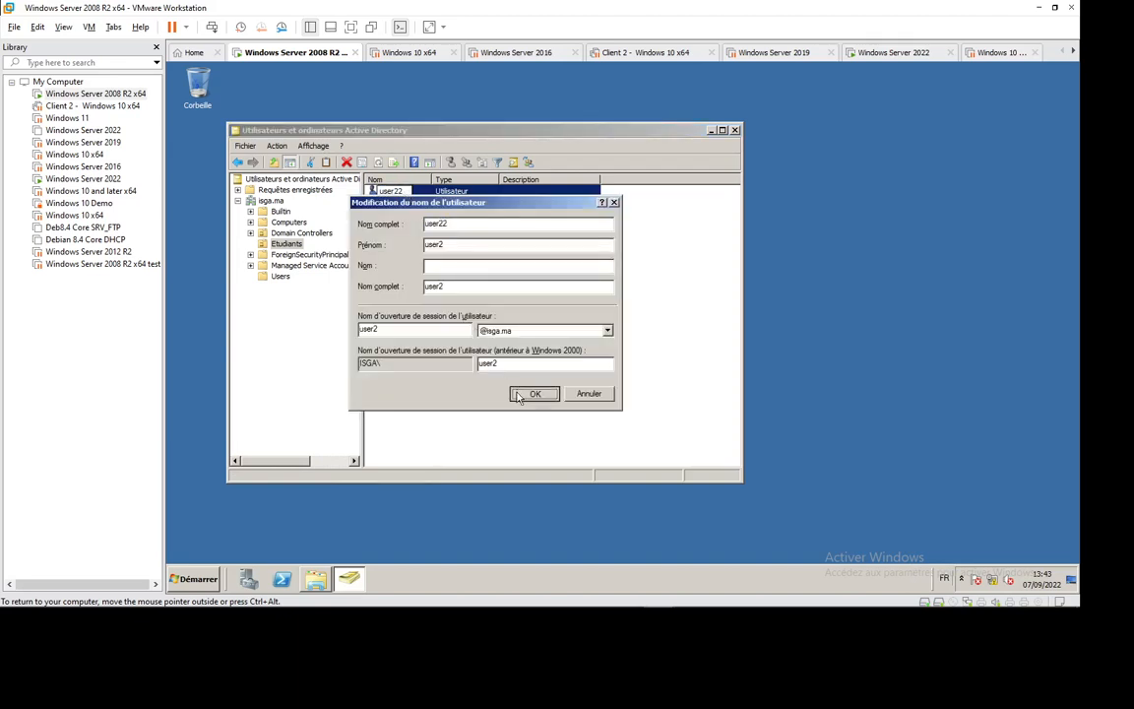
click(525, 393)
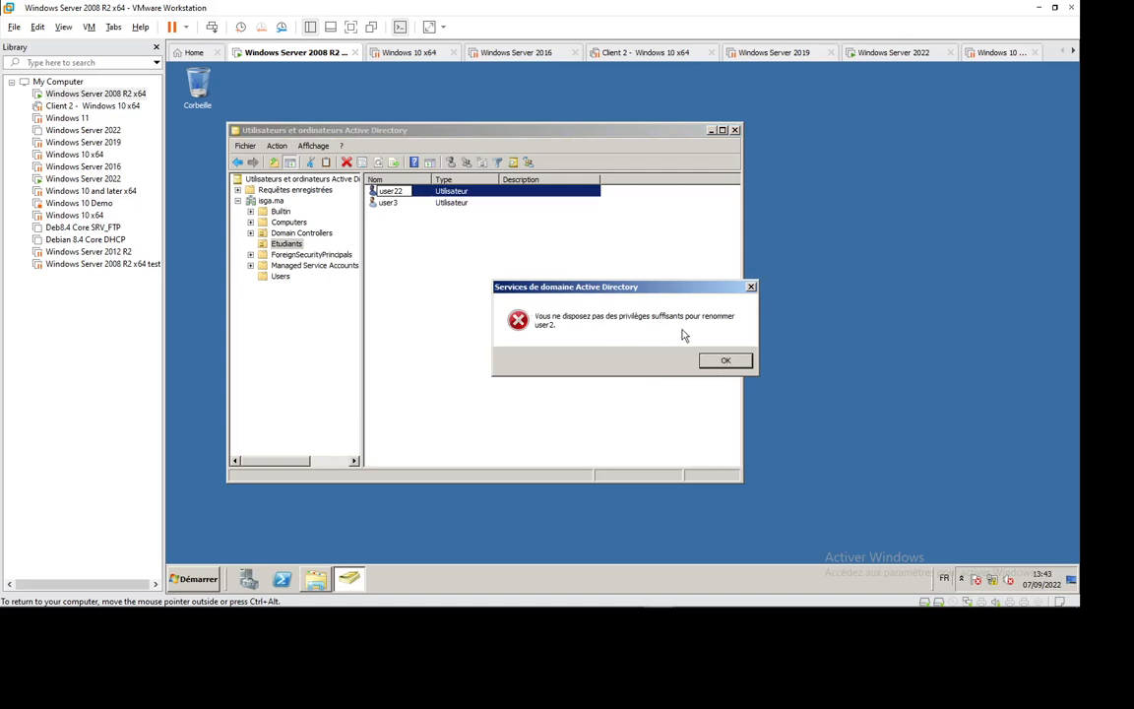
click(726, 360)
click(438, 308)
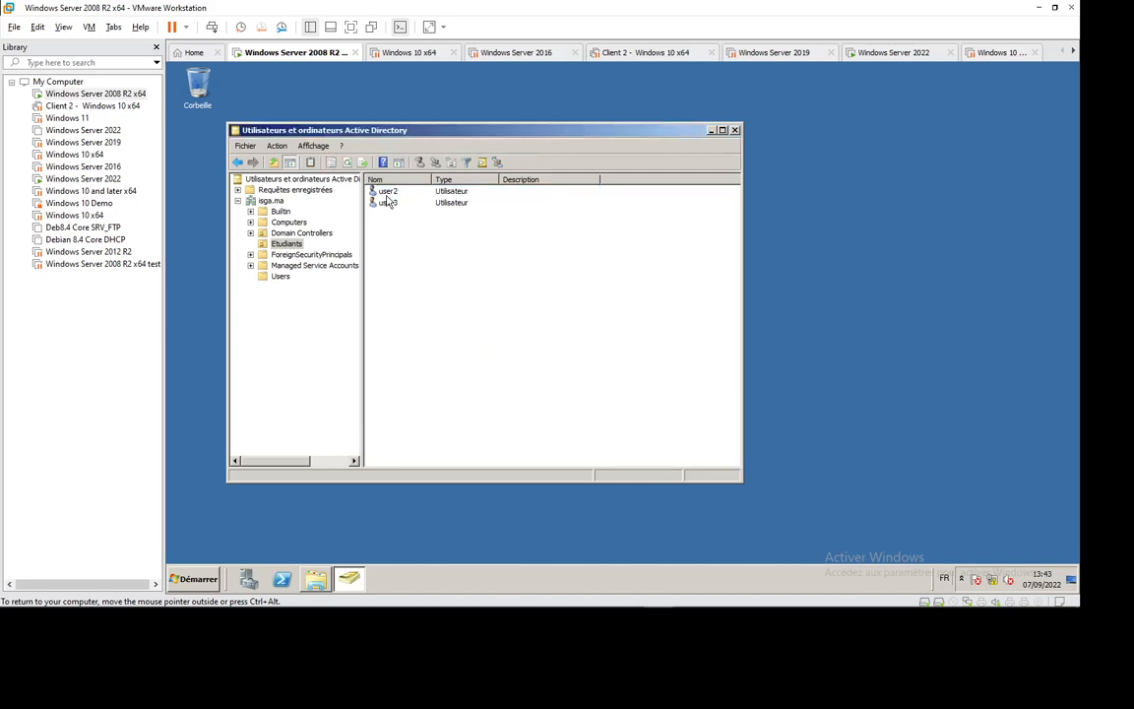
click(387, 194)
- As user1, reset user2's password with a new confirmed password and dismiss the confirmation
right_click(386, 197)
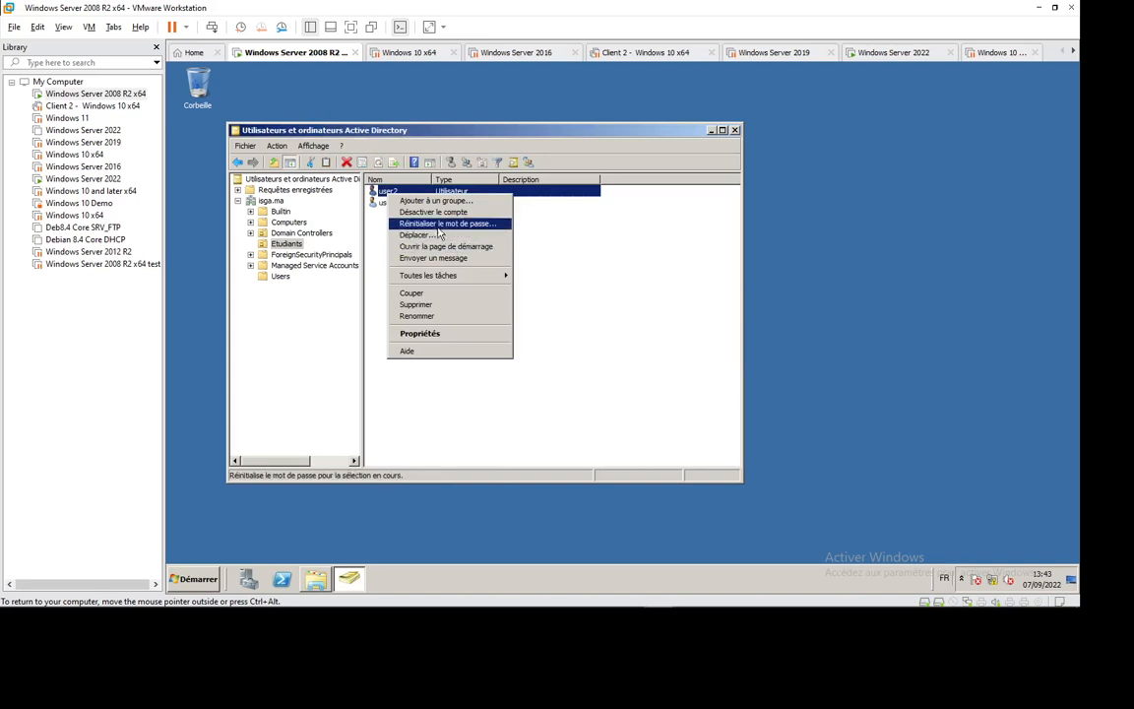
click(448, 224)
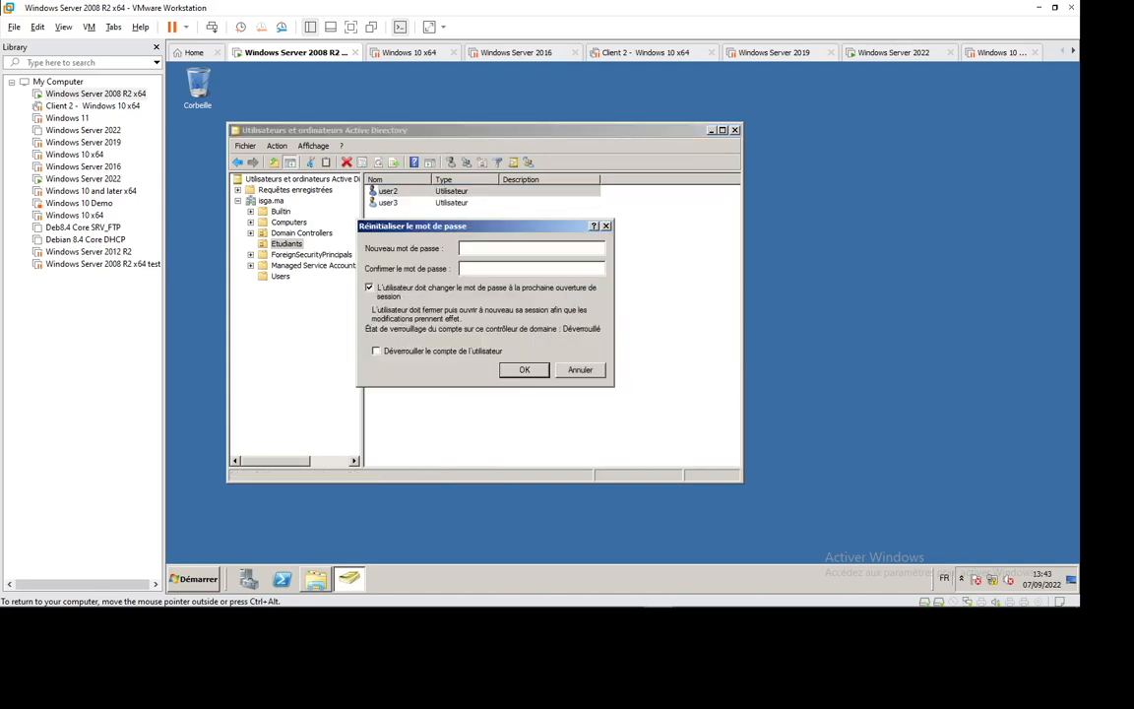
text(****************)
click(521, 371)
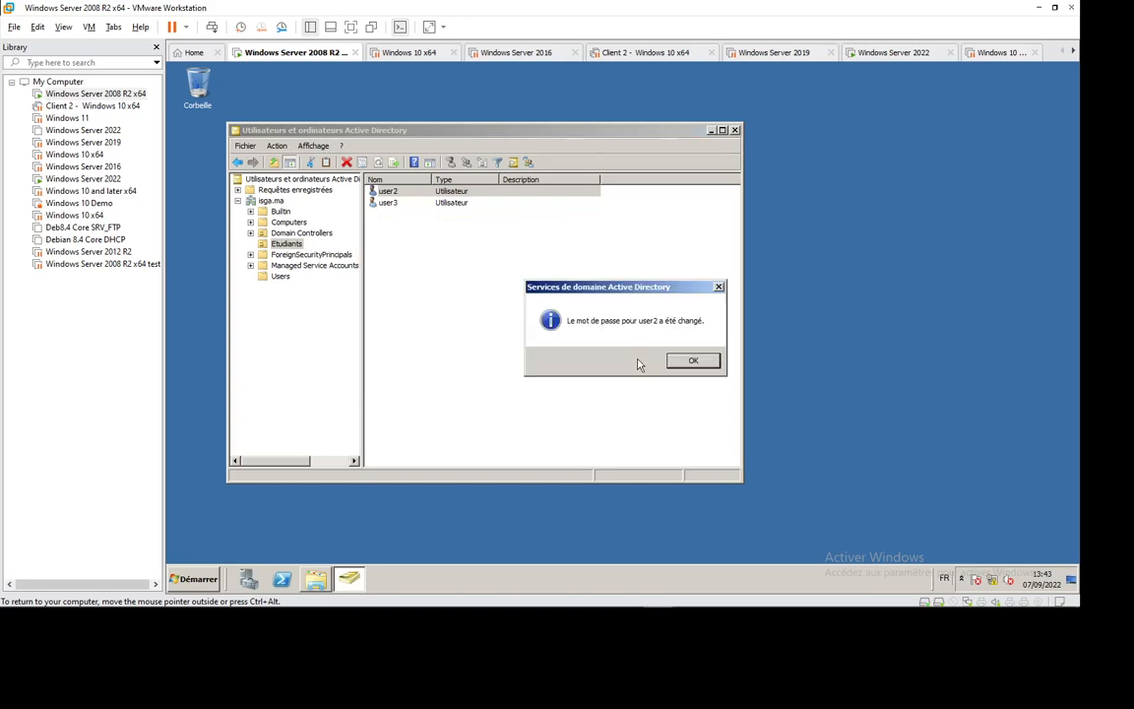
click(692, 361)
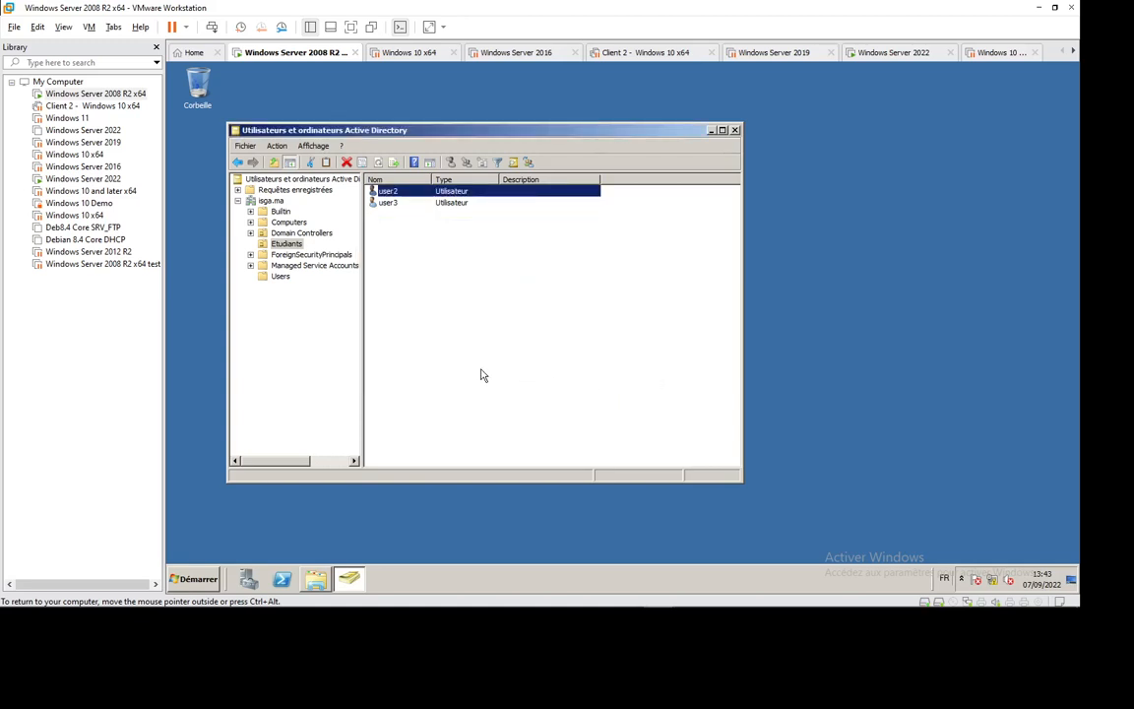
key(Delete)
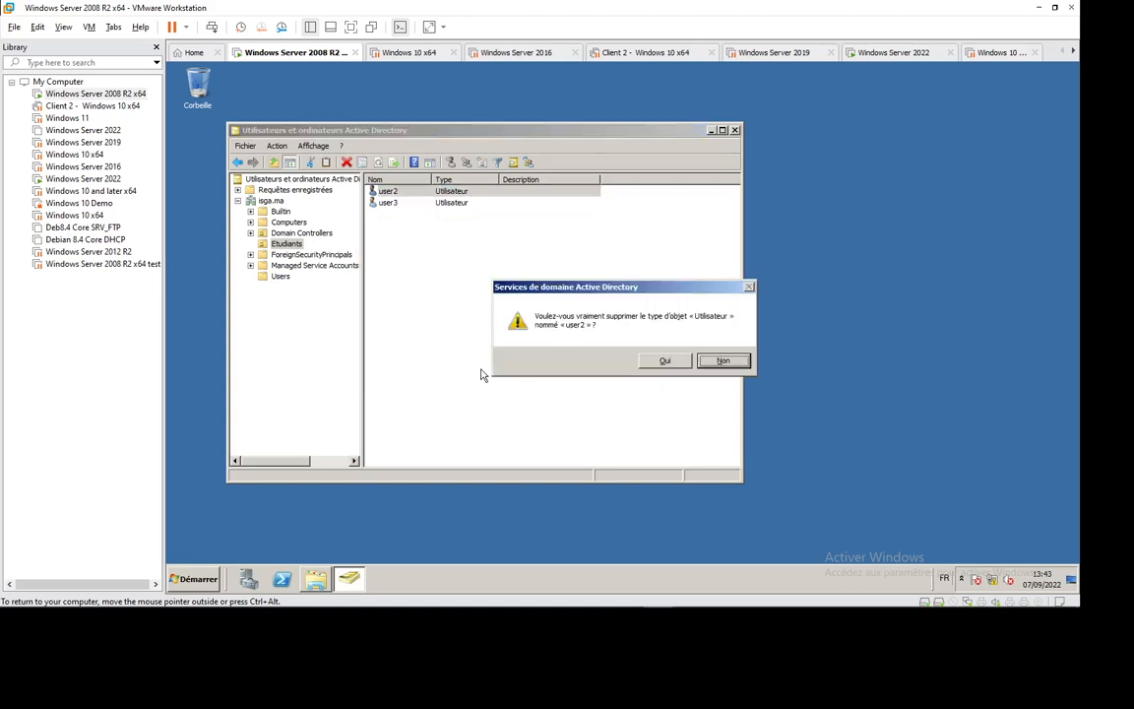
click(660, 361)
click(721, 361)
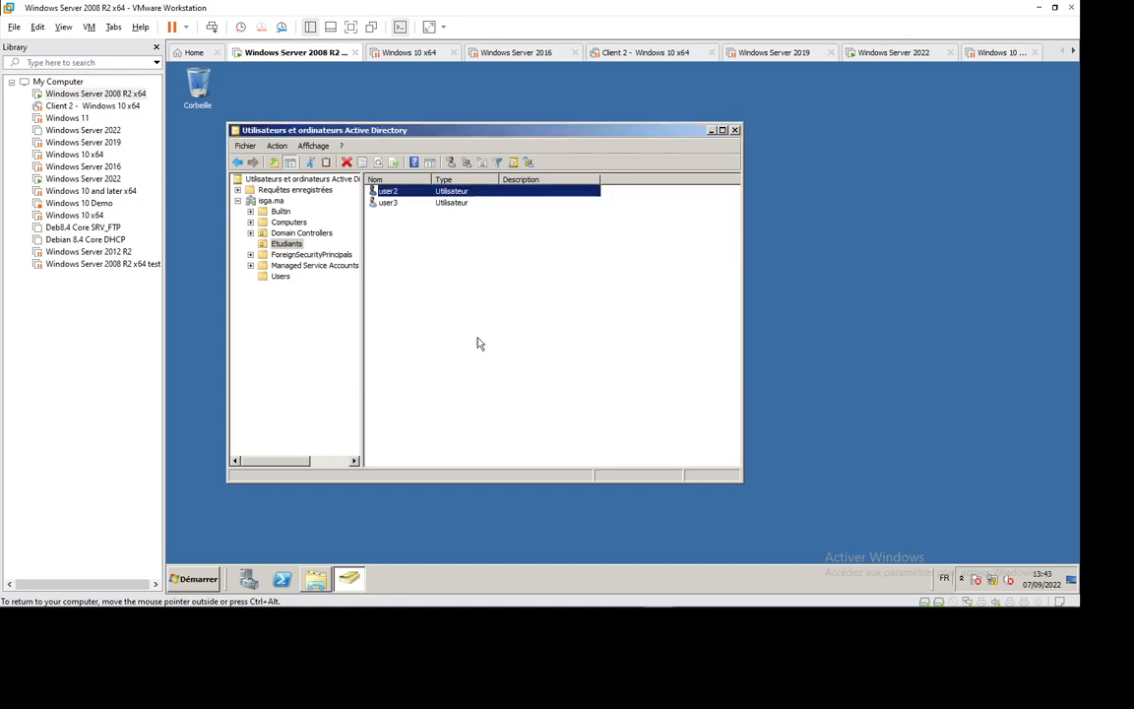
click(475, 344)
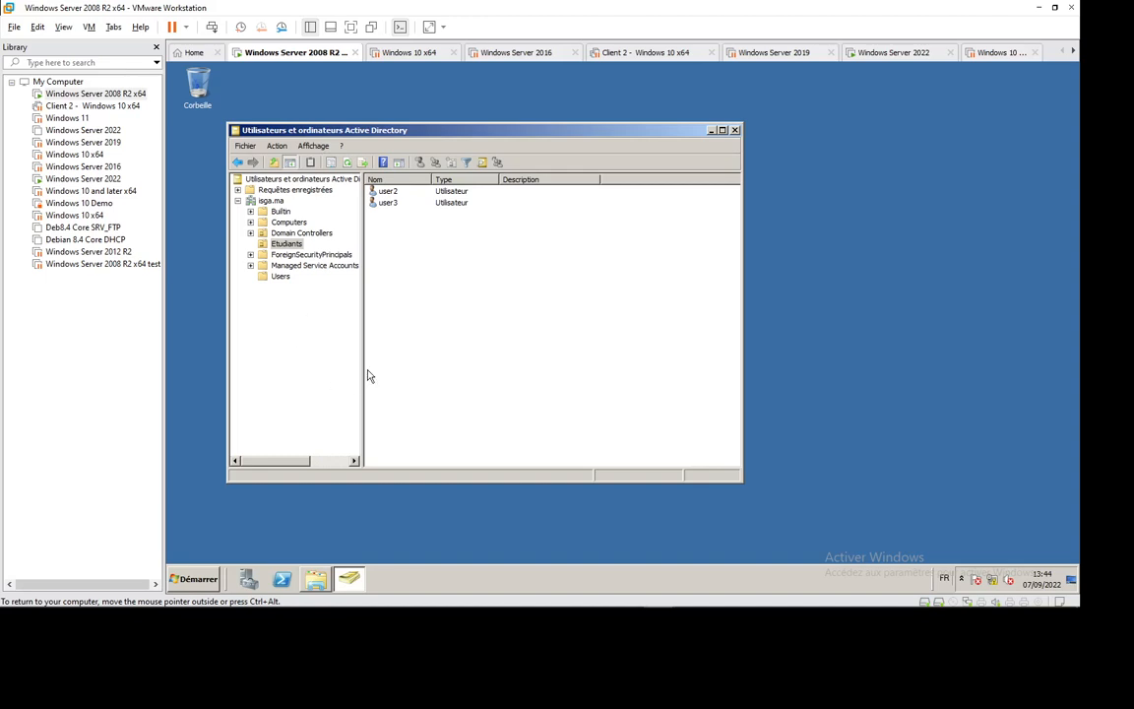
click(284, 245)
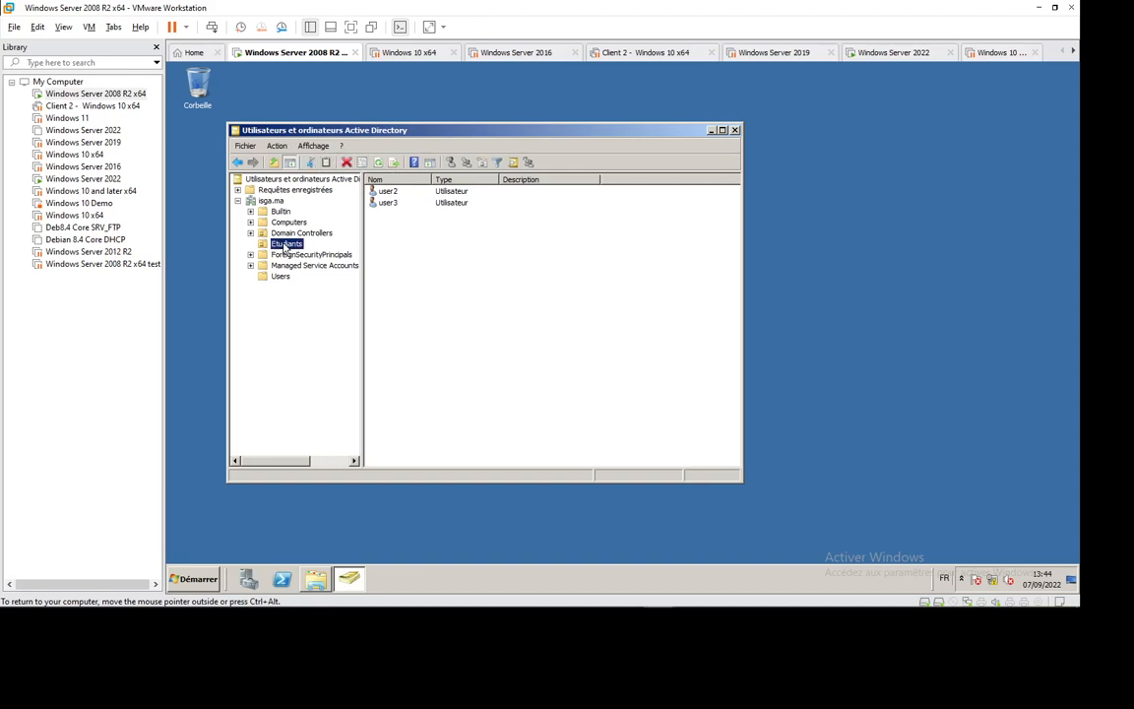
right_click(284, 248)
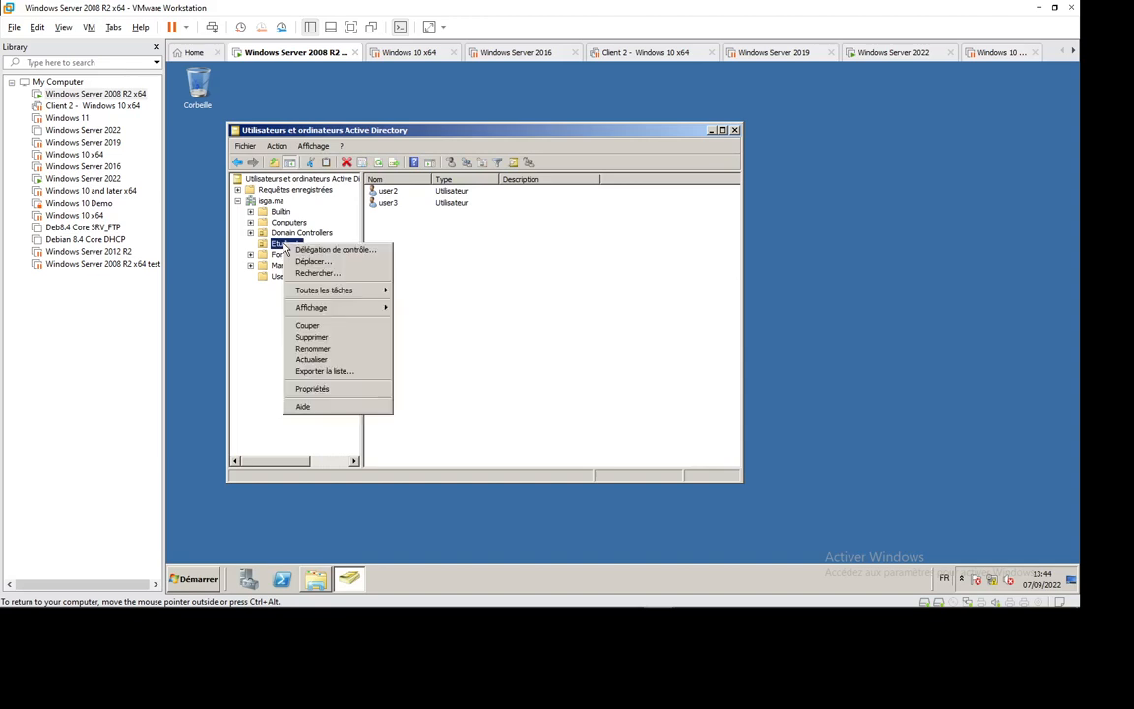
click(343, 253)
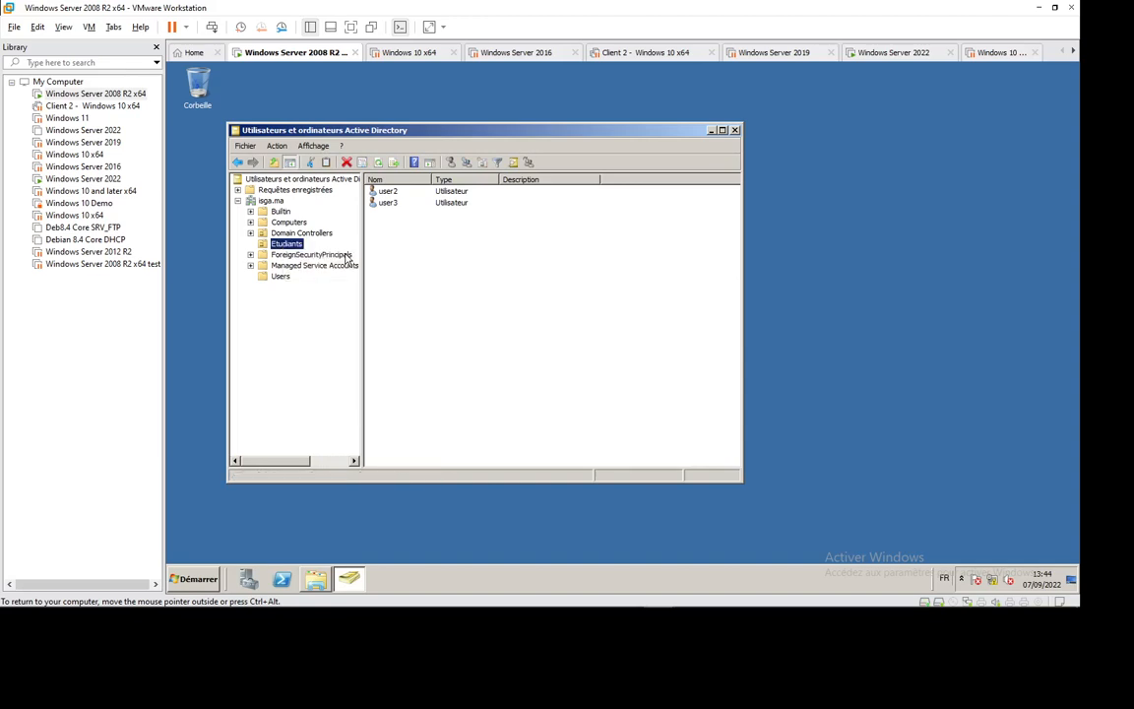
click(721, 357)
click(194, 578)
- Switch user and log back on as the domain administrator, retrying after a wrong password
mouse_move(414, 551)
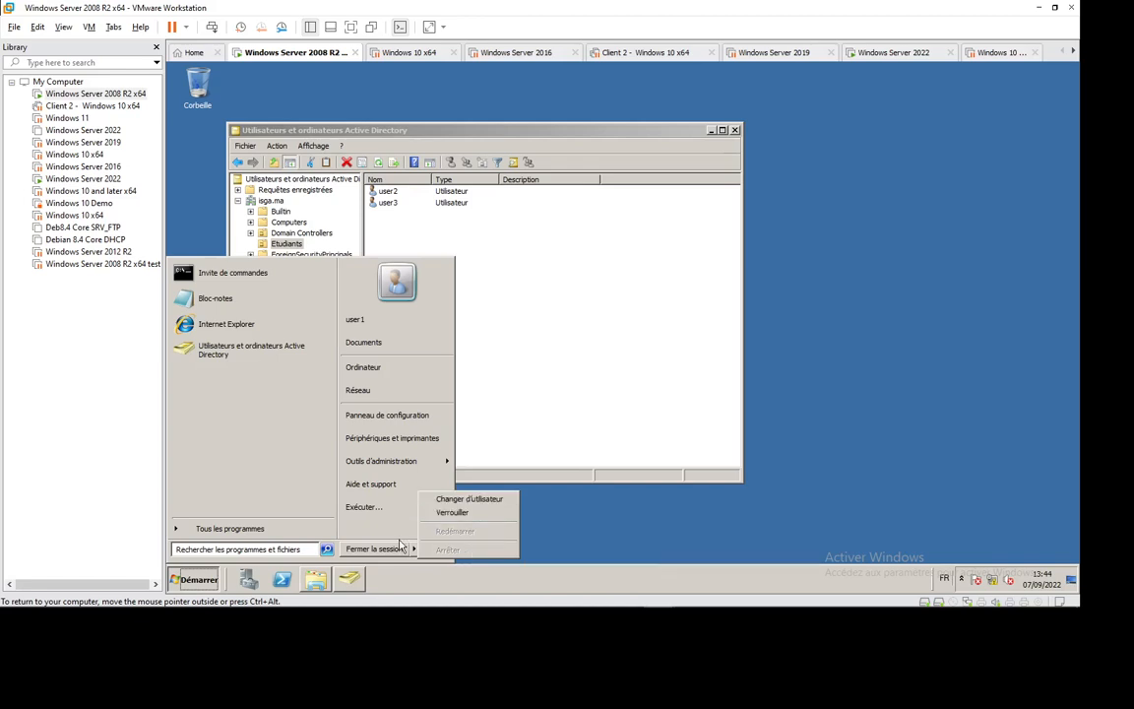
click(457, 499)
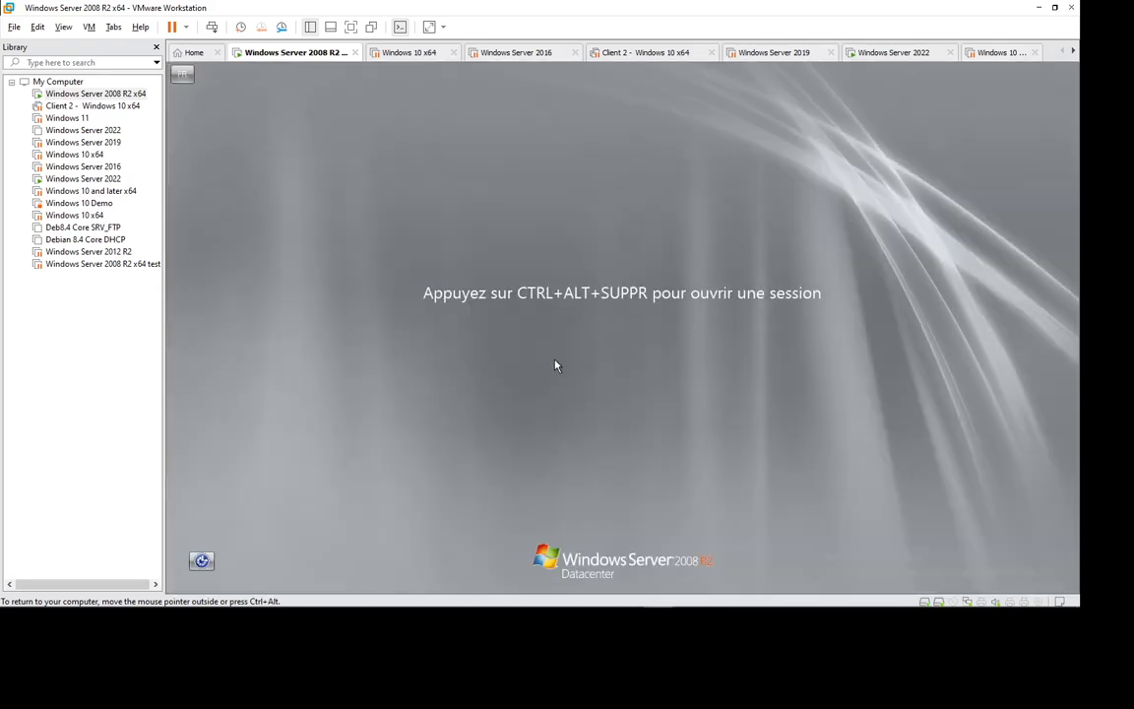
click(211, 27)
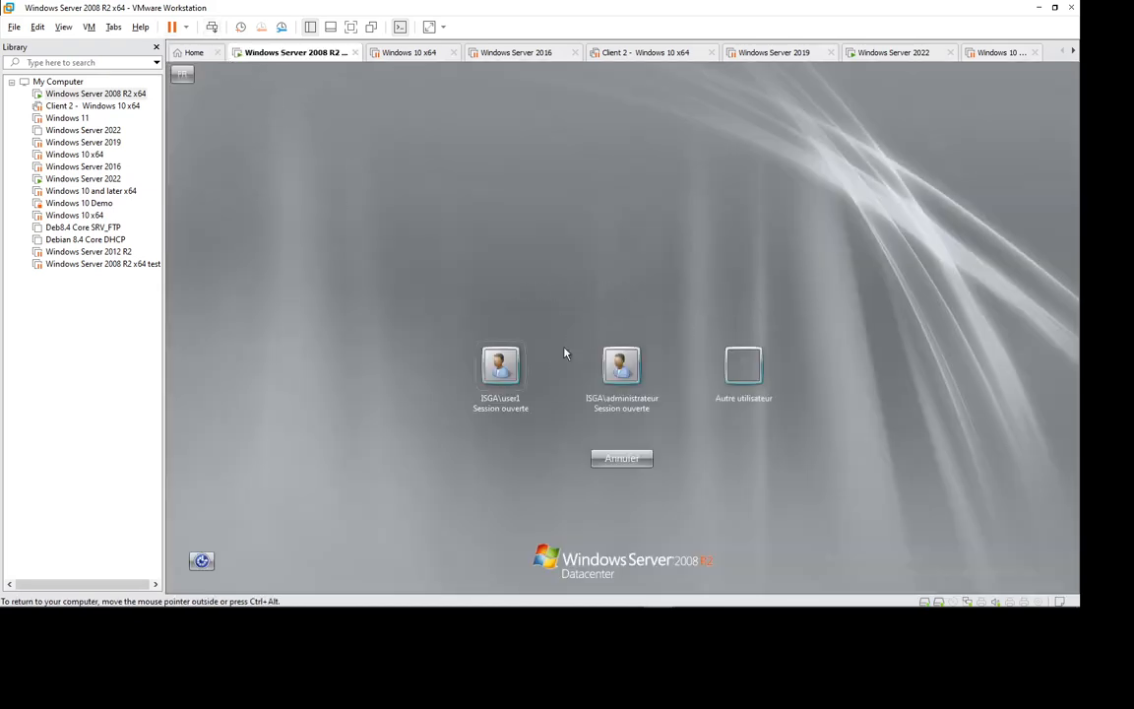
click(607, 380)
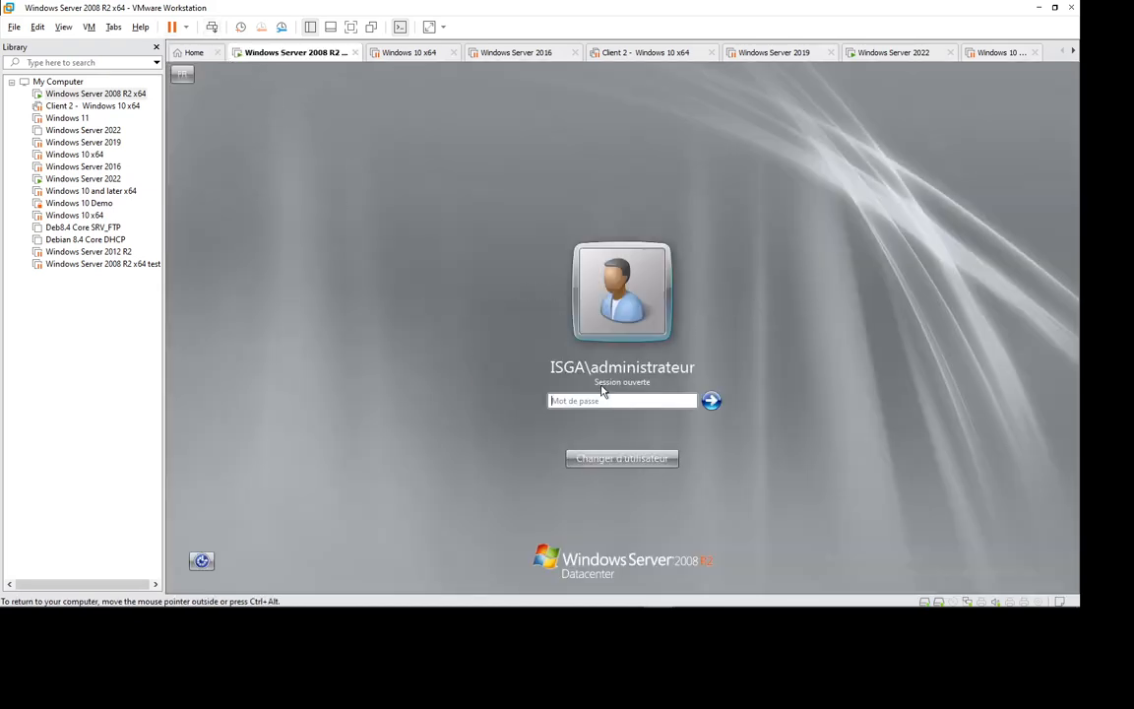
text(••••••••)
key(Return)
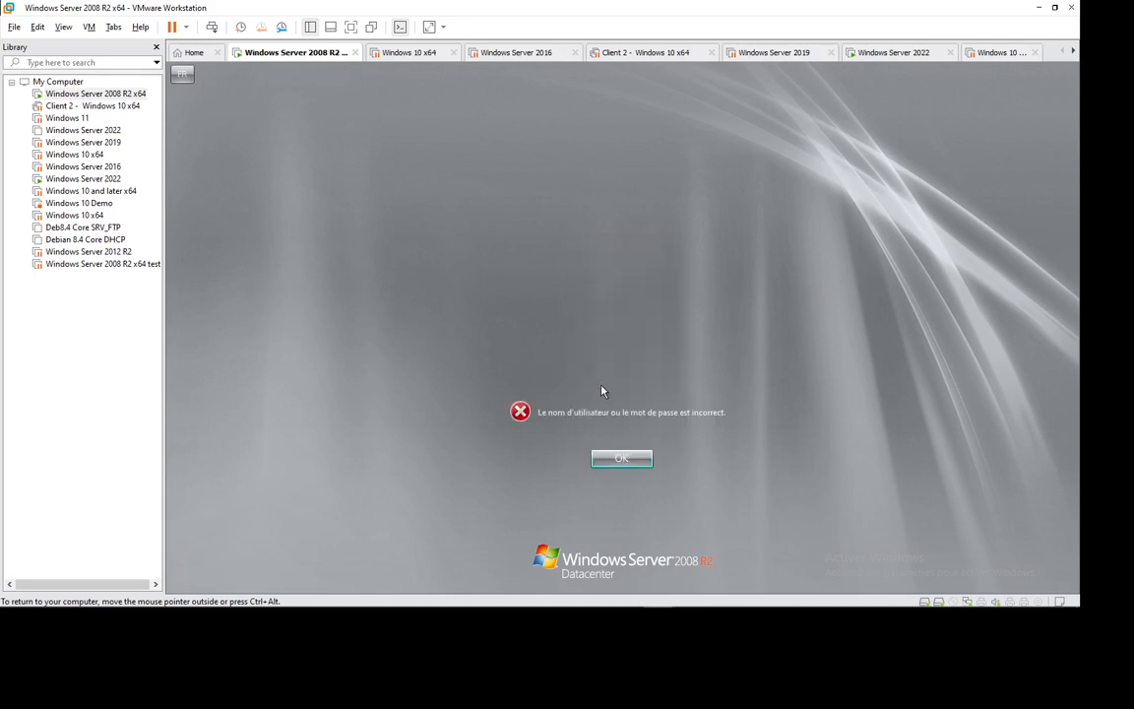
key(Return)
text(••)
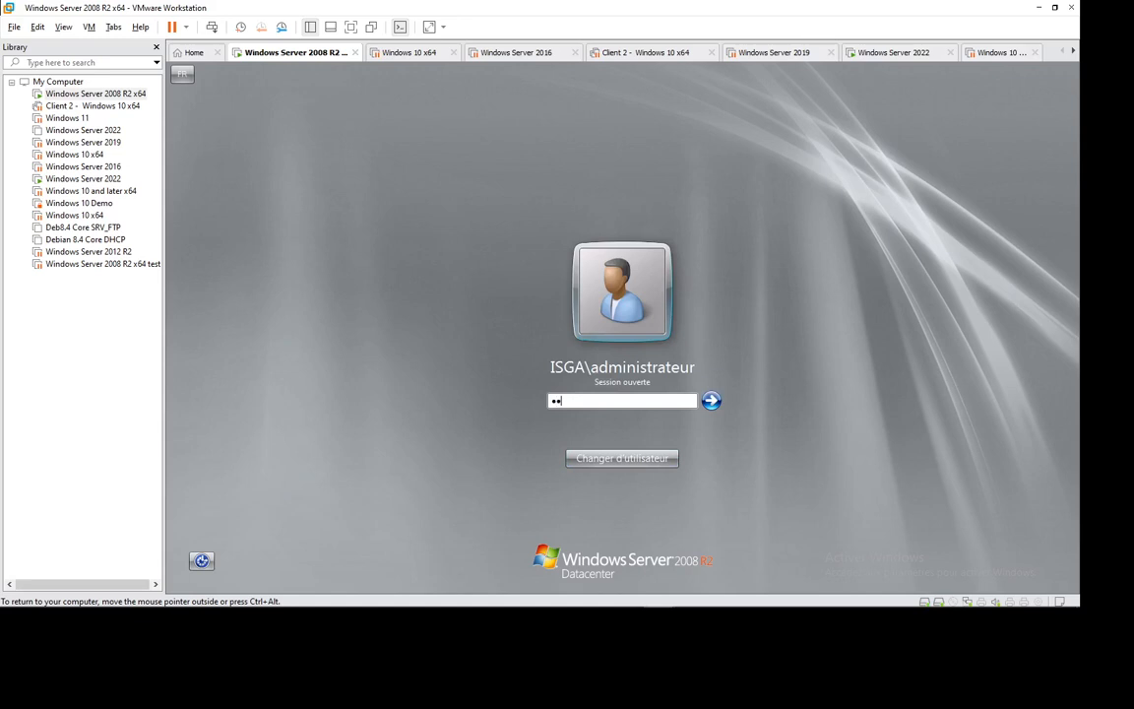
text(••••••)
key(Return)
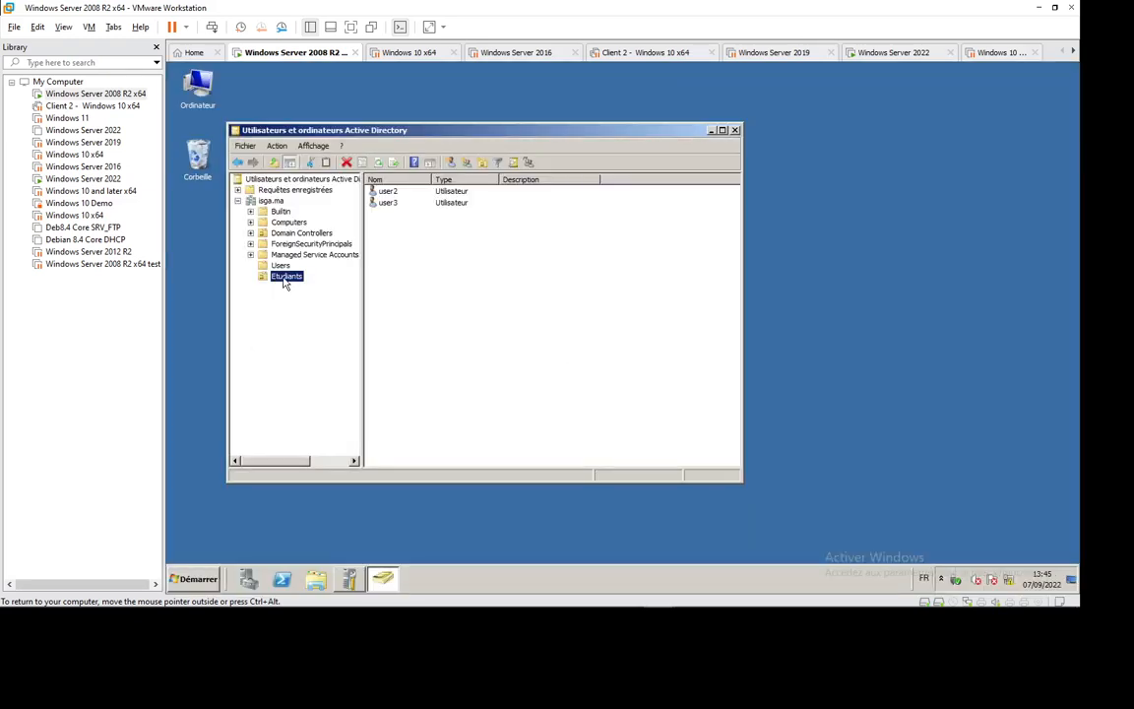
right_click(284, 279)
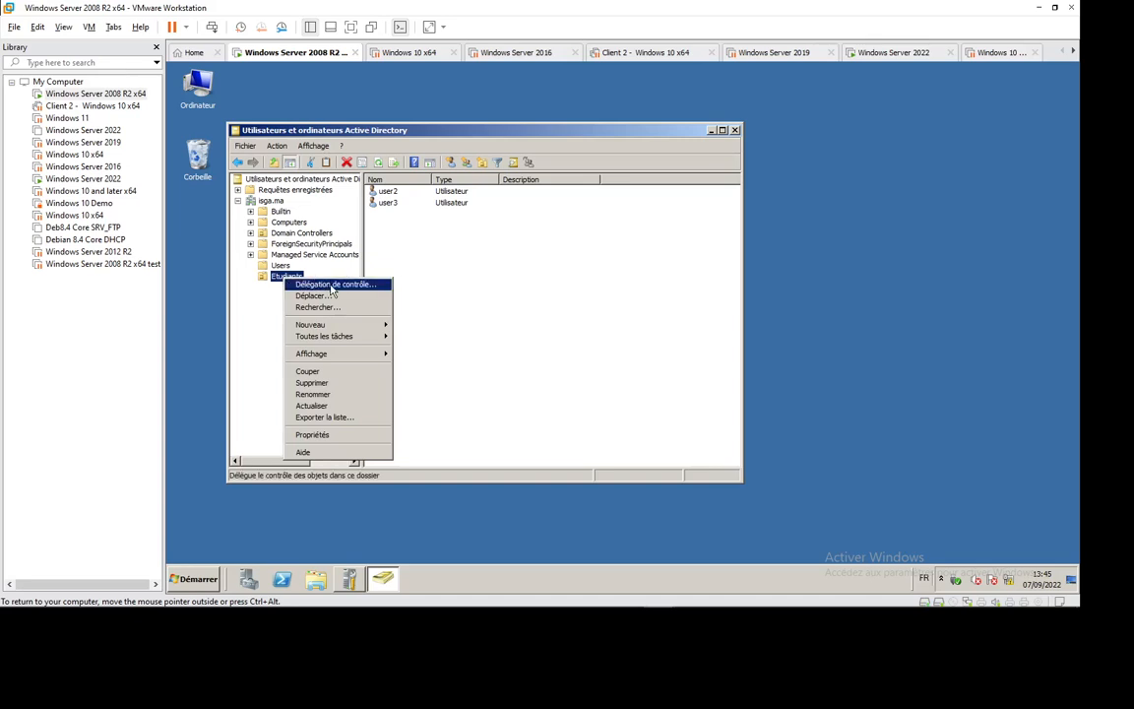
click(333, 284)
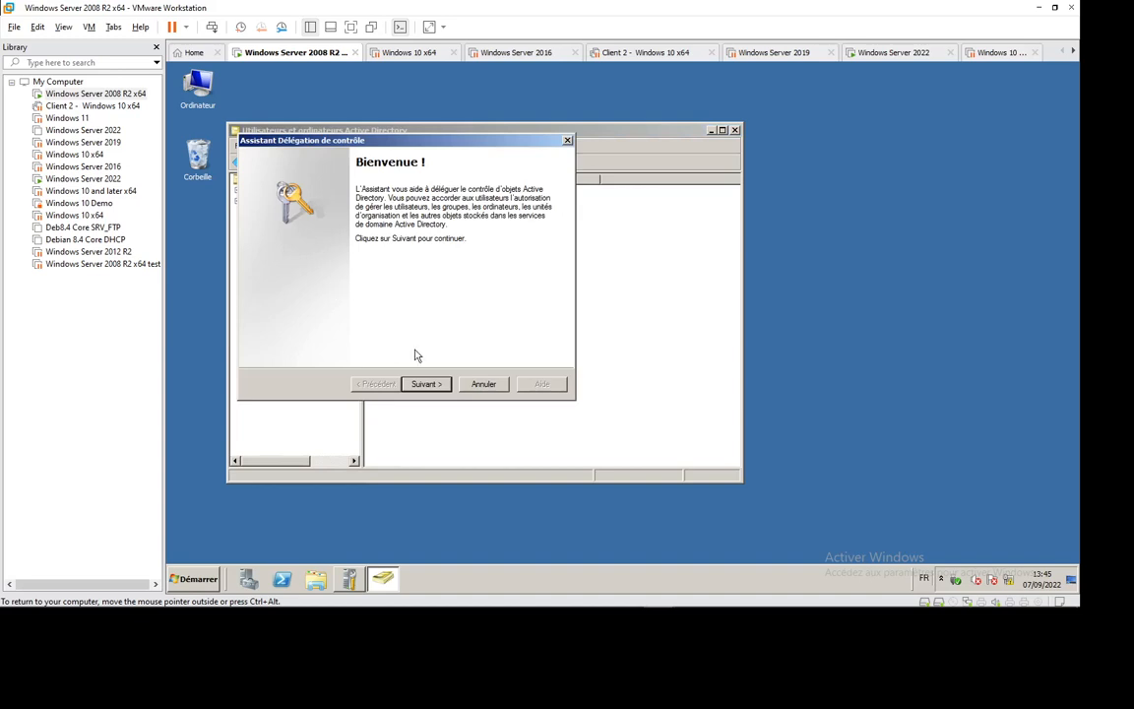
click(425, 383)
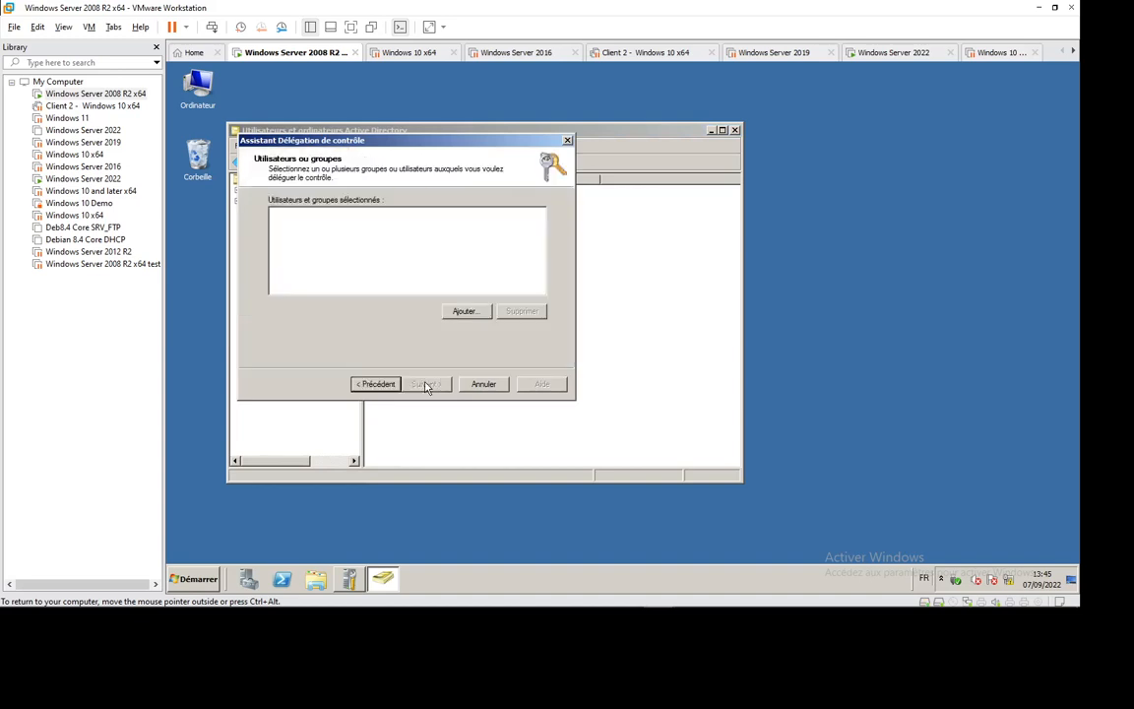
click(460, 310)
text(user1)
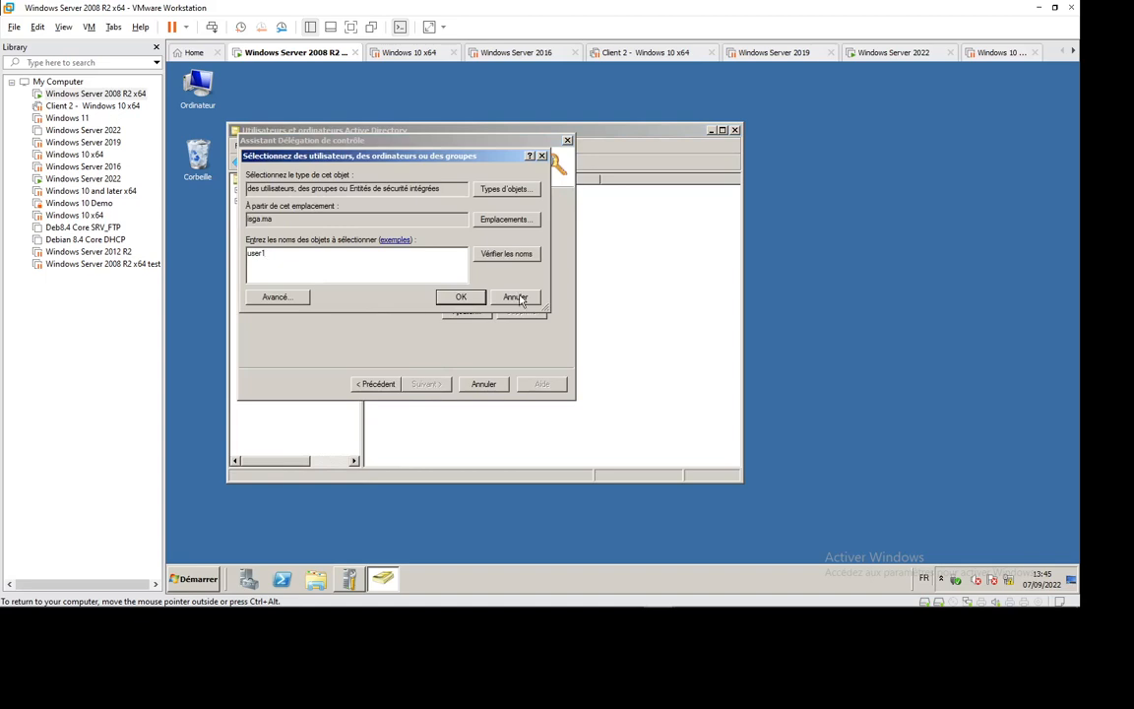
click(460, 297)
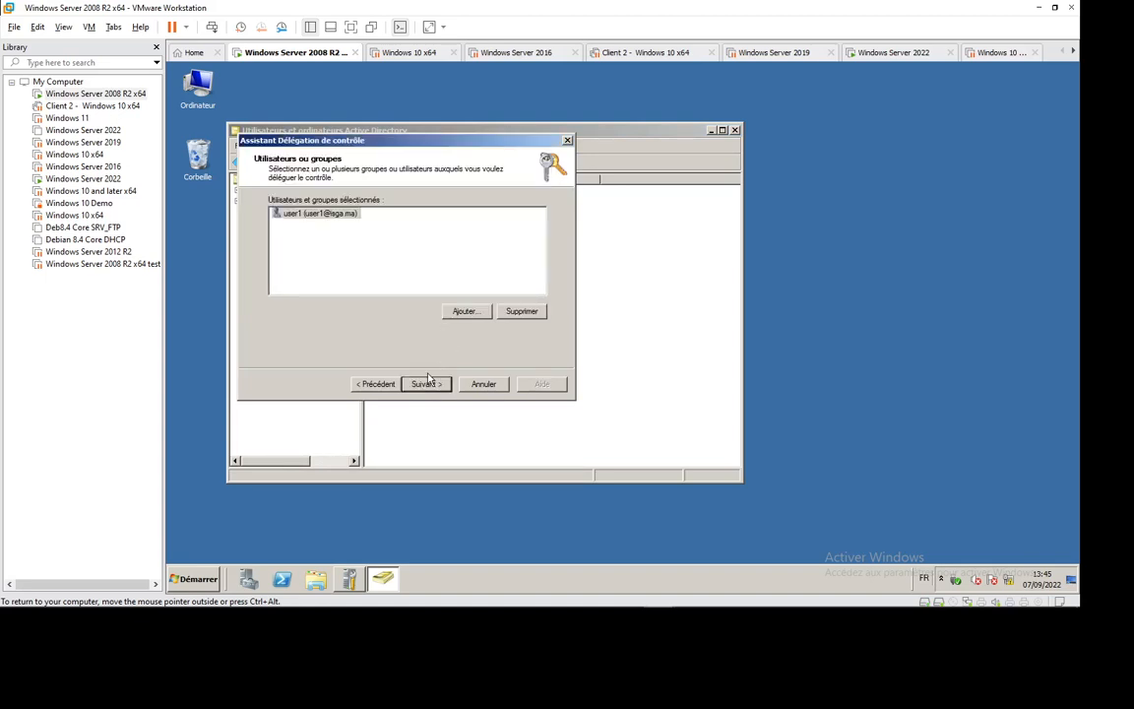
key(Return)
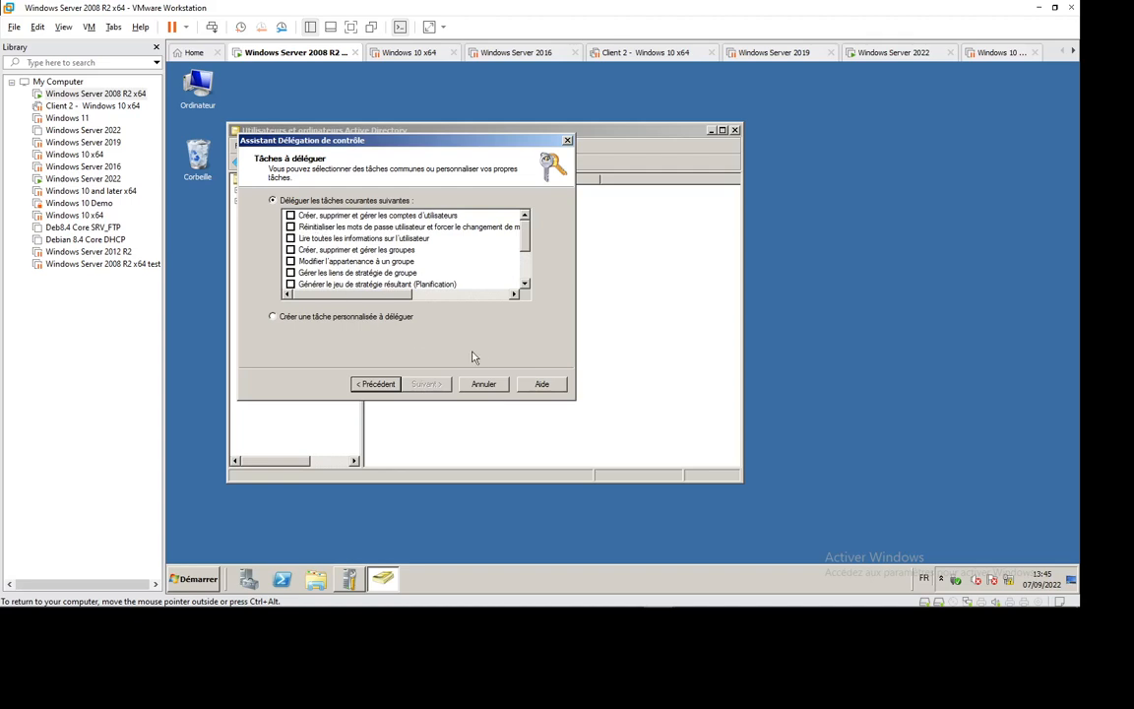
click(481, 382)
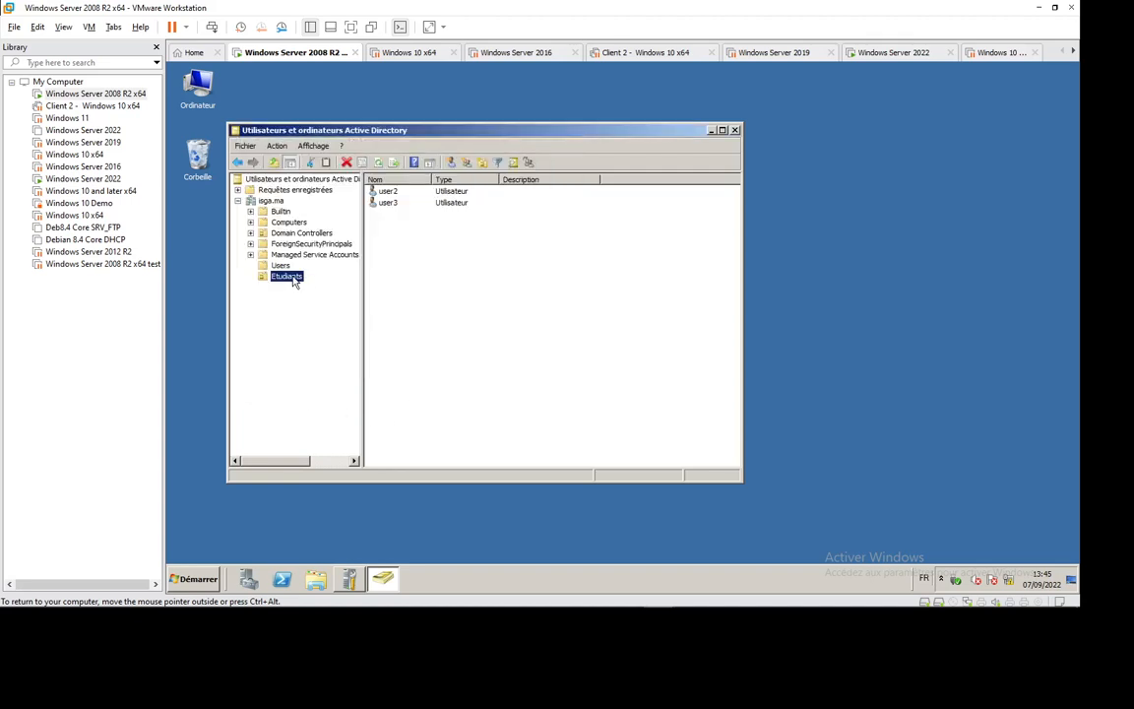
- Look through the Etudiants properties' Managed By and COM+ tabs, then close the dialog
right_click(291, 277)
click(340, 434)
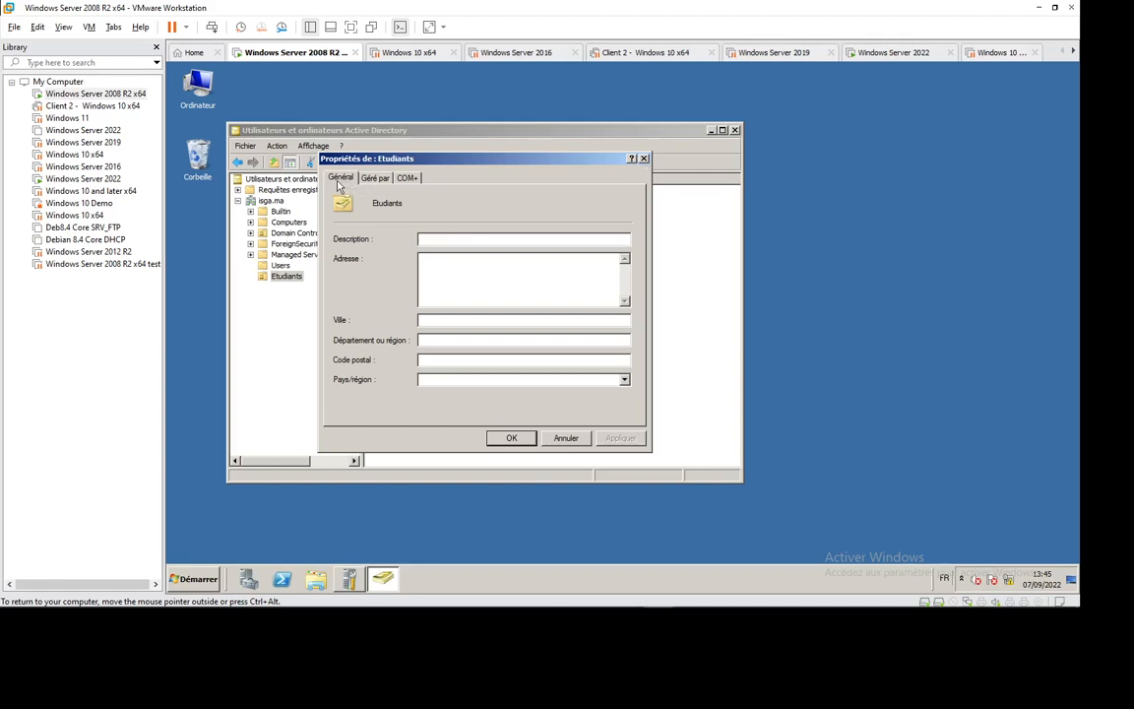
click(385, 181)
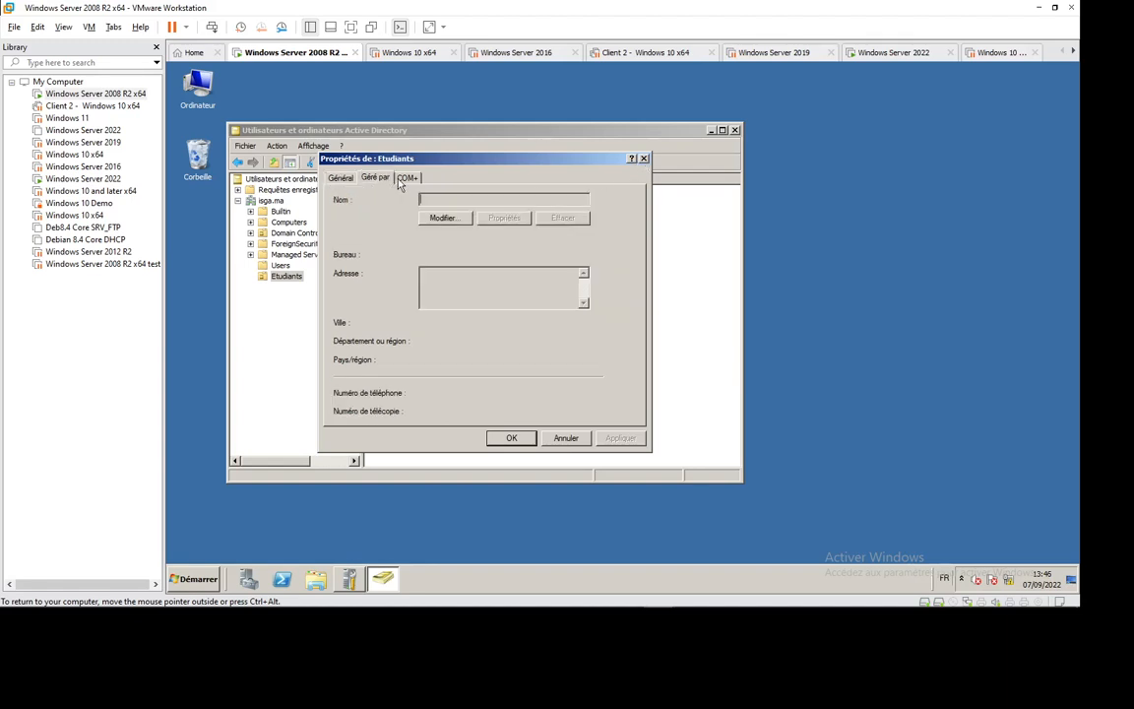
click(407, 181)
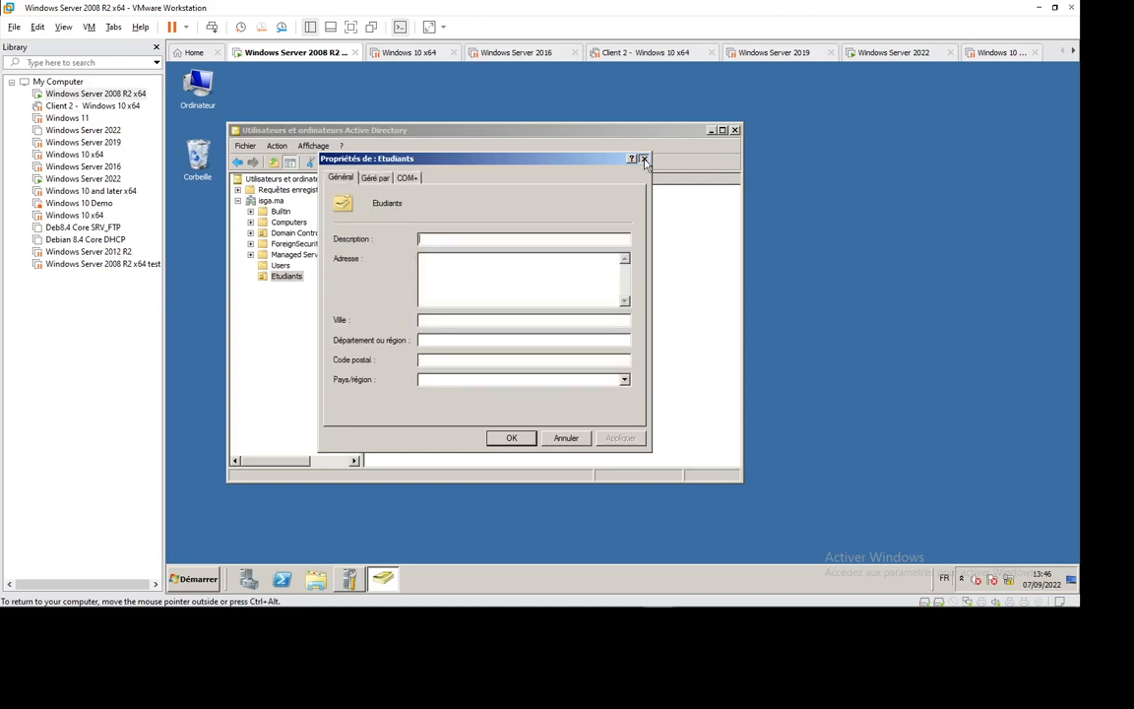
click(643, 158)
- Turn on Advanced Features in the View menu to reveal the hidden containers
click(277, 146)
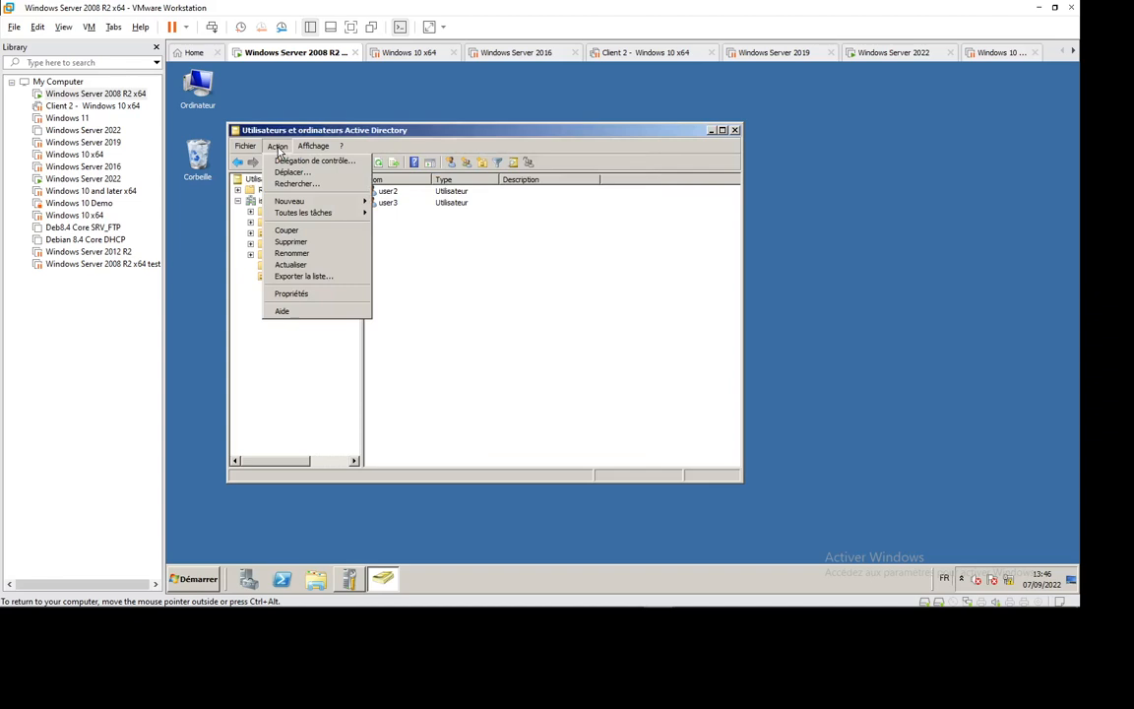
mouse_move(313, 147)
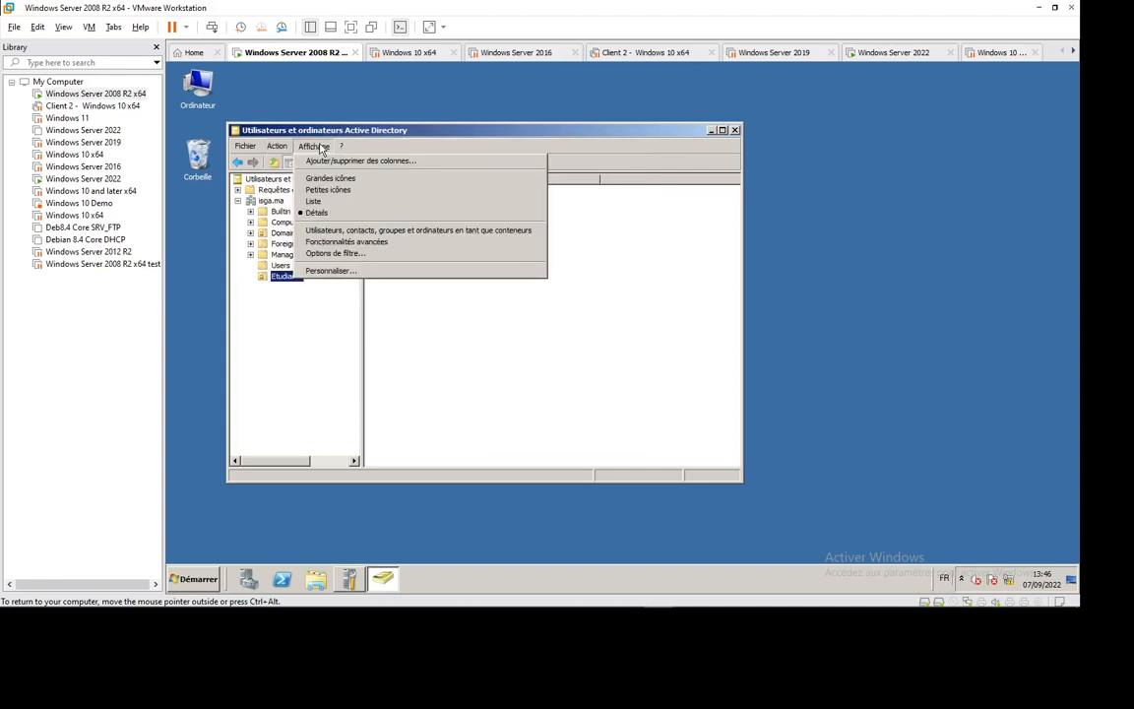
click(300, 247)
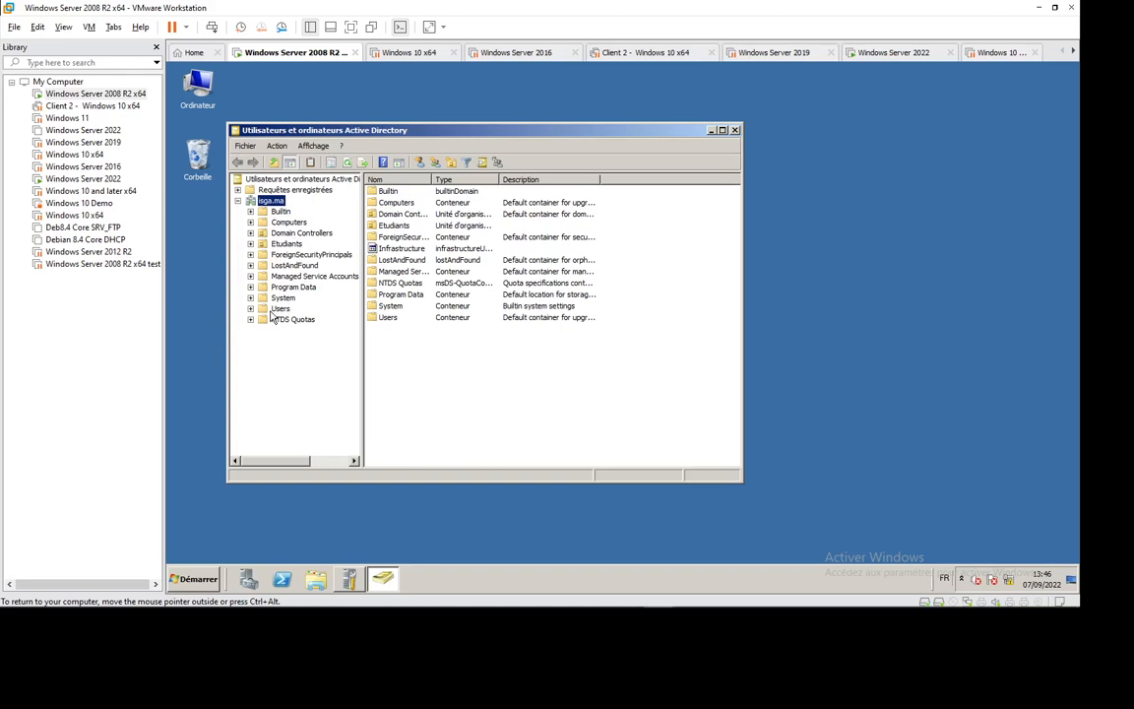
- Show the Etudiants properties' Security tab with user1 selected in the group or user names list
right_click(284, 244)
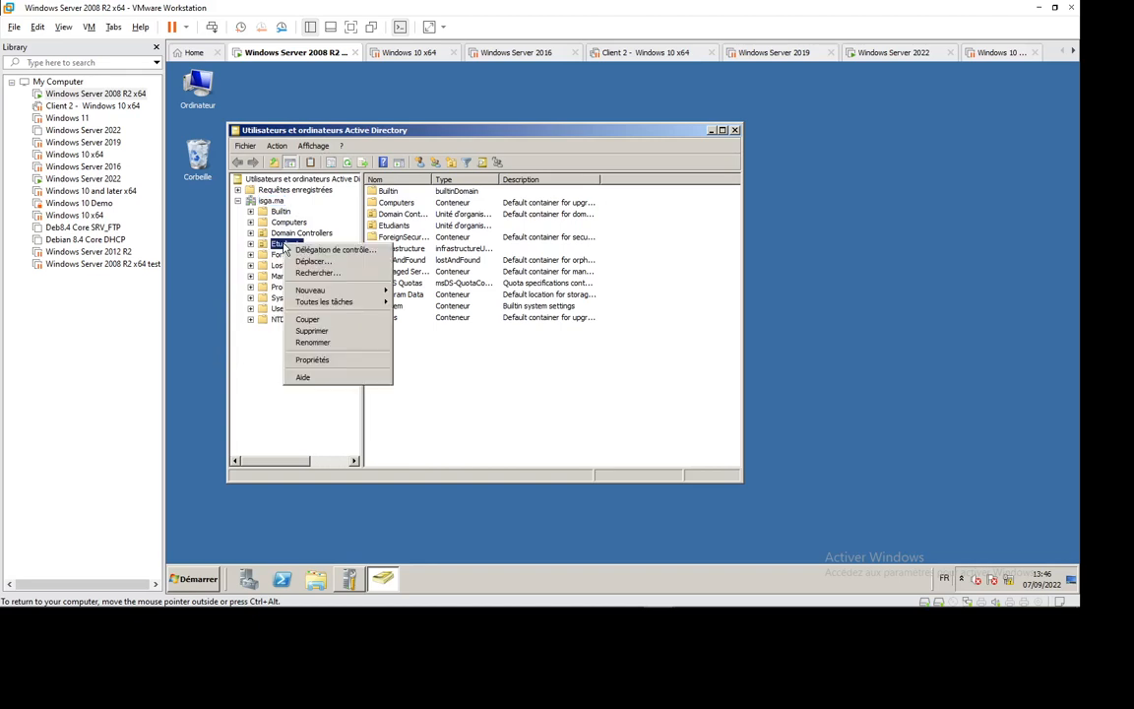
click(329, 360)
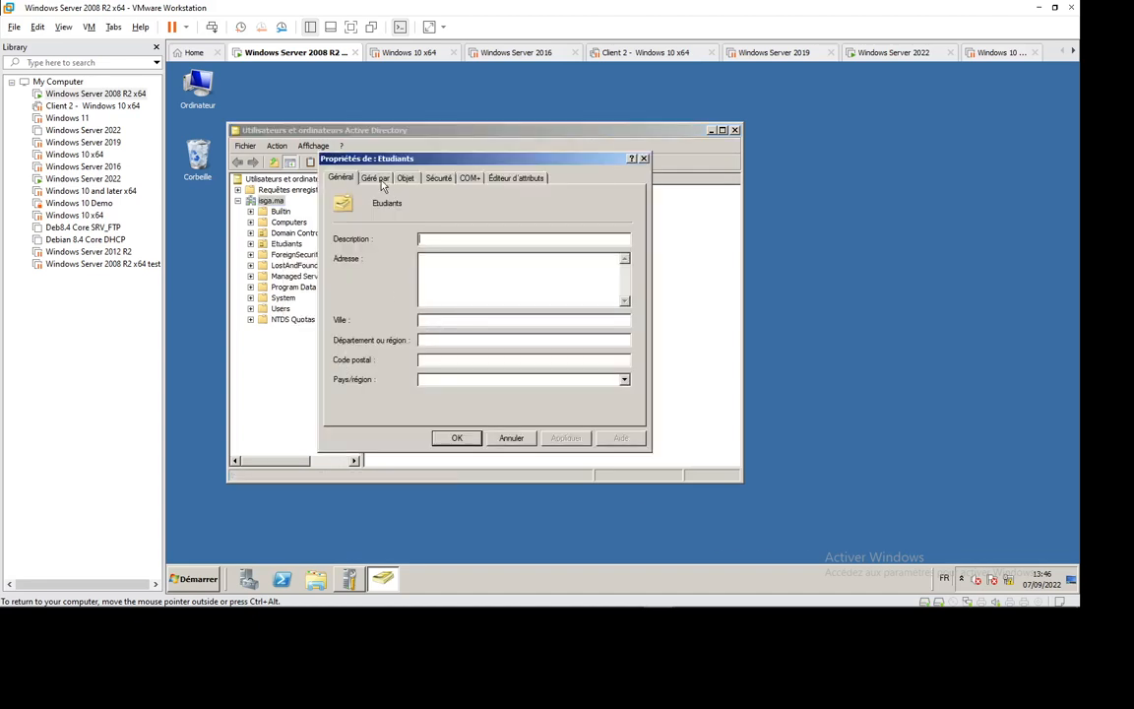
click(437, 178)
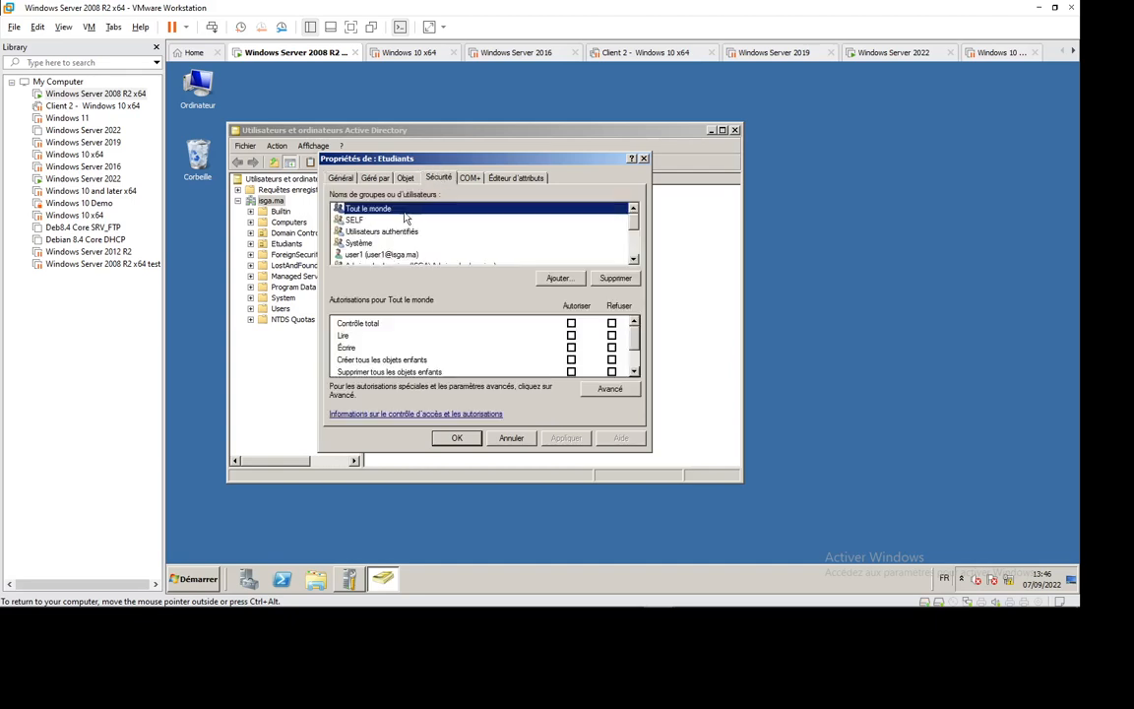
click(404, 178)
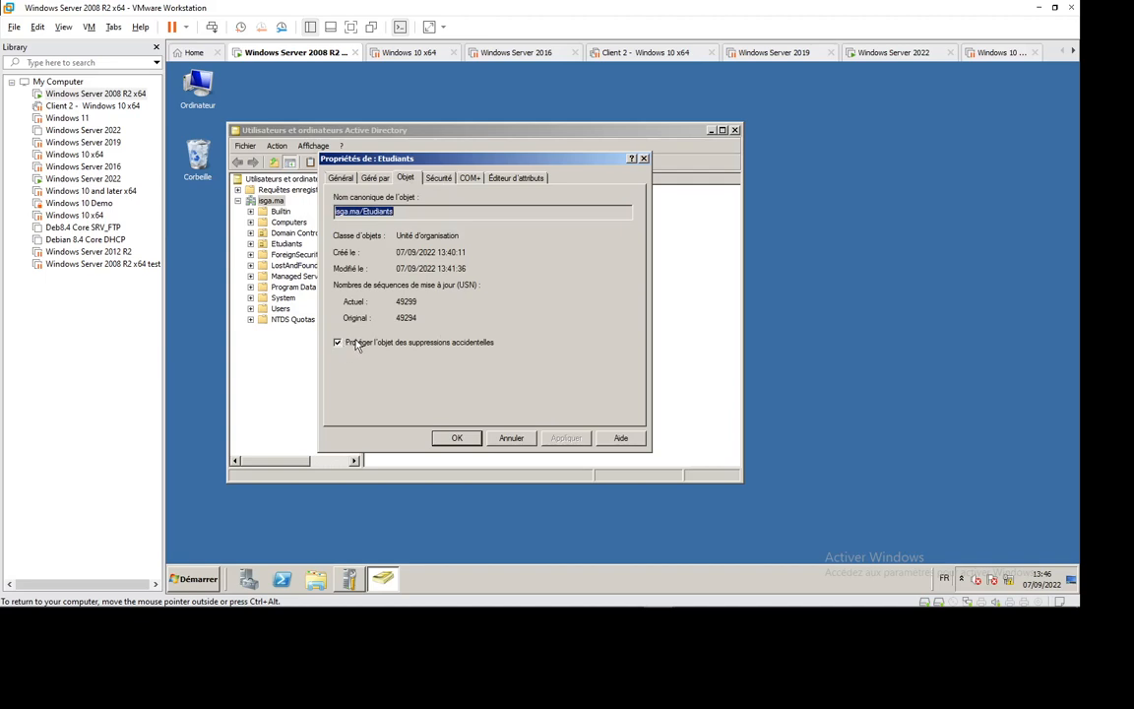
click(438, 178)
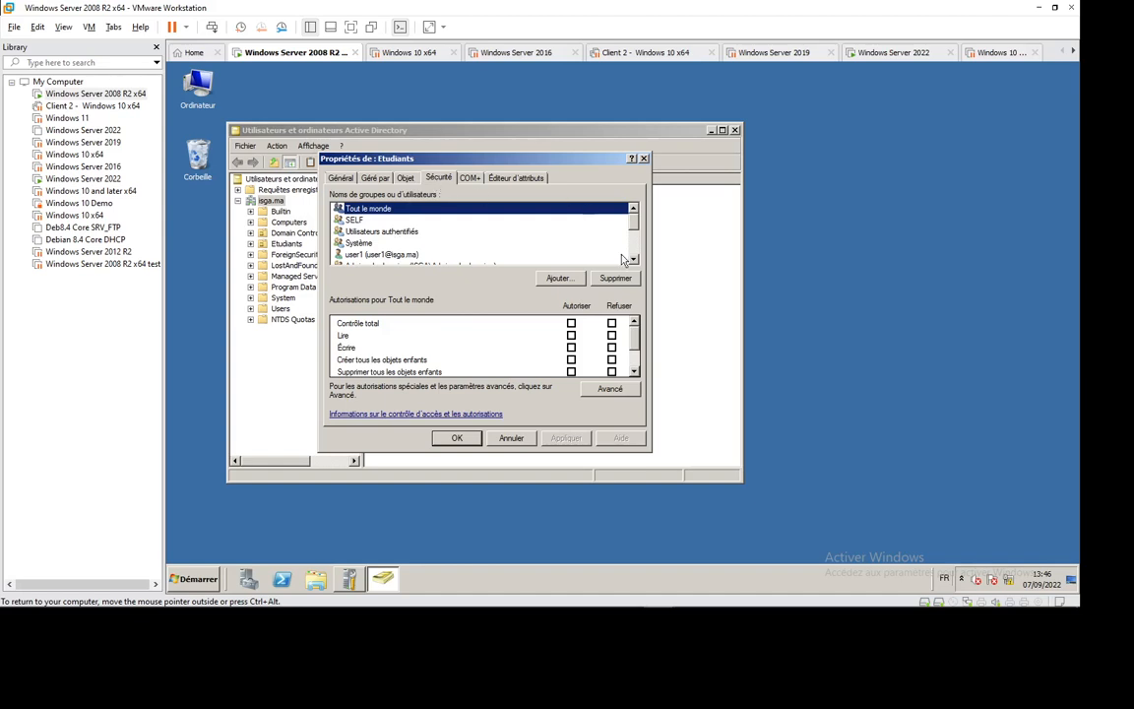
scroll(401, 243, down, 1)
click(379, 232)
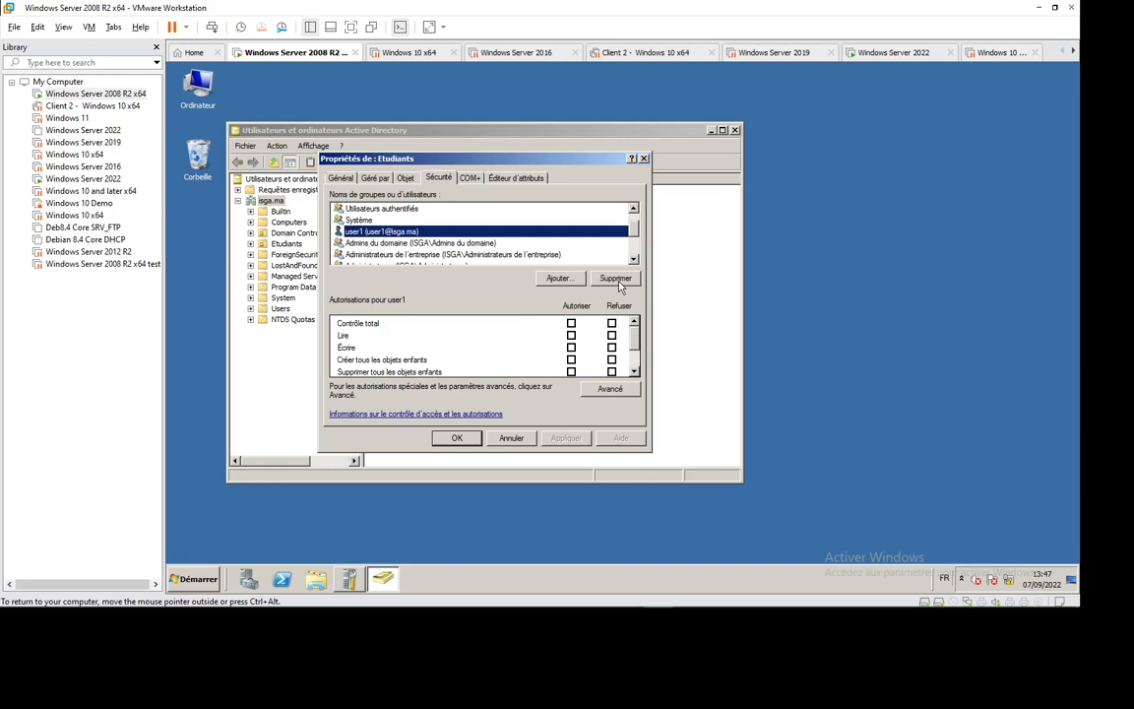
scroll(635, 262, down, 2)
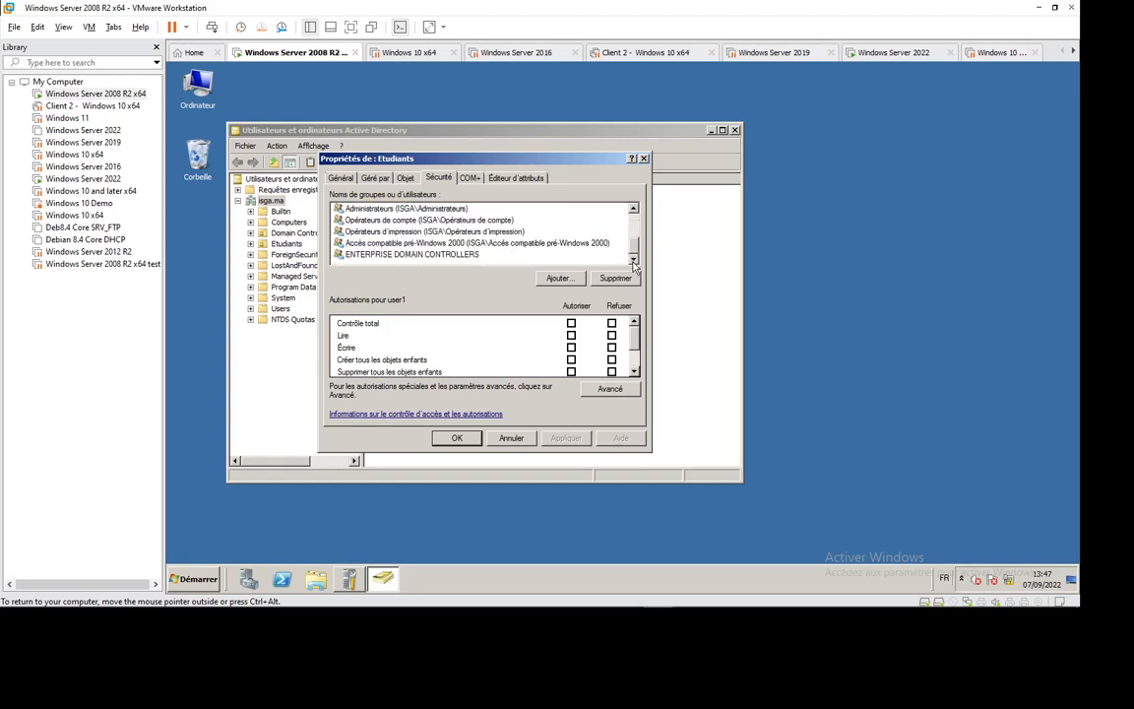
scroll(576, 226, up, 2)
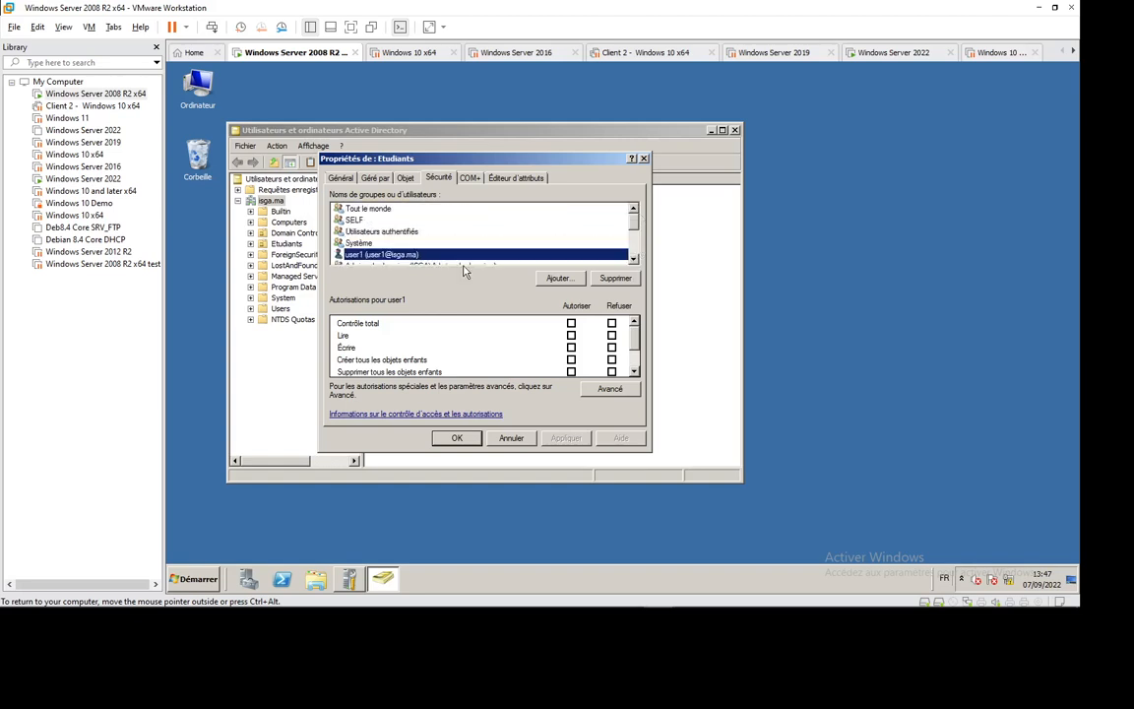
- Review user1's Reset password permission entry in the advanced security settings, then cancel out unchanged
click(609, 390)
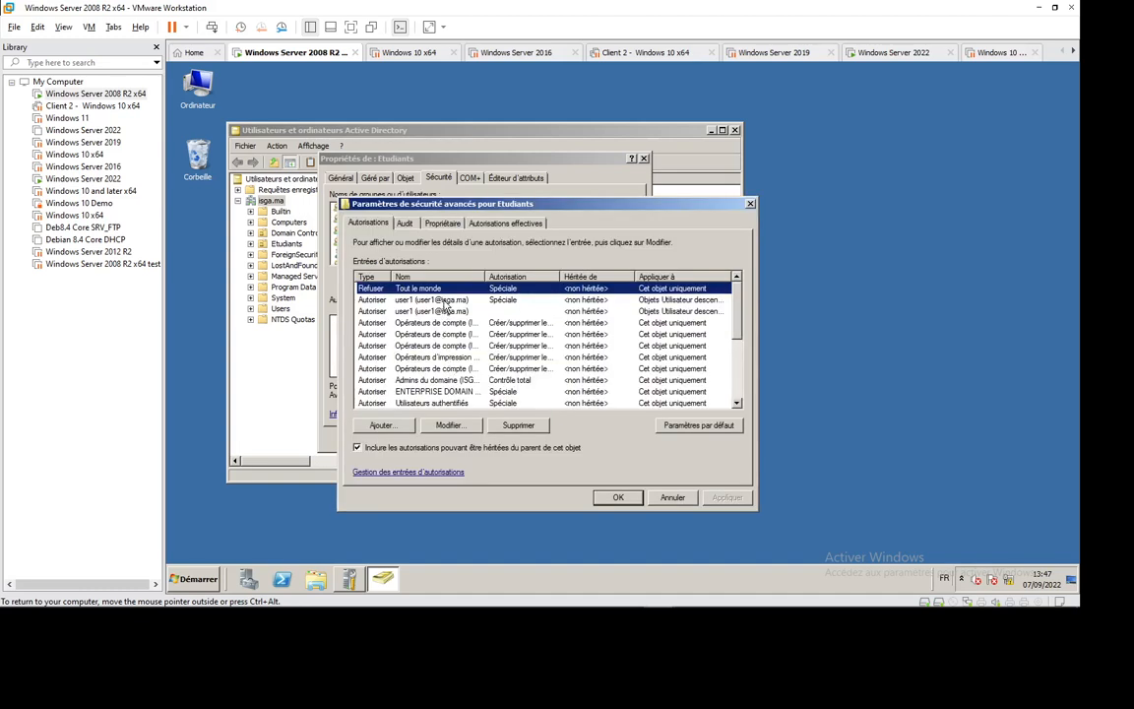
click(408, 304)
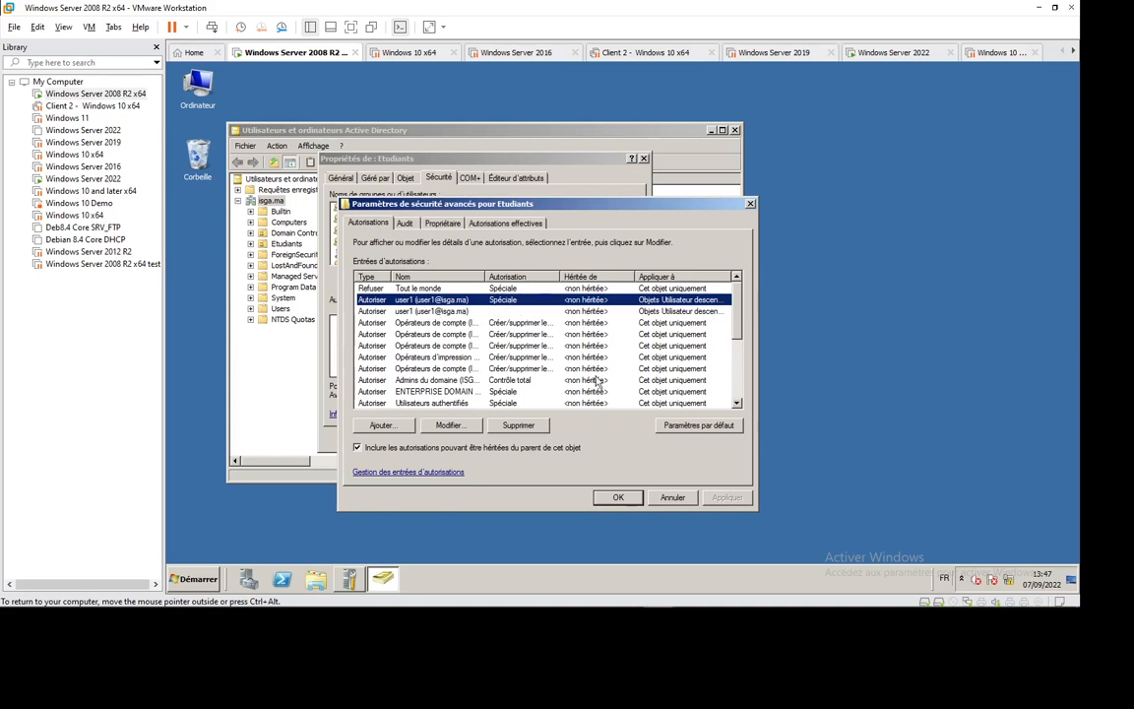
click(447, 424)
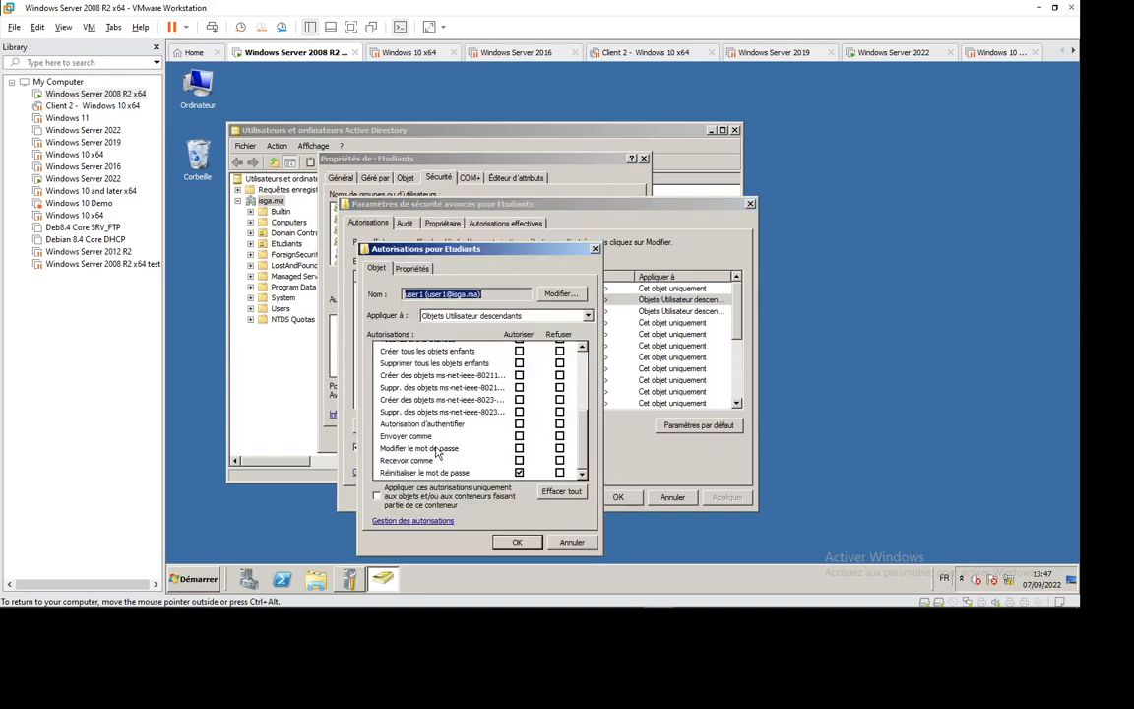
scroll(585, 421, up, 1)
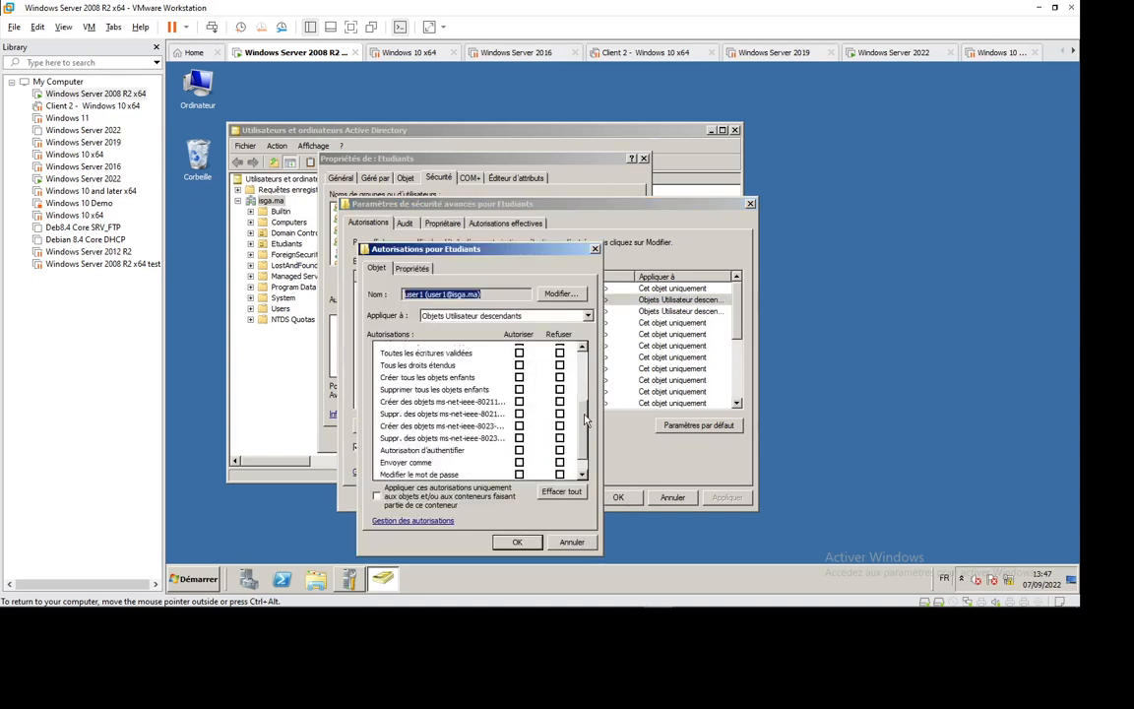
drag(584, 420, 589, 364)
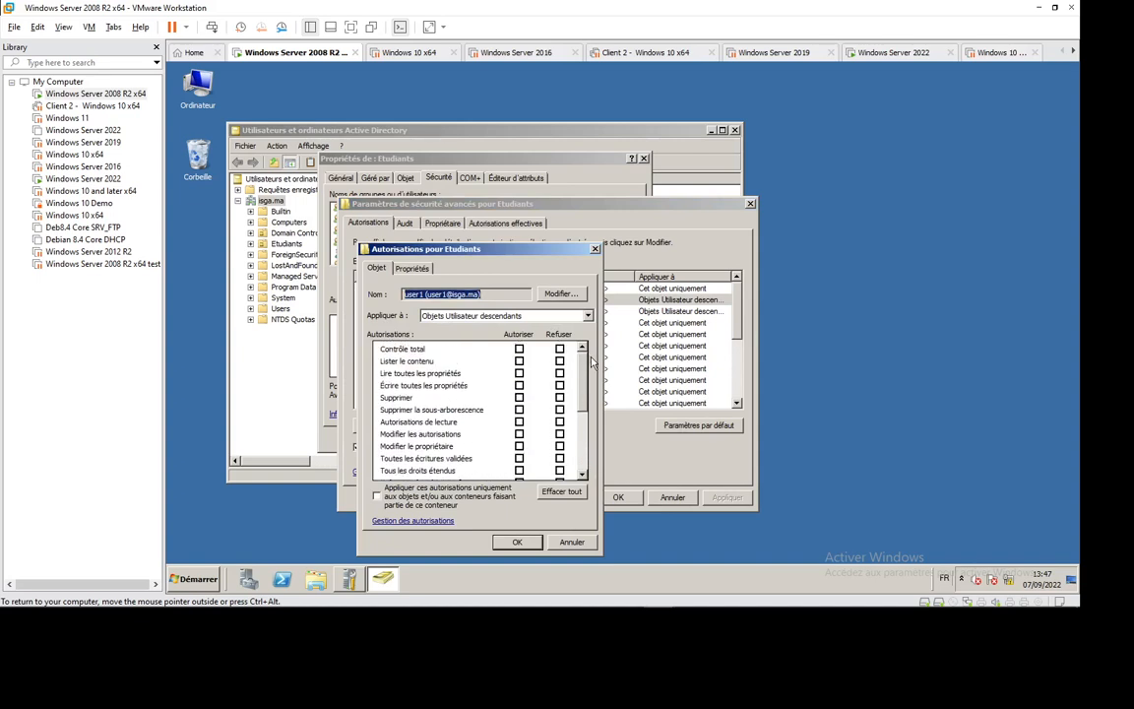
drag(591, 362, 591, 385)
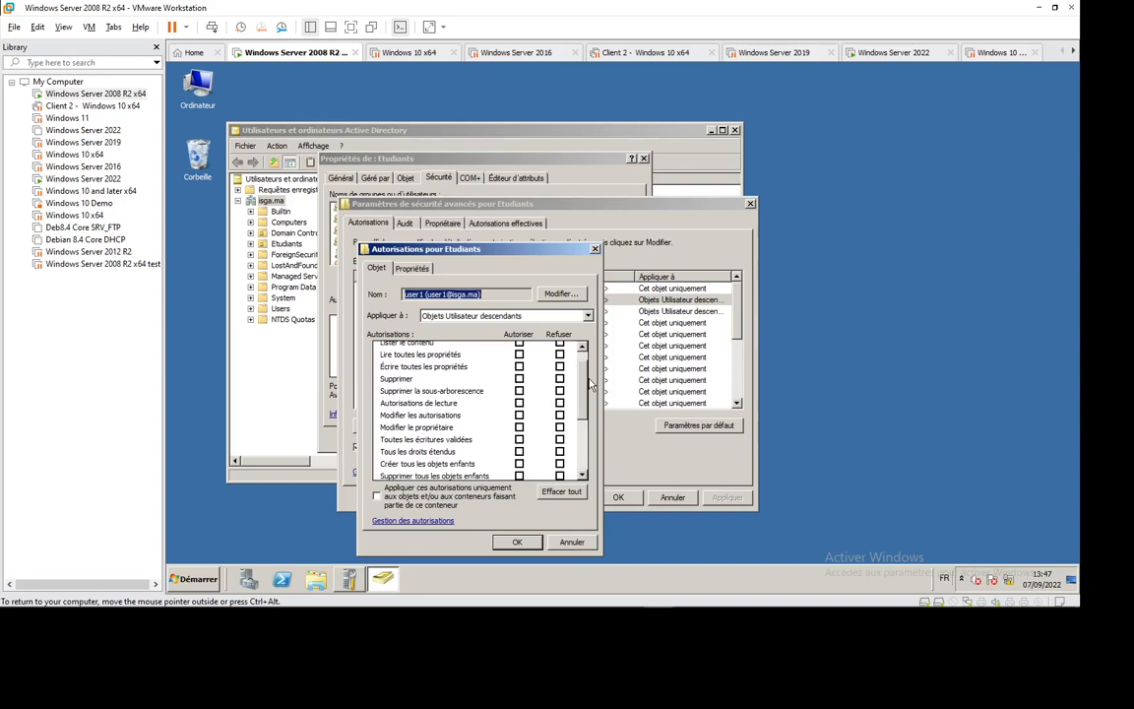
drag(588, 385, 589, 445)
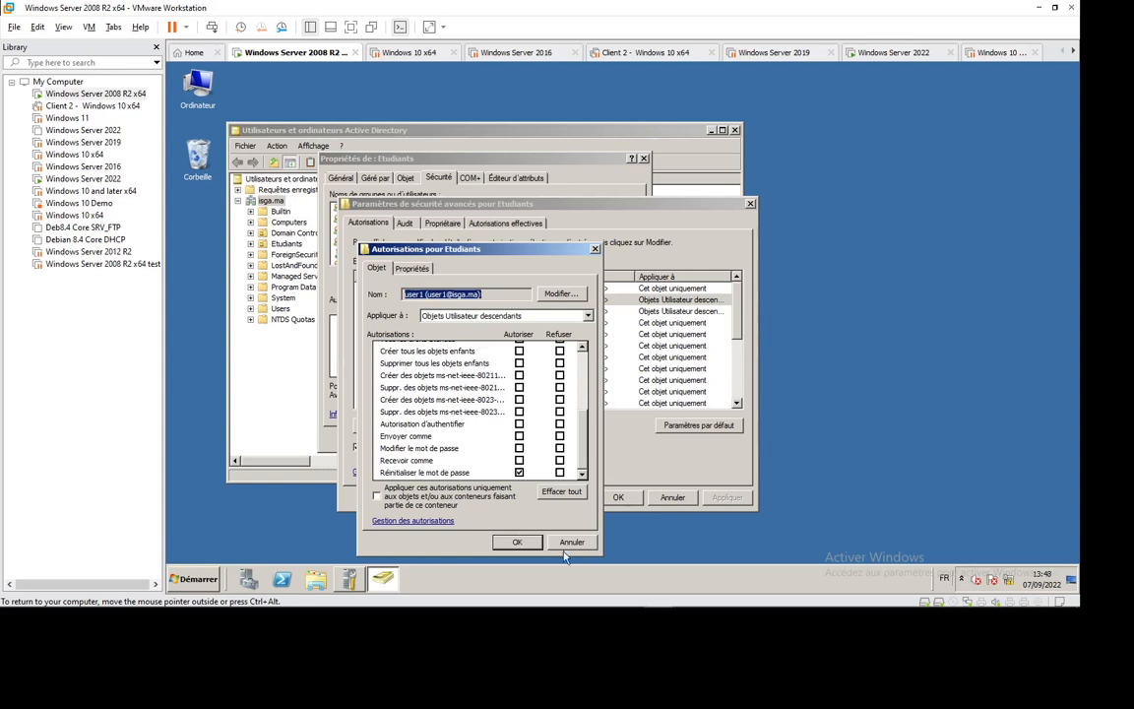
click(516, 542)
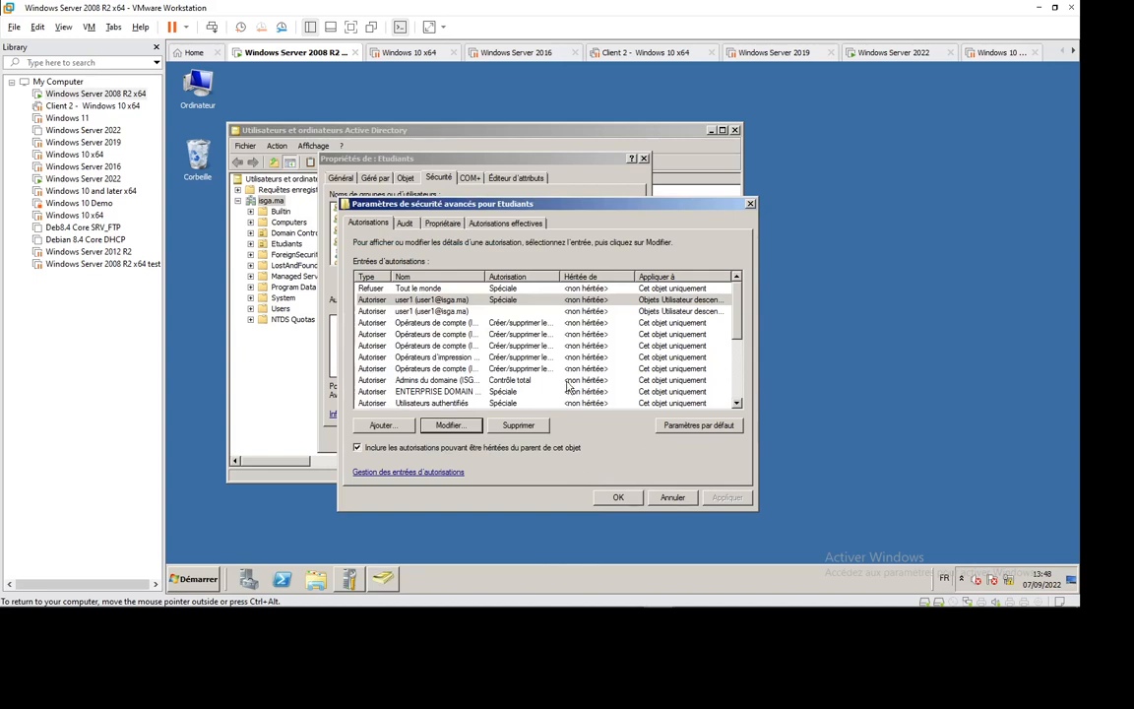
click(676, 500)
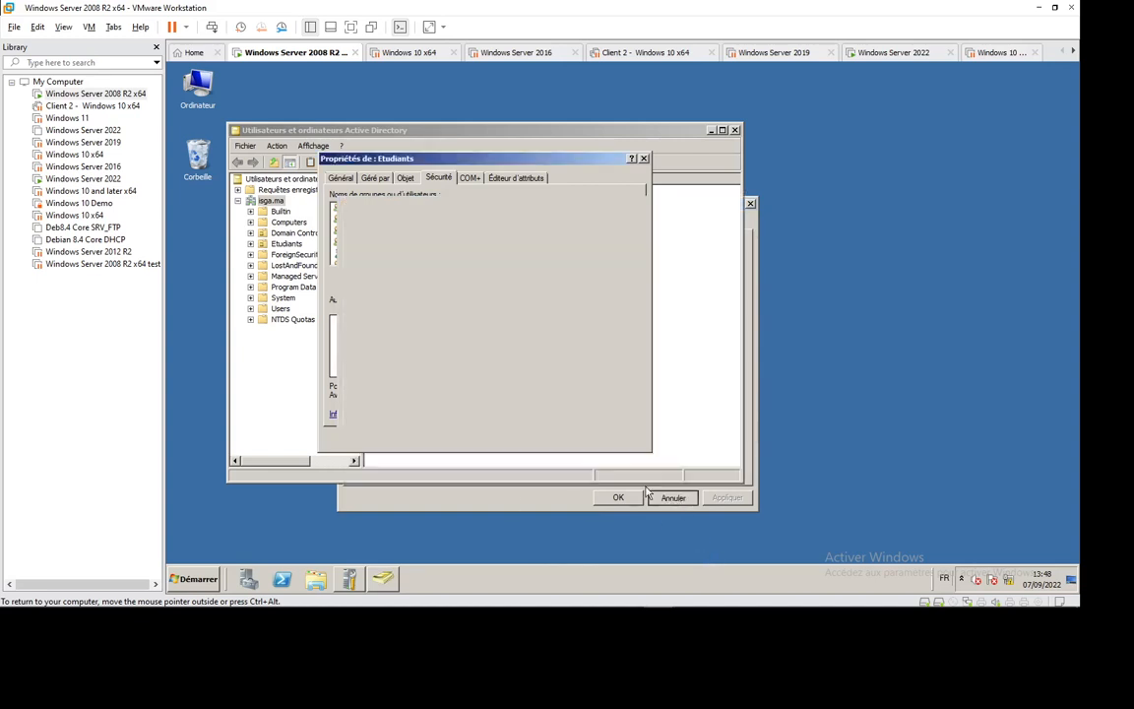
- Remove user1 from the Etudiants security permissions and close the properties with OK
click(391, 254)
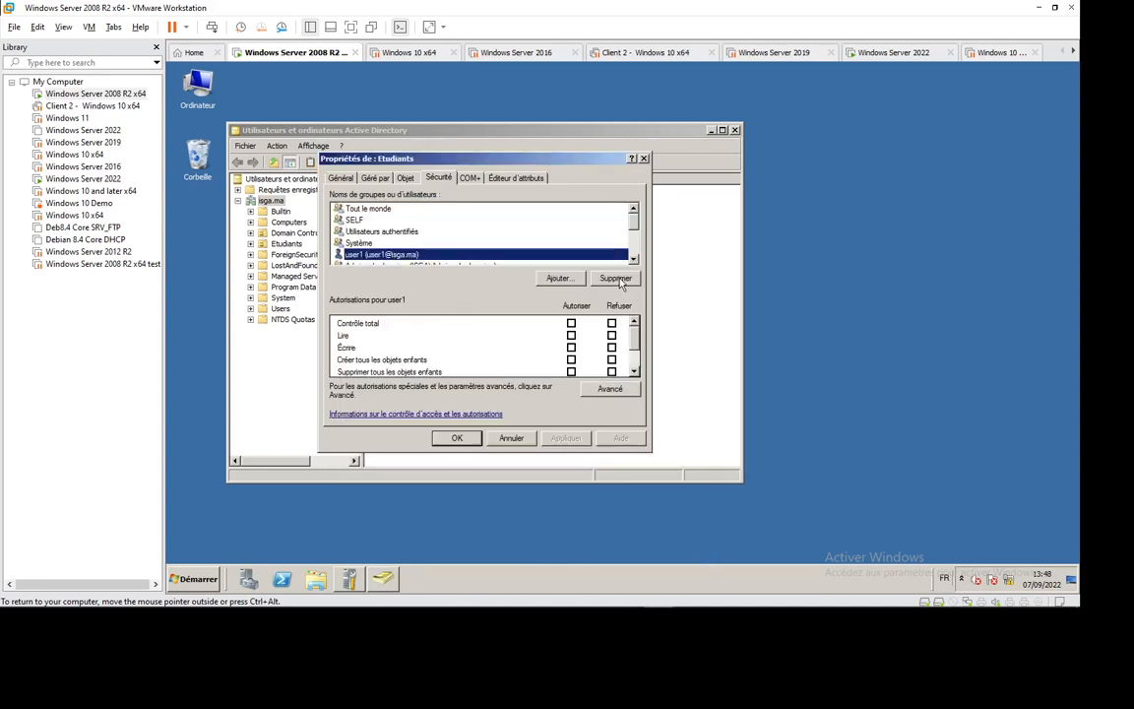
key(Delete)
click(633, 260)
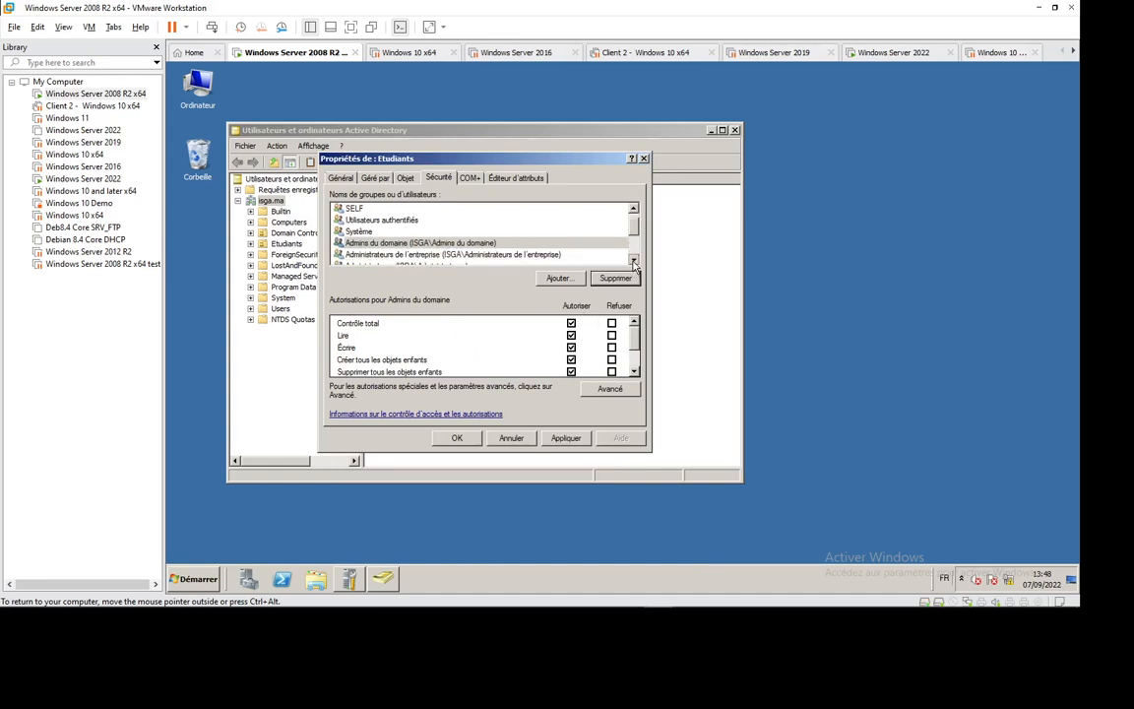
scroll(576, 232, up, 3)
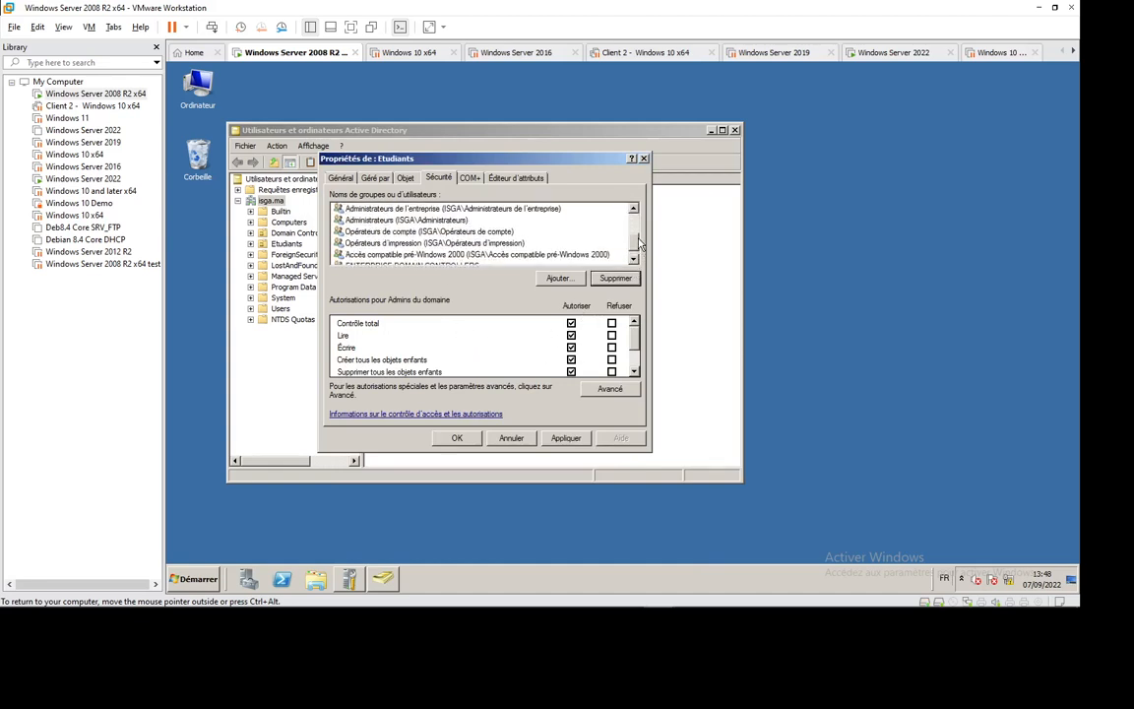
click(457, 437)
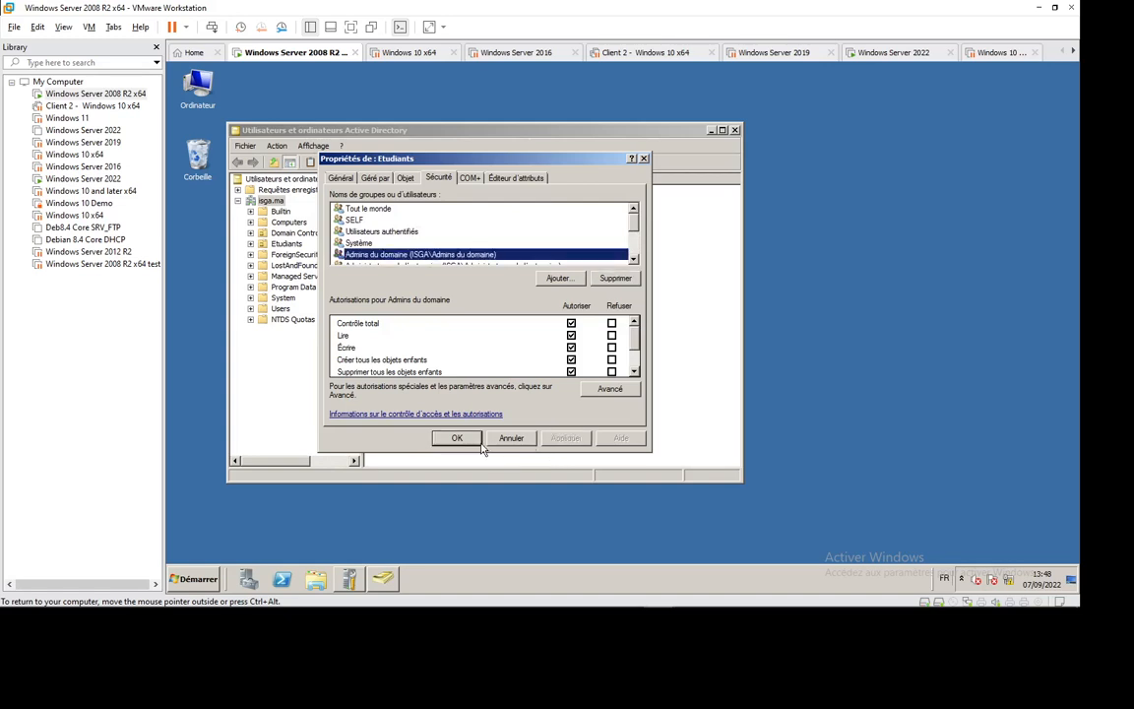
- Switch user from the Start menu's log-off options
click(194, 579)
mouse_move(412, 551)
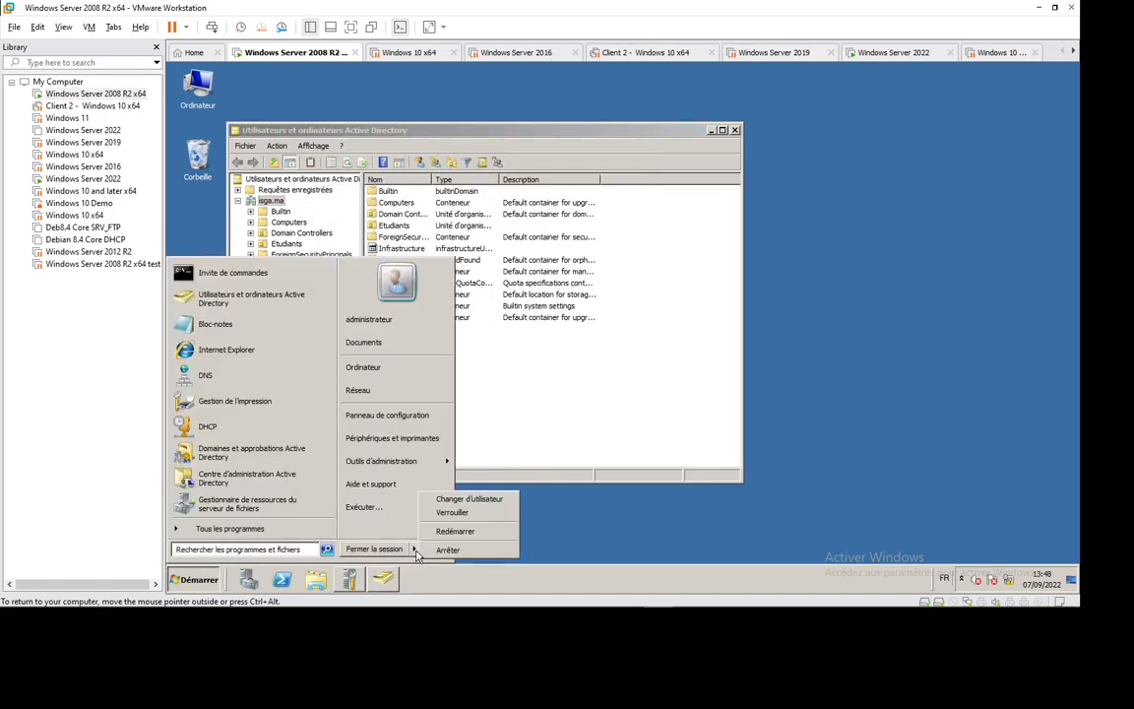
click(468, 499)
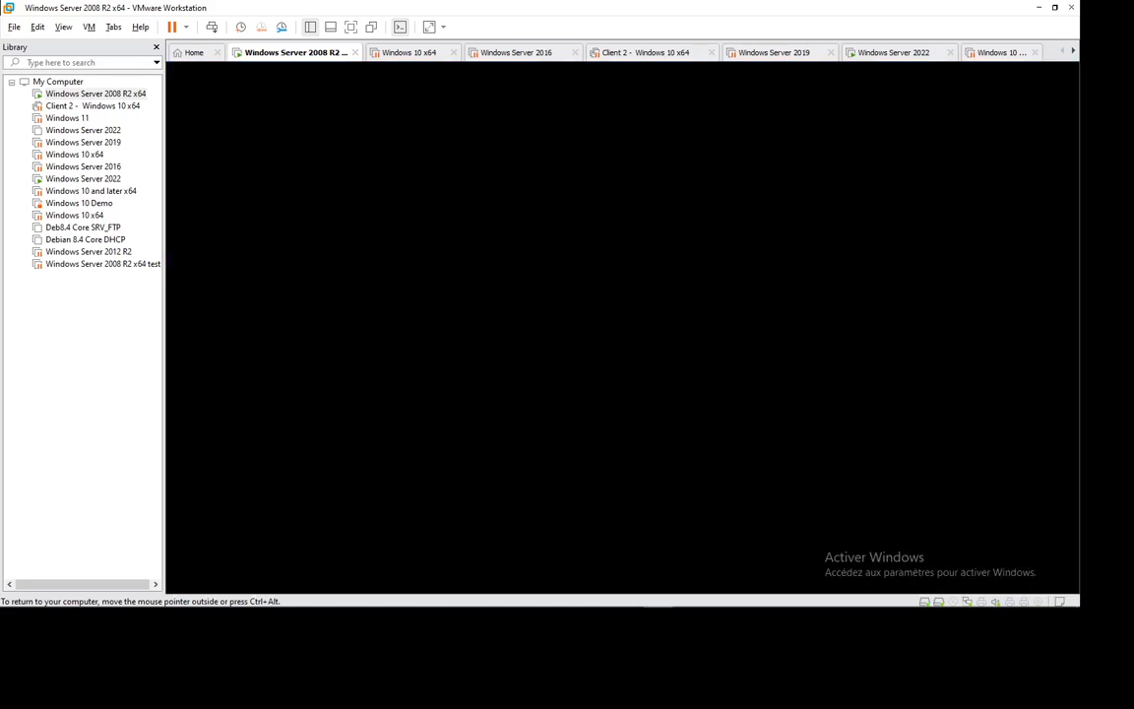
mouse_move(516, 612)
- Sign in as ISGA\user1 with the account password
key(ctrl+alt+Insert)
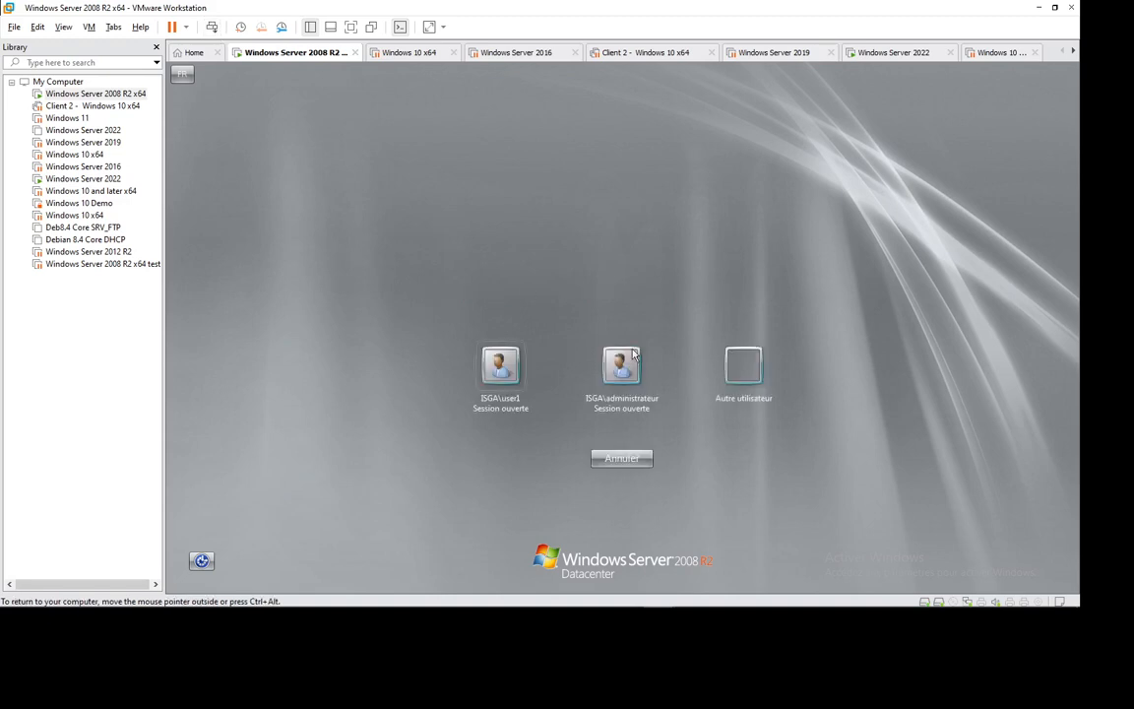
click(501, 367)
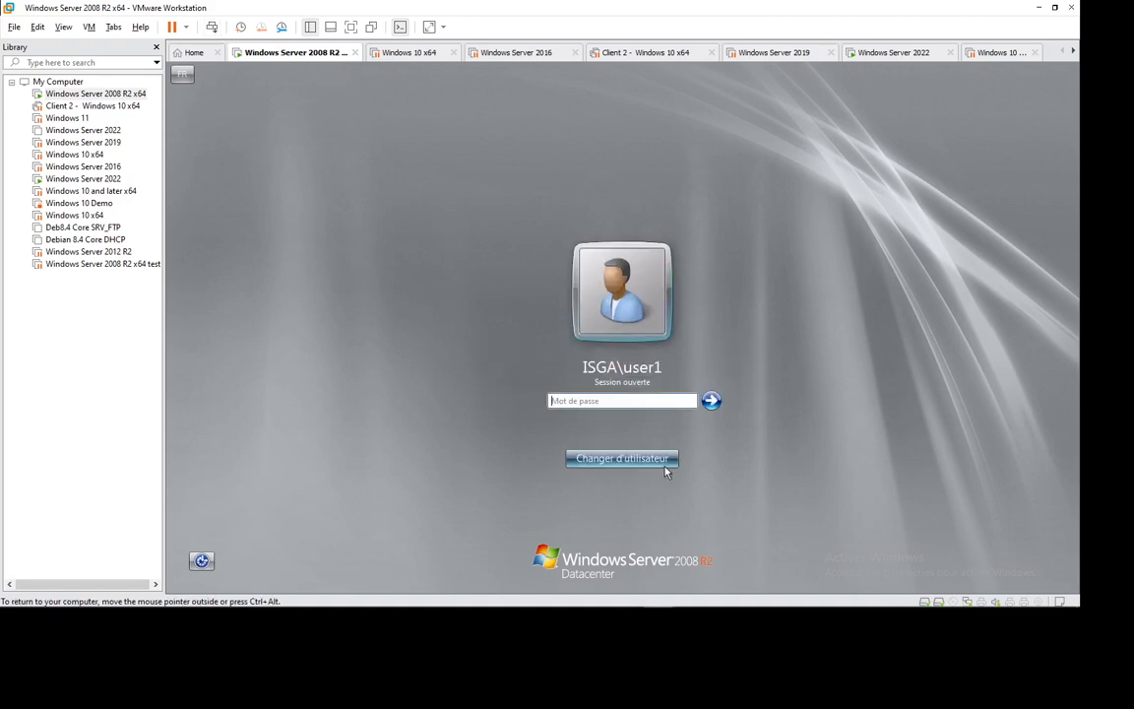
text(********)
key(Return)
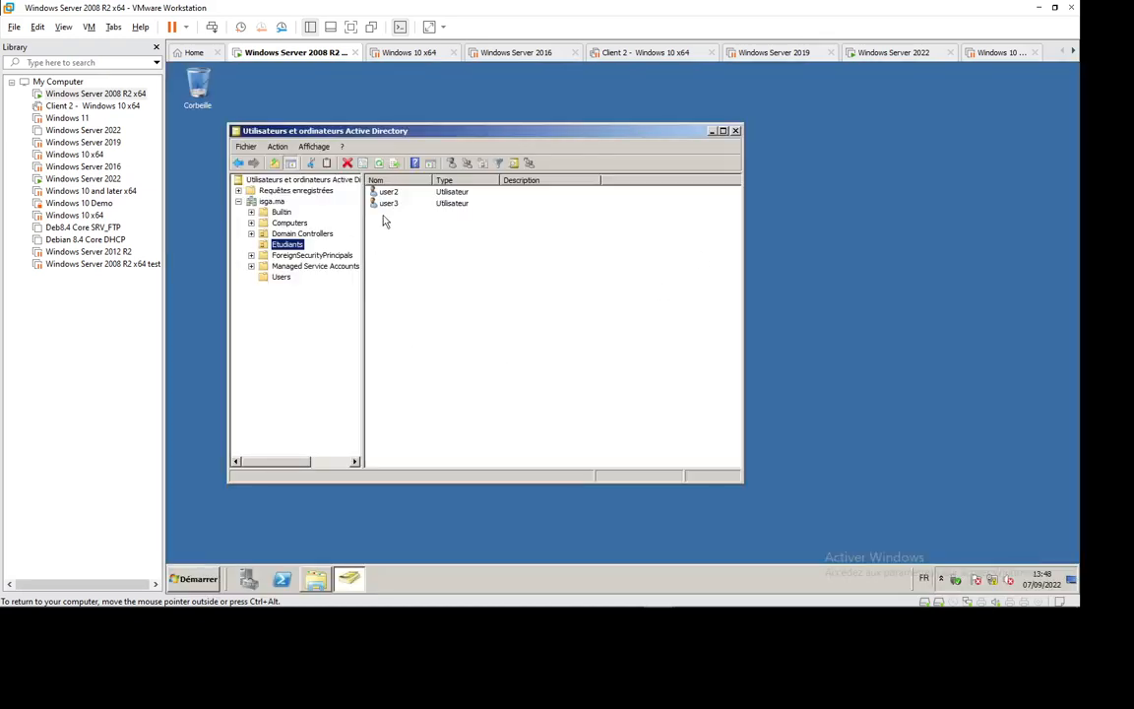
click(389, 204)
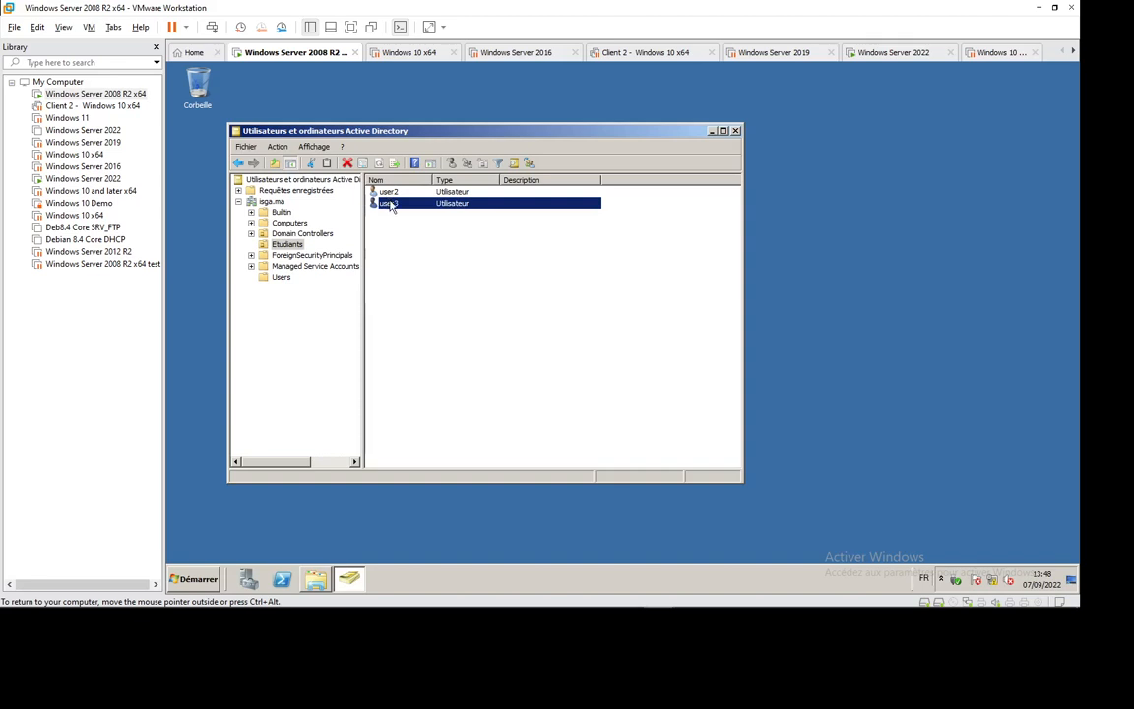
right_click(391, 205)
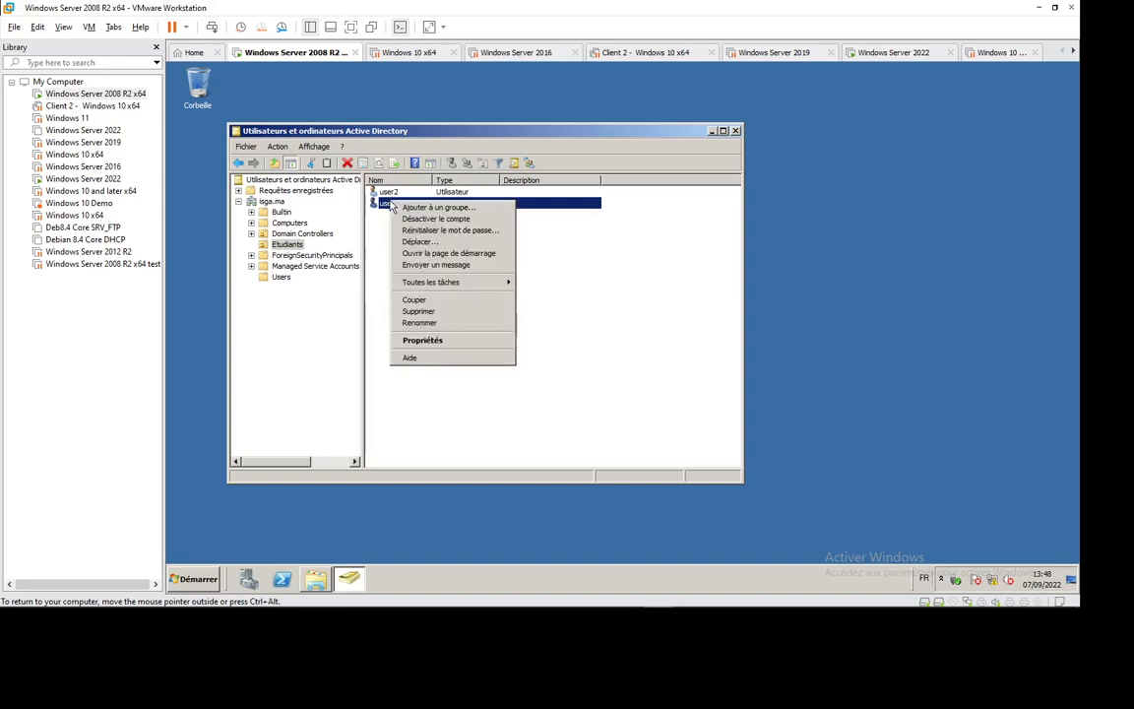
click(443, 230)
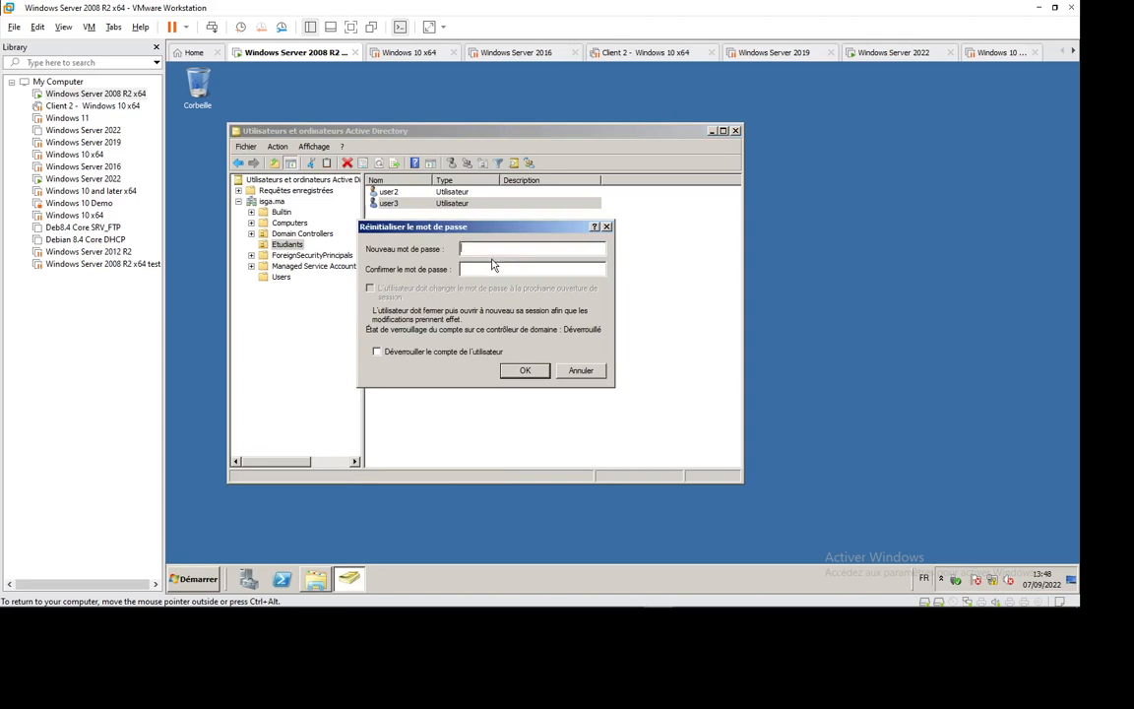
text(••••••••)
key(Tab)
text(••••••••)
key(Return)
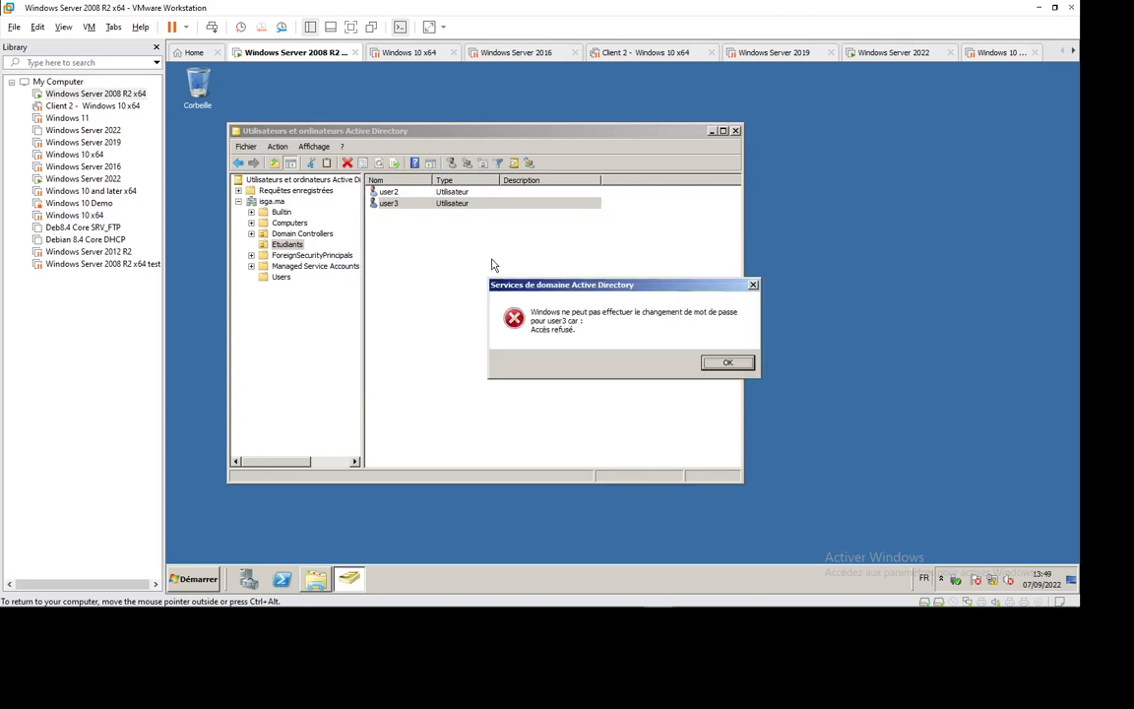
click(727, 363)
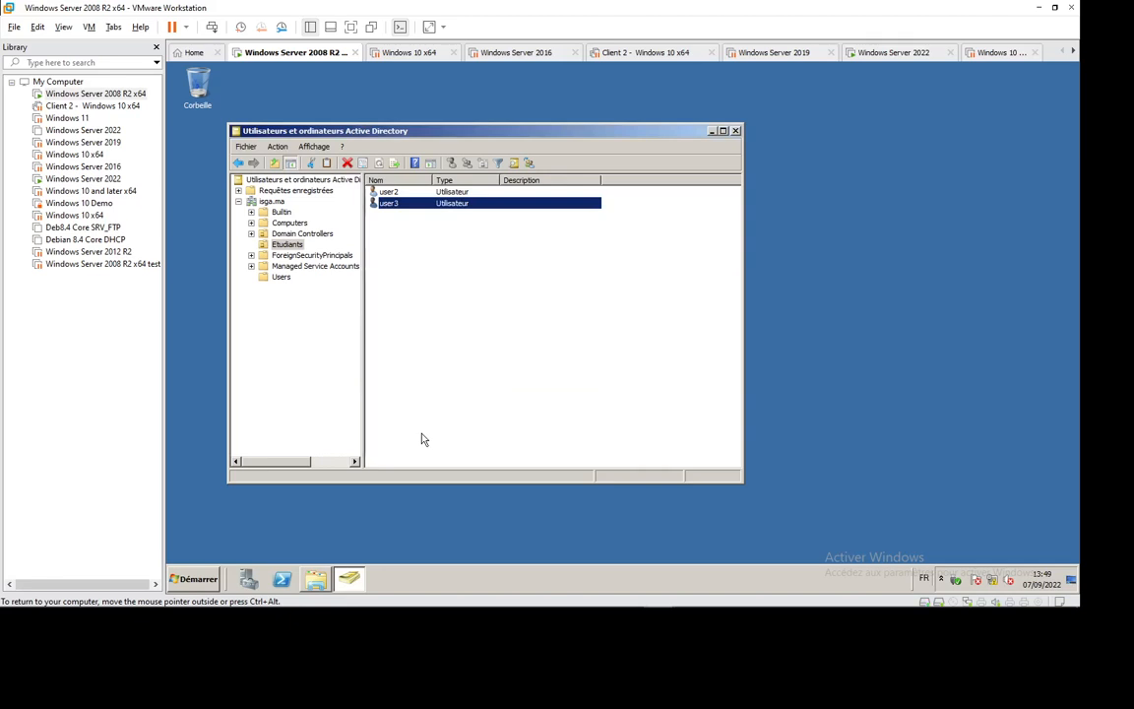
click(304, 348)
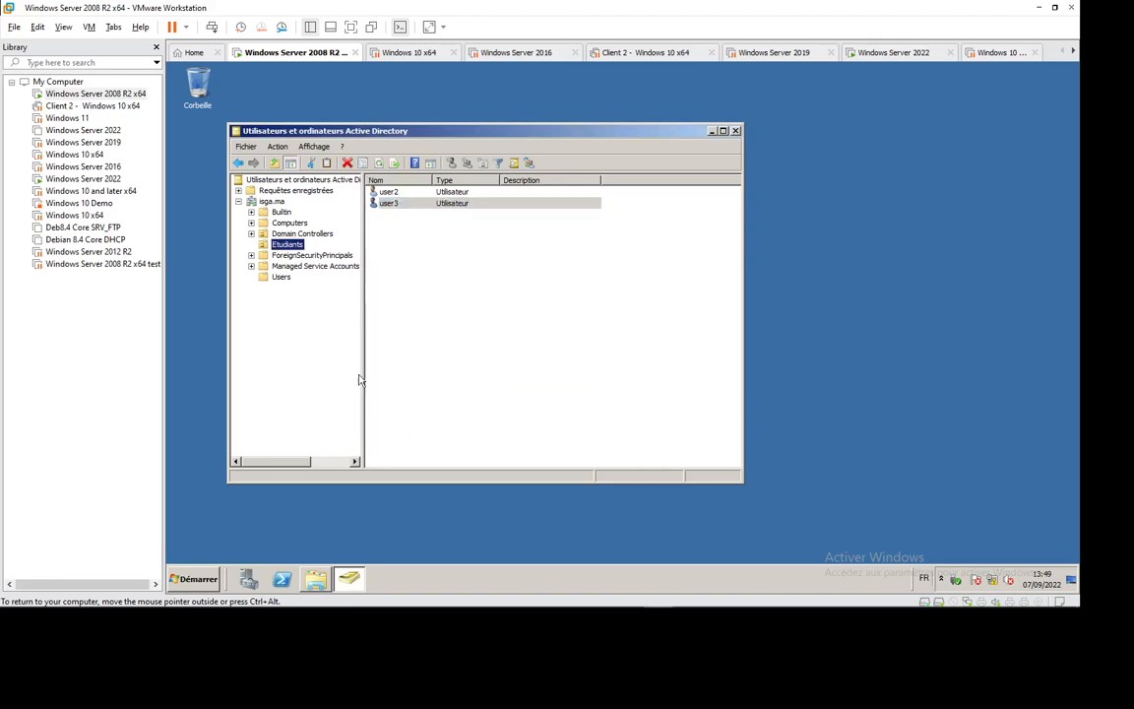
right_click(456, 292)
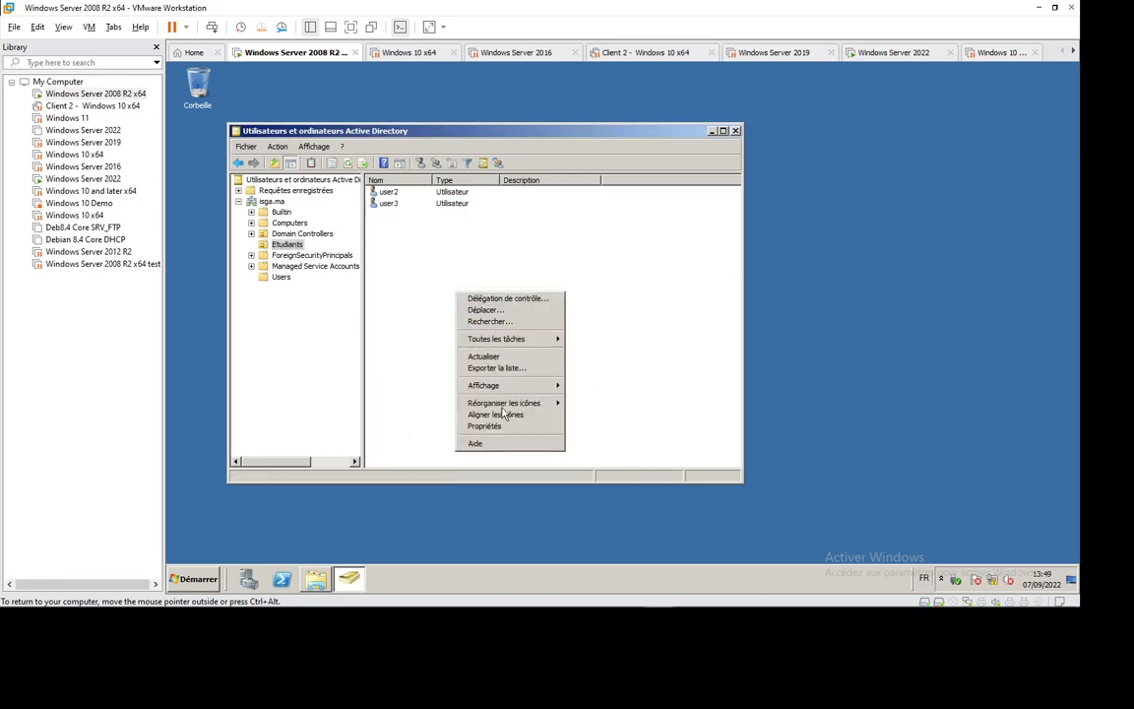
click(488, 357)
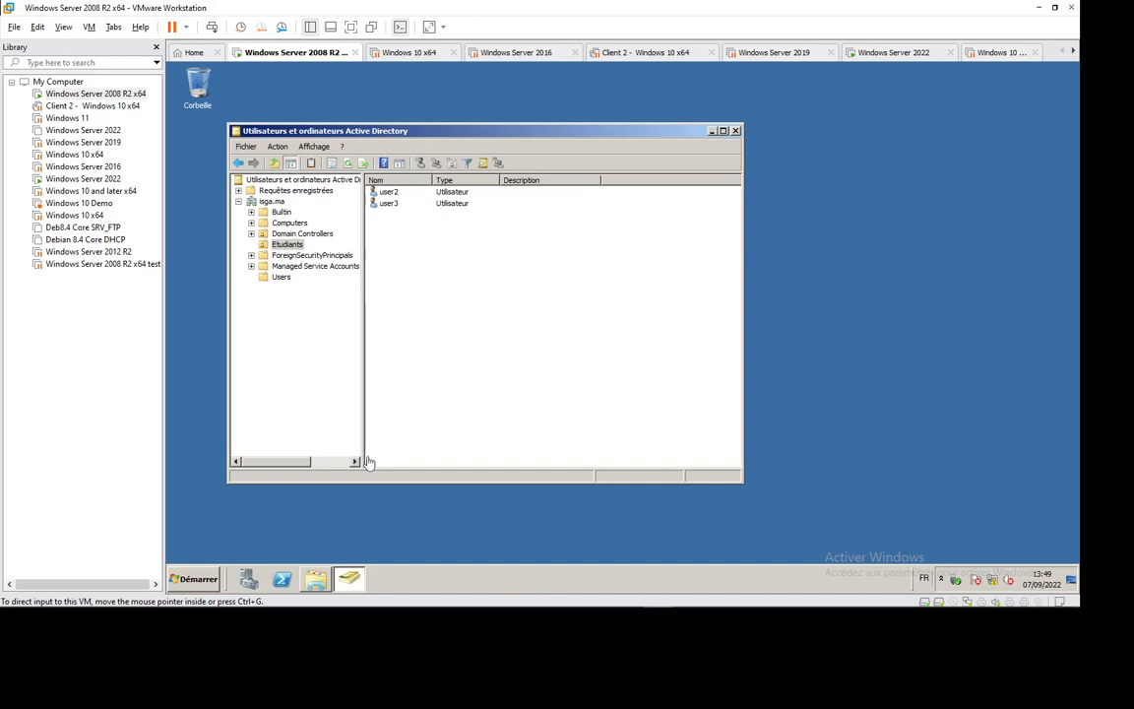
- Switch to the Windows Server 2022 VM and sign in with the administrator password
click(888, 55)
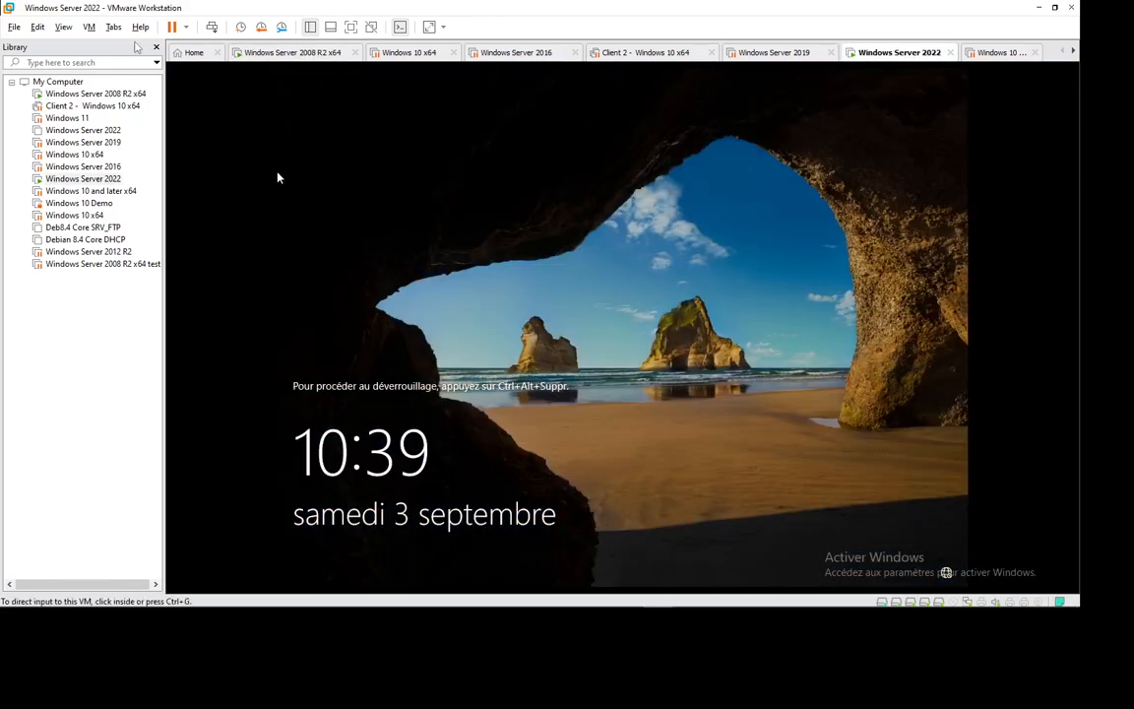
click(209, 29)
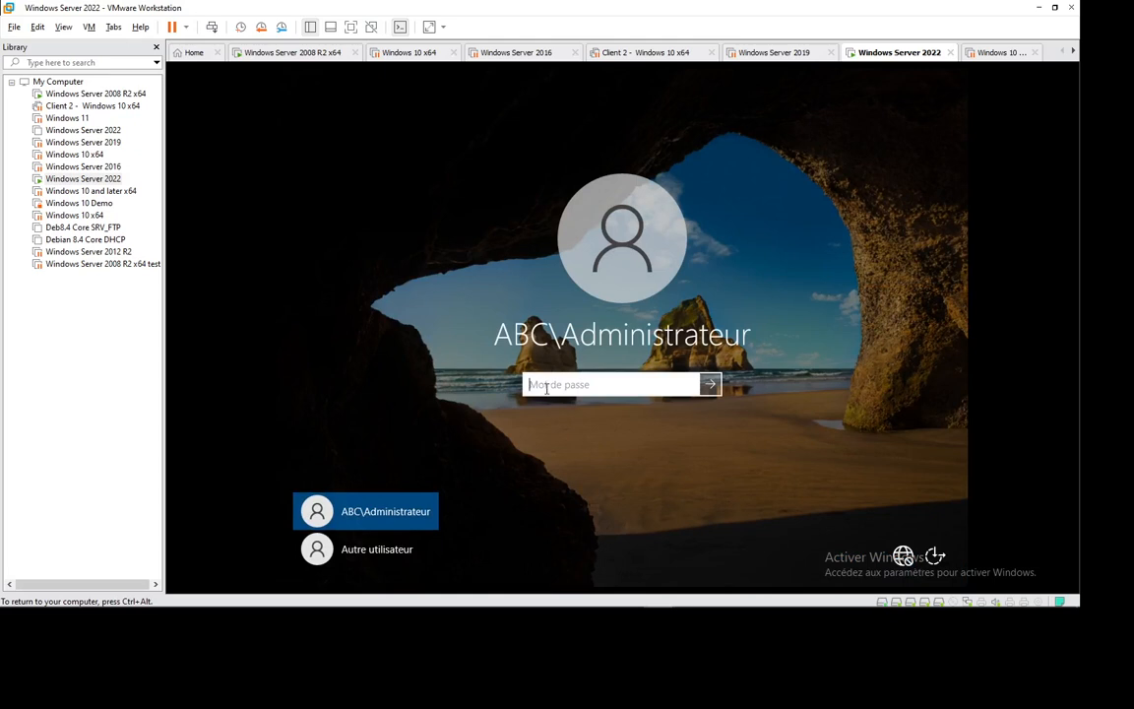
text(•••••••)
key(Return)
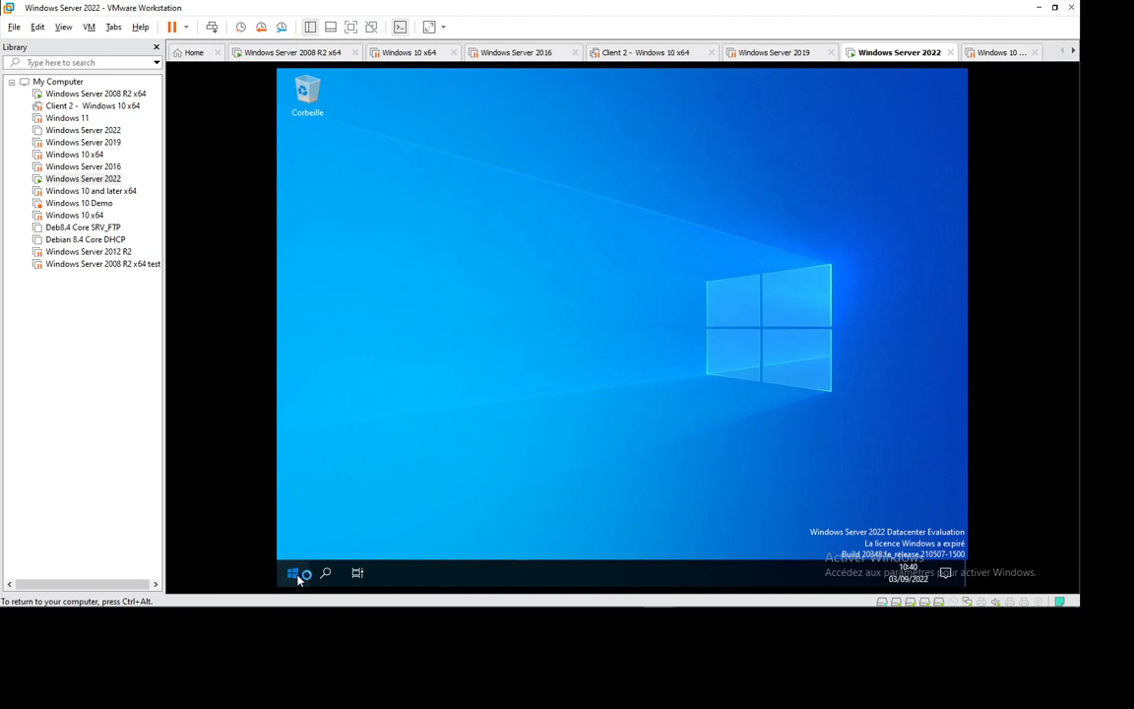
- Launch Active Directory Users and Computers from Start's Windows Administrative Tools folder
click(293, 575)
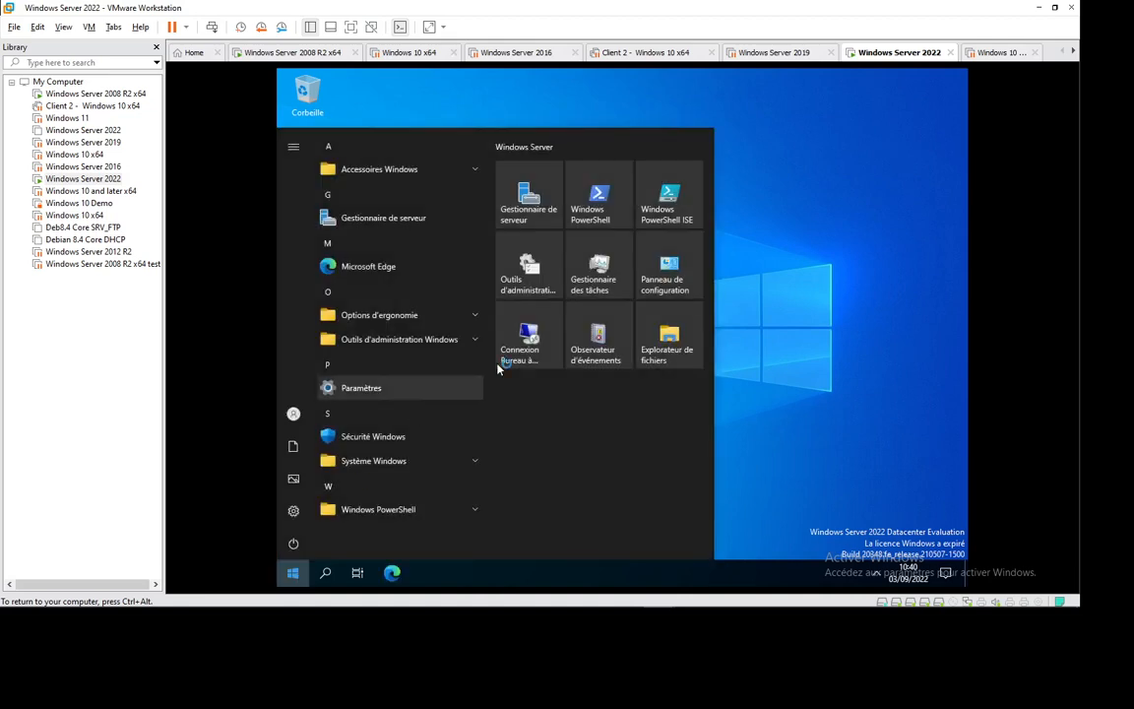
click(475, 341)
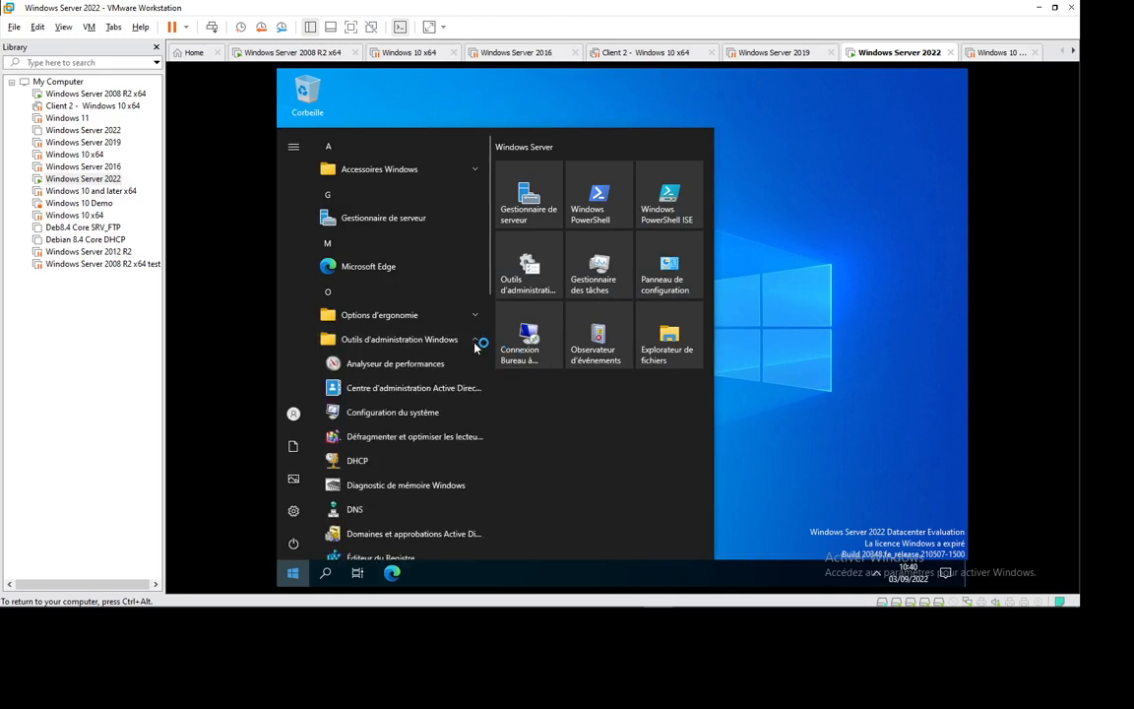
scroll(429, 433, down, 6)
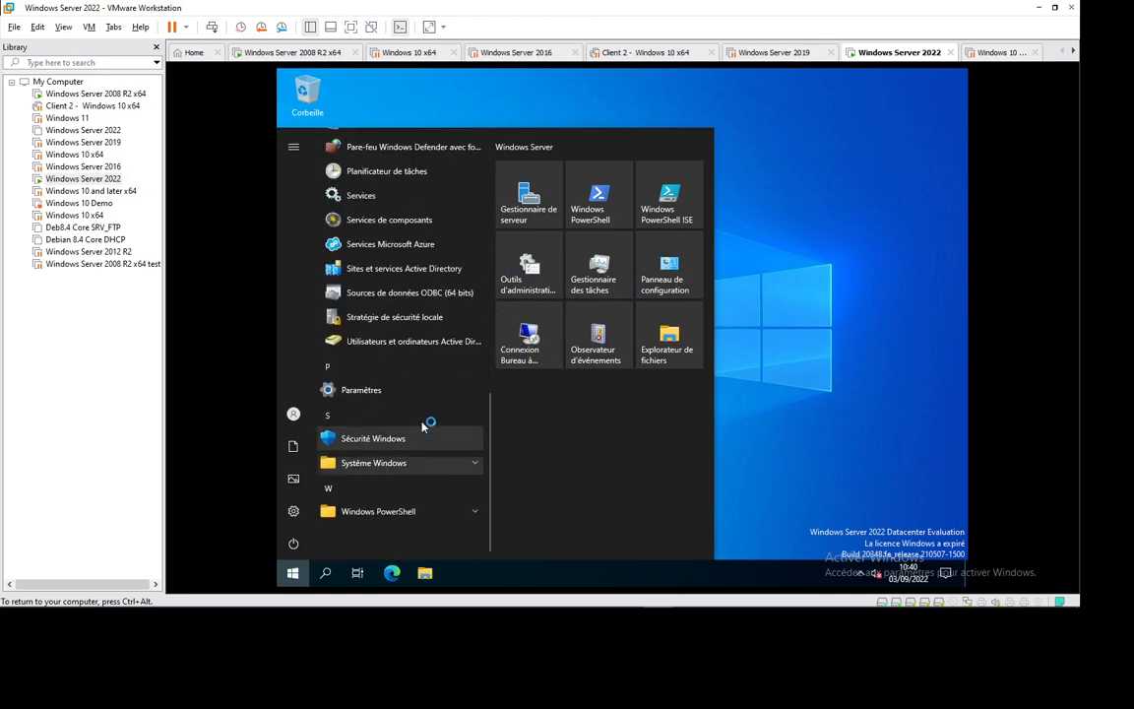
click(425, 342)
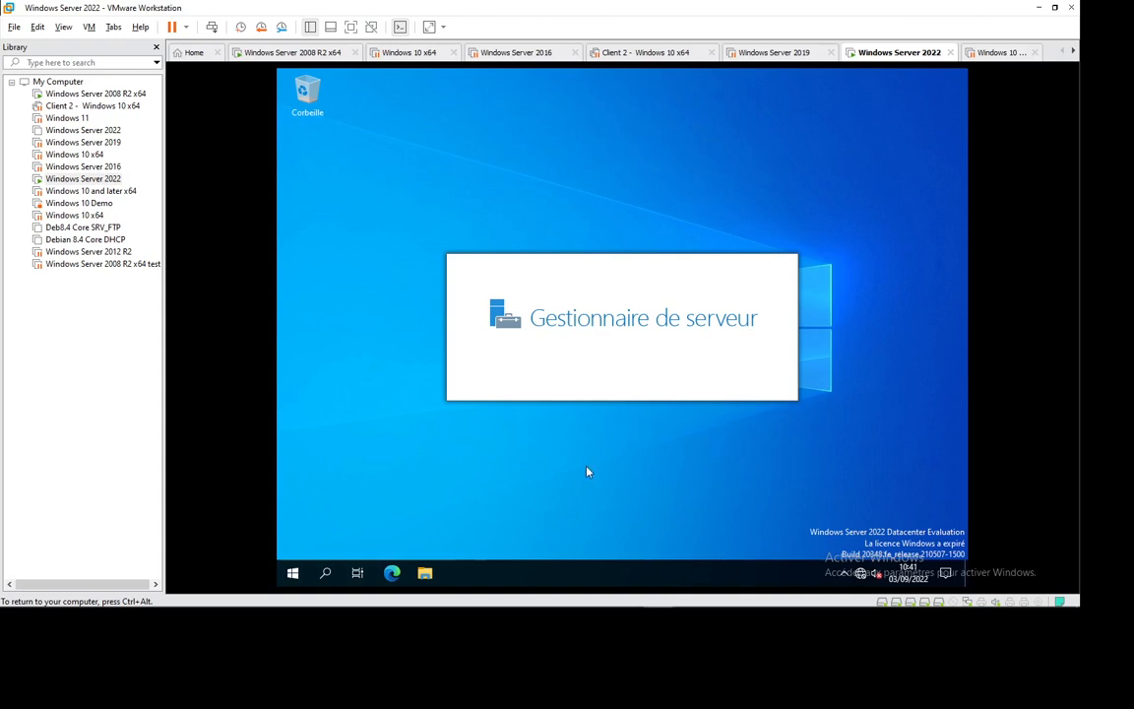
- Expand abc.com with Advanced Features turned off in the View menu
click(300, 54)
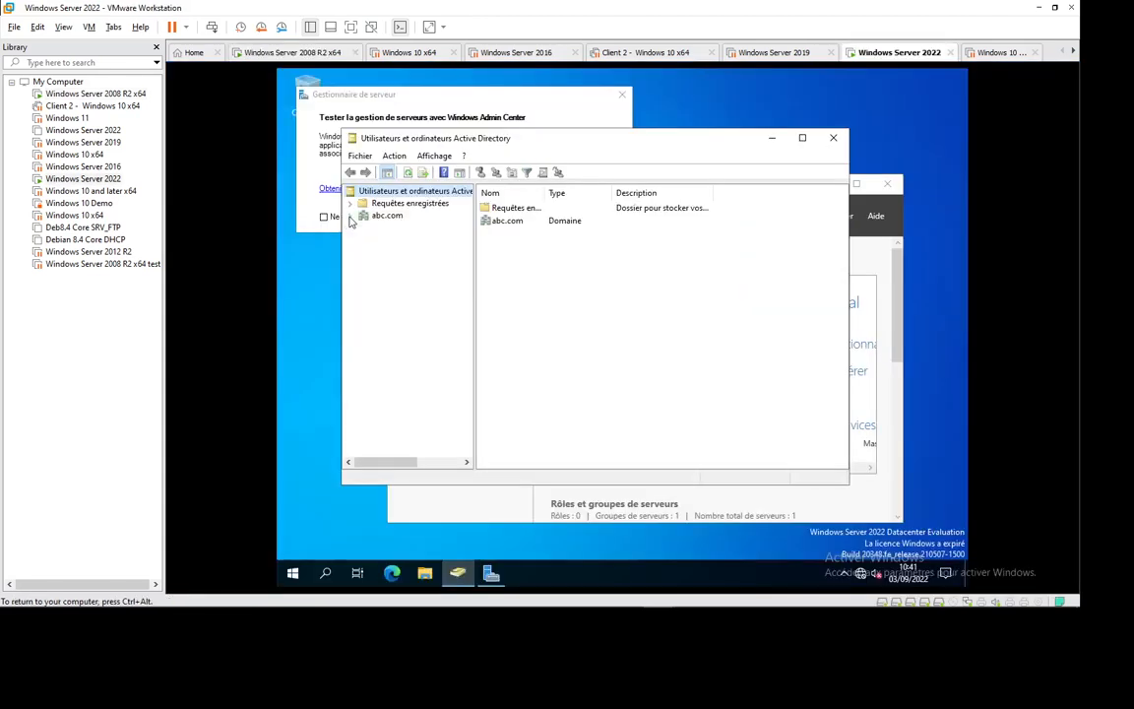
click(351, 216)
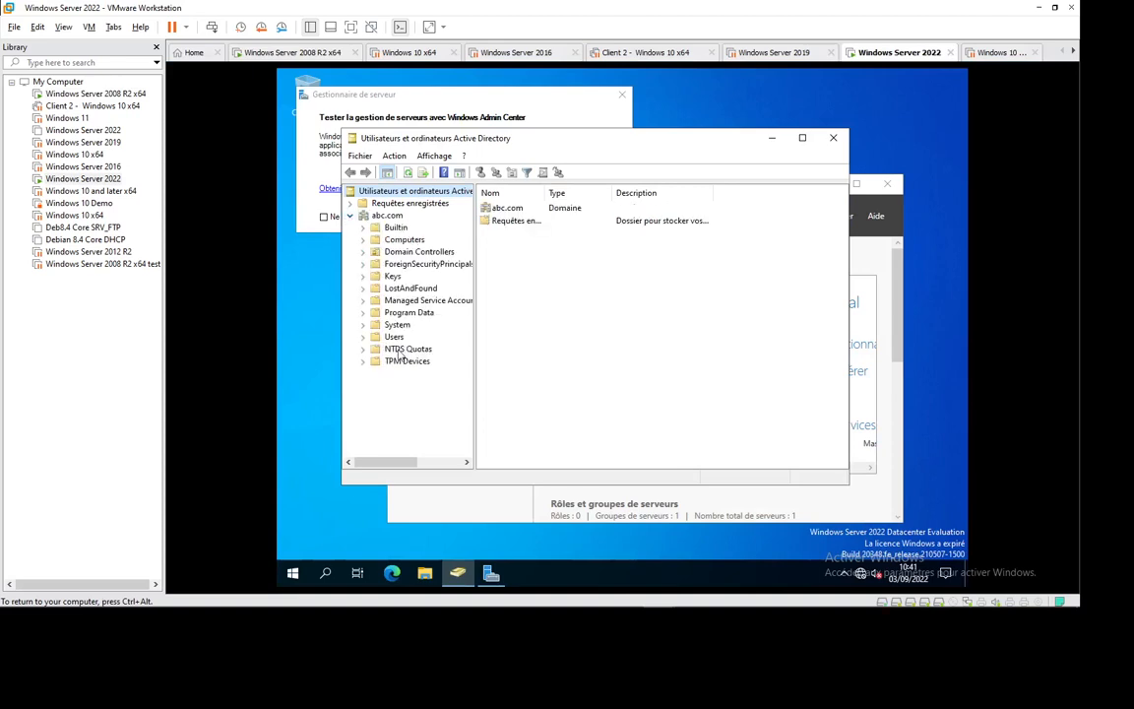
click(434, 156)
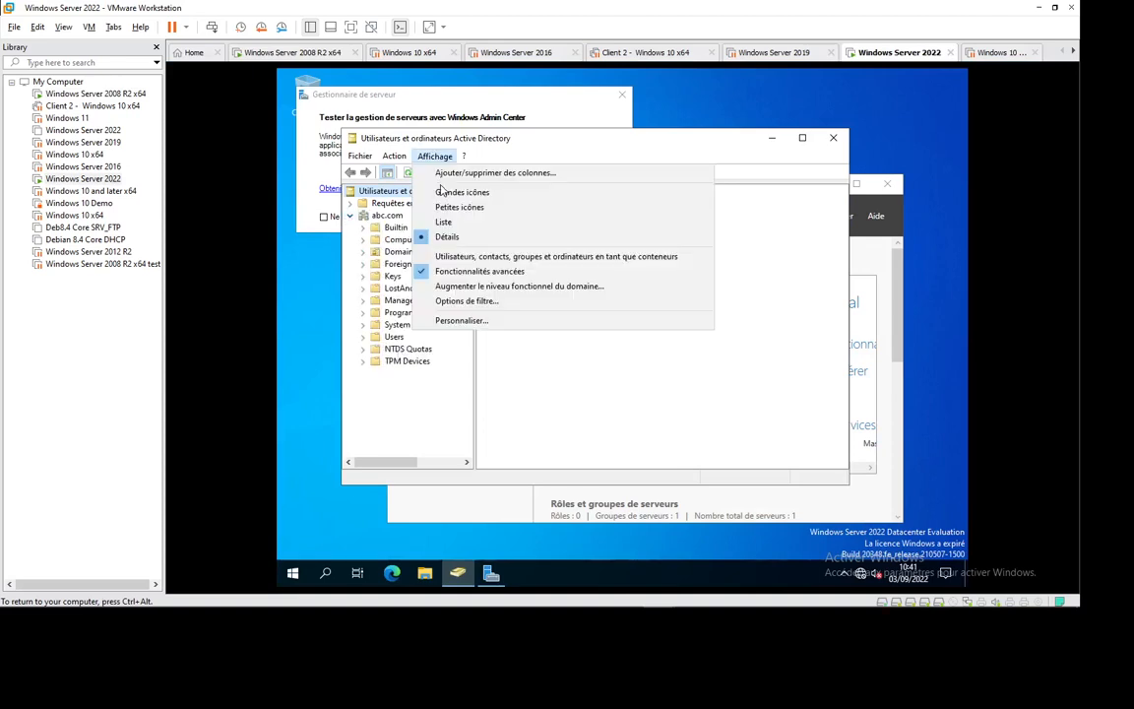
click(425, 274)
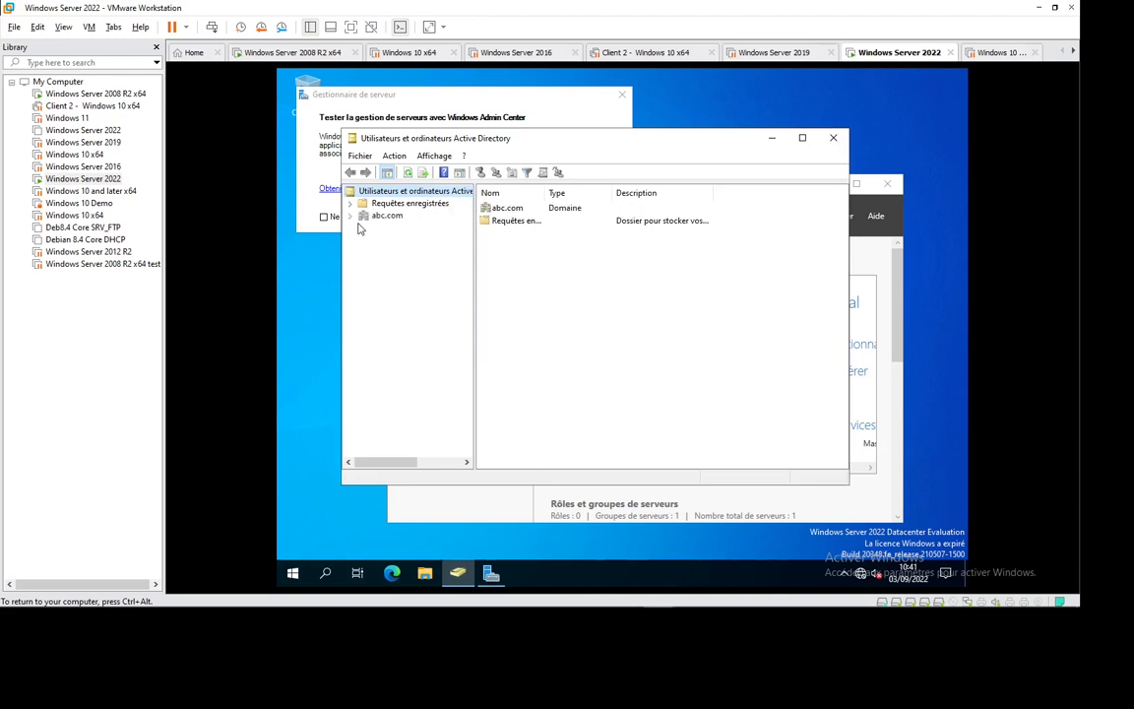
click(353, 217)
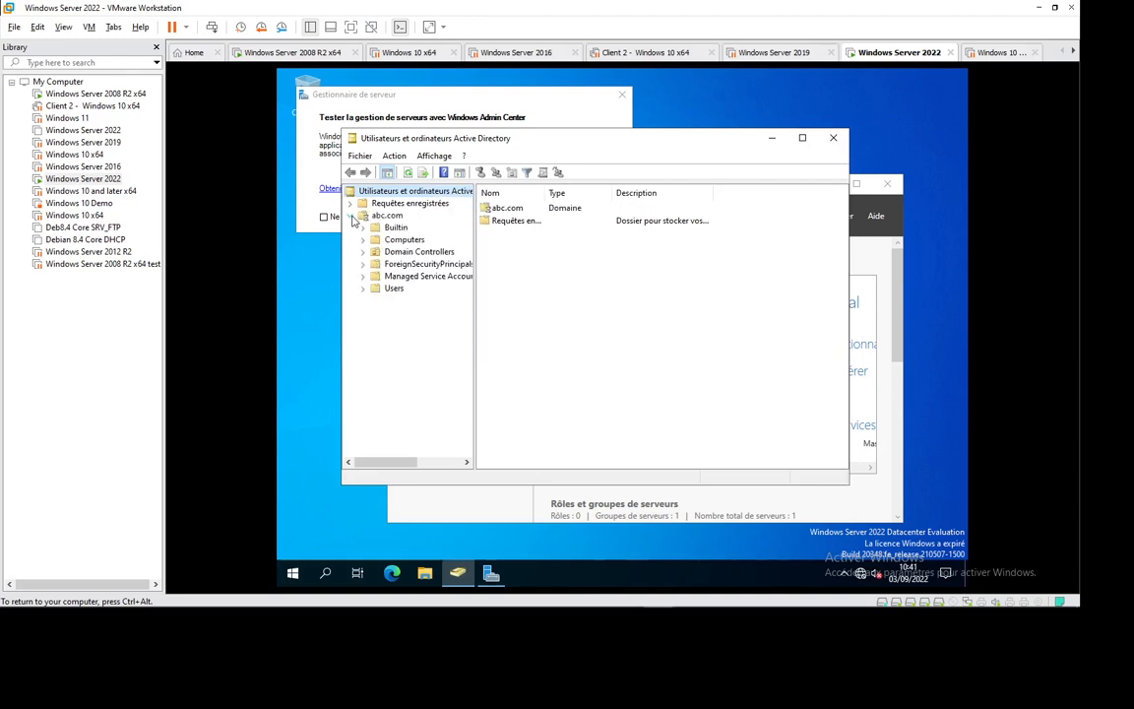
- Start Delegation of Control on the Users container and add user1 as the delegate
right_click(393, 288)
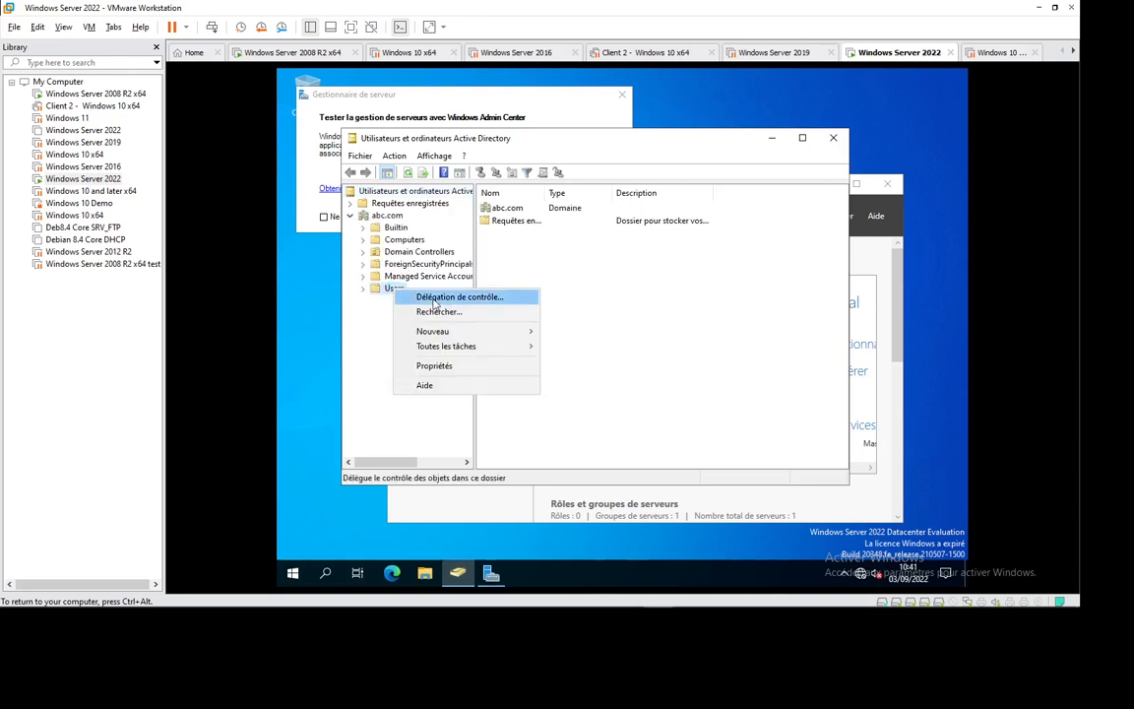
click(437, 297)
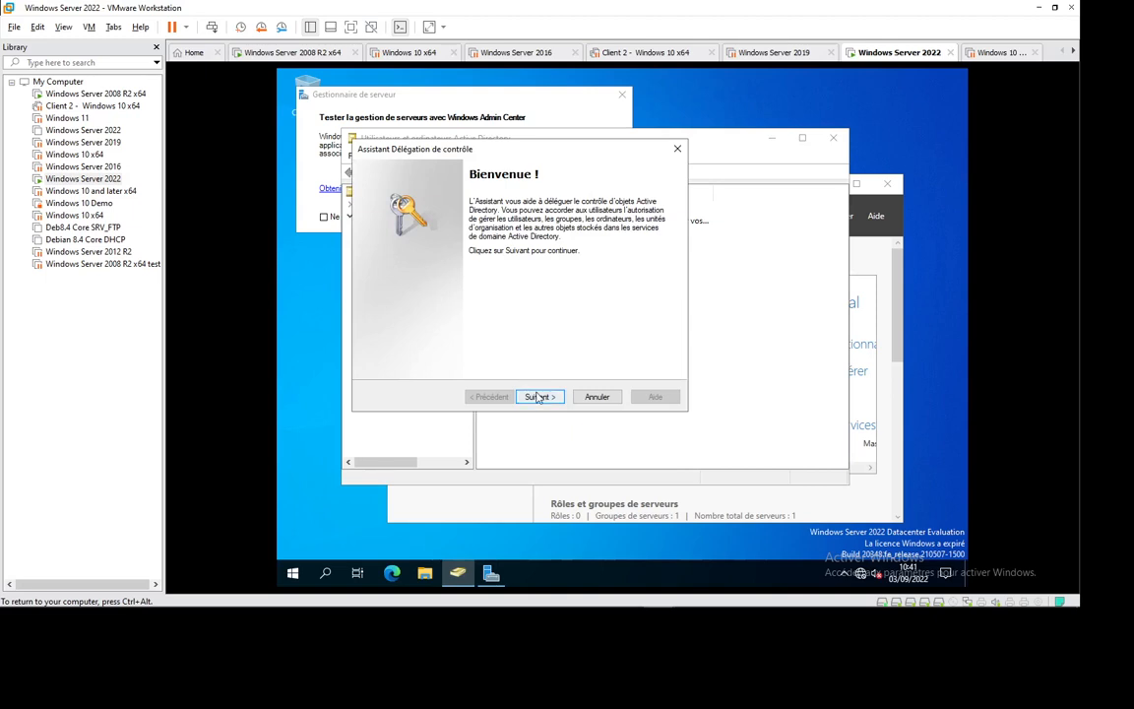
click(539, 397)
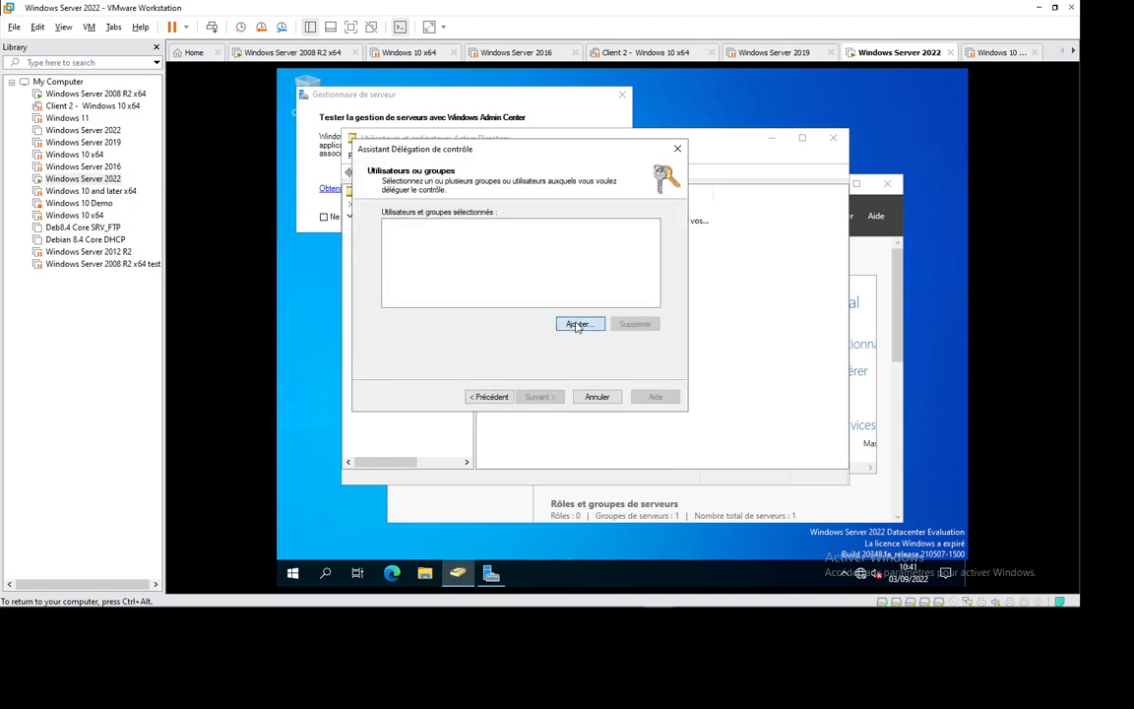
click(578, 326)
text(user1)
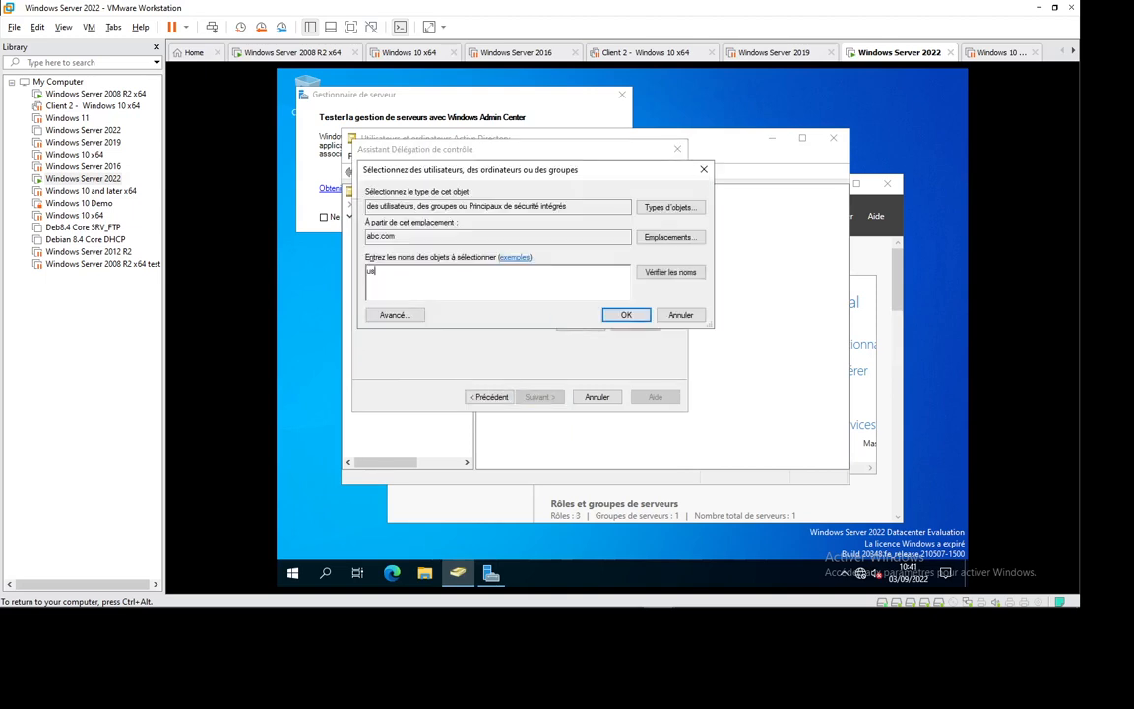
click(694, 275)
click(626, 315)
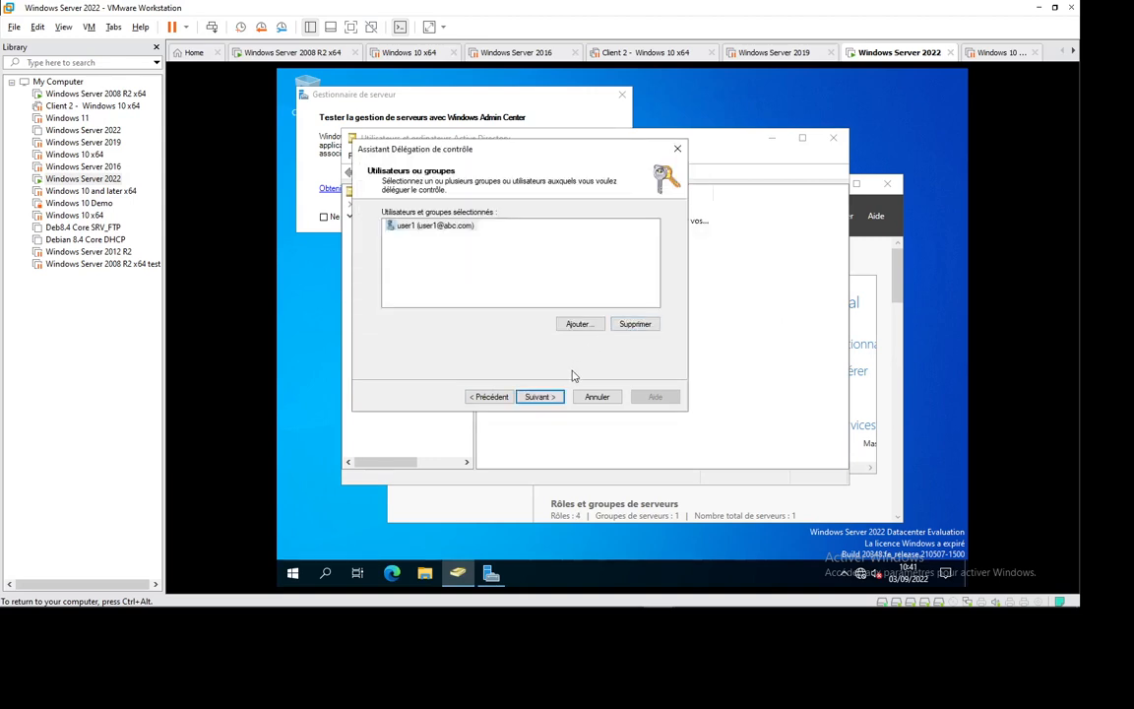
- Pick the Reset user passwords task and finish the wizard
click(538, 396)
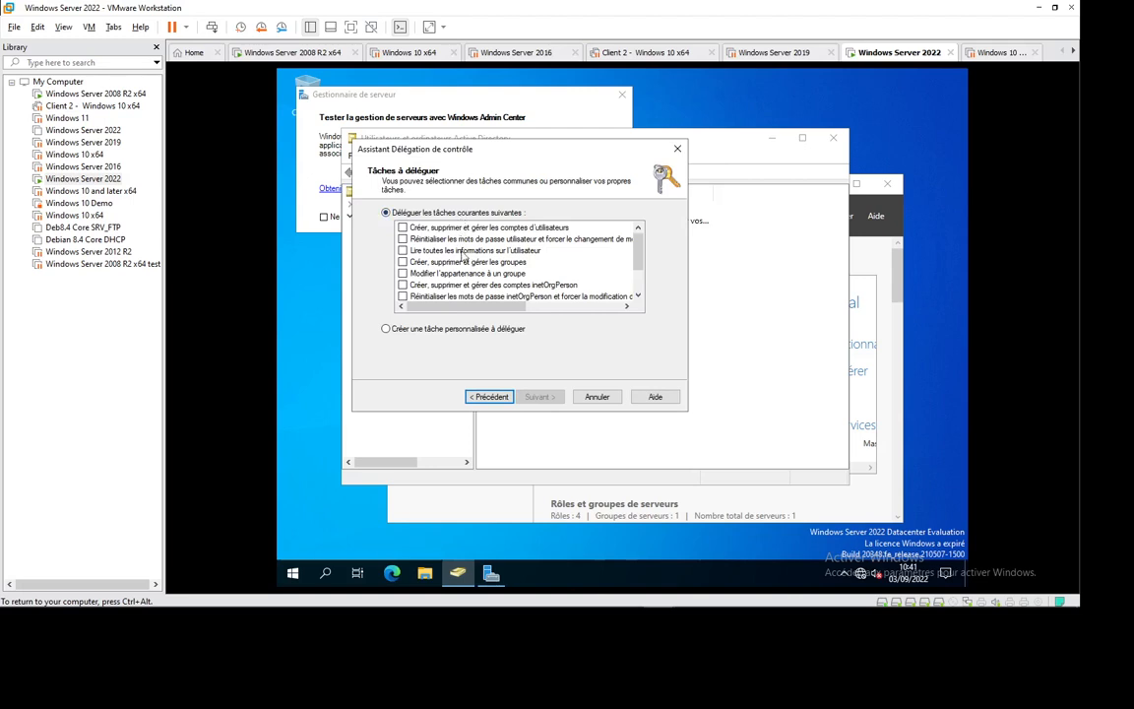
drag(642, 257, 598, 204)
click(402, 238)
click(539, 397)
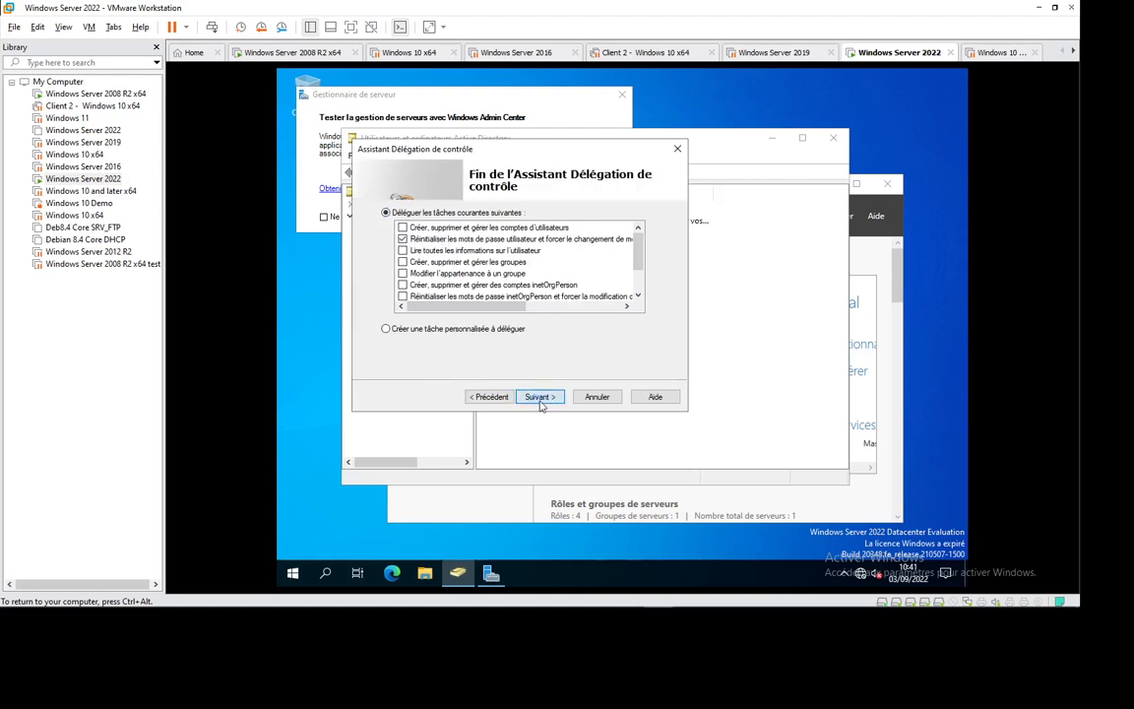
click(539, 396)
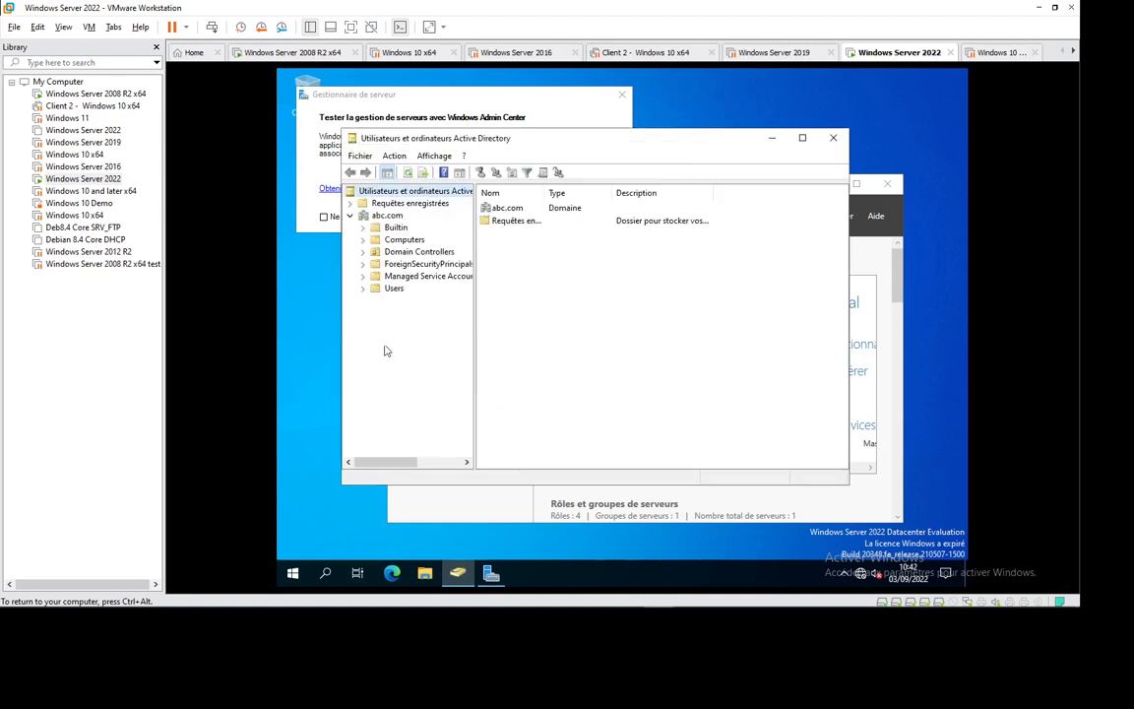
- Turn on Advanced Features in the View menu and expand abc.com again
right_click(388, 289)
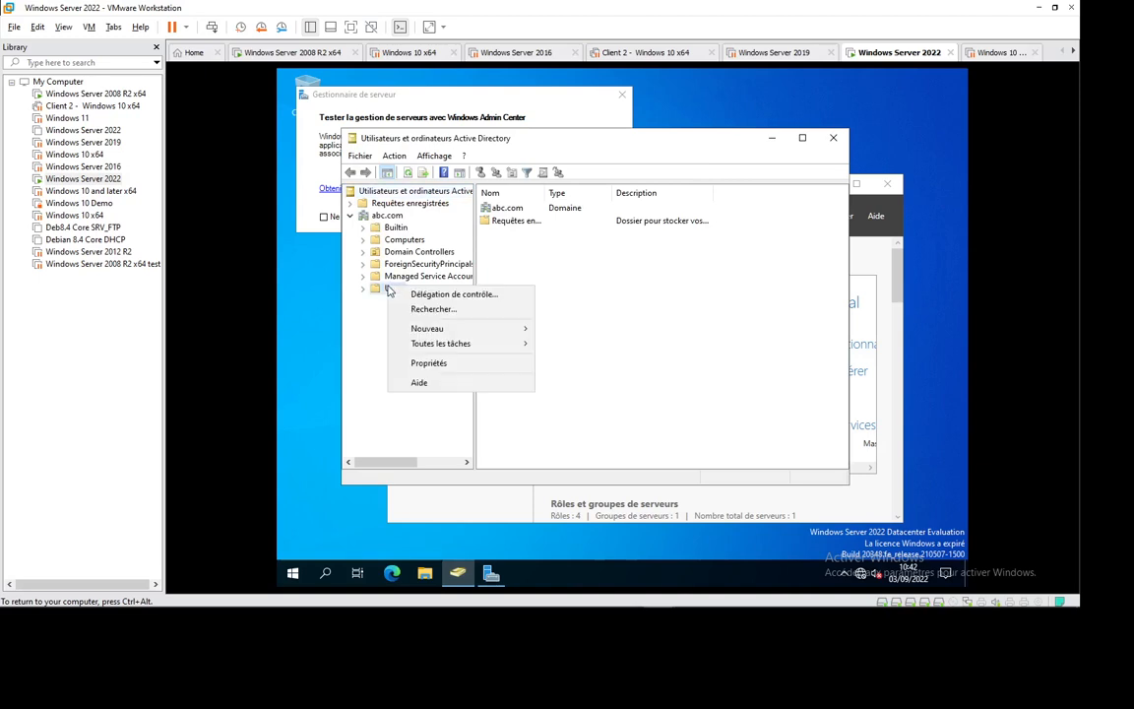
click(441, 362)
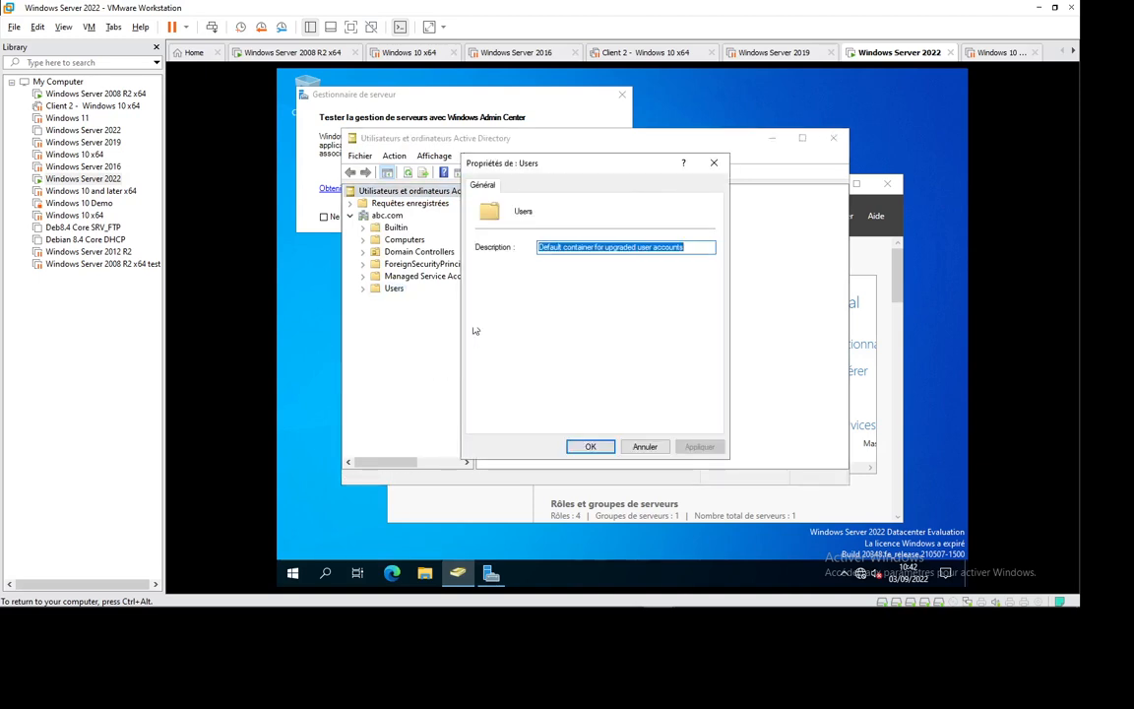
click(713, 164)
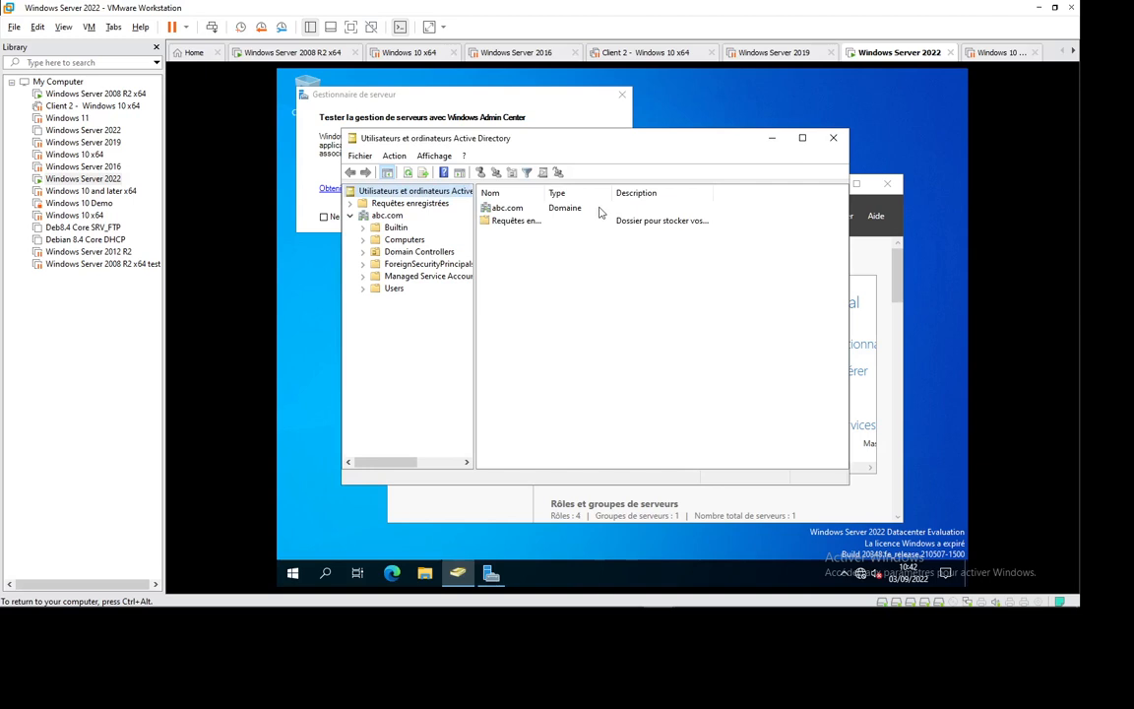
click(434, 155)
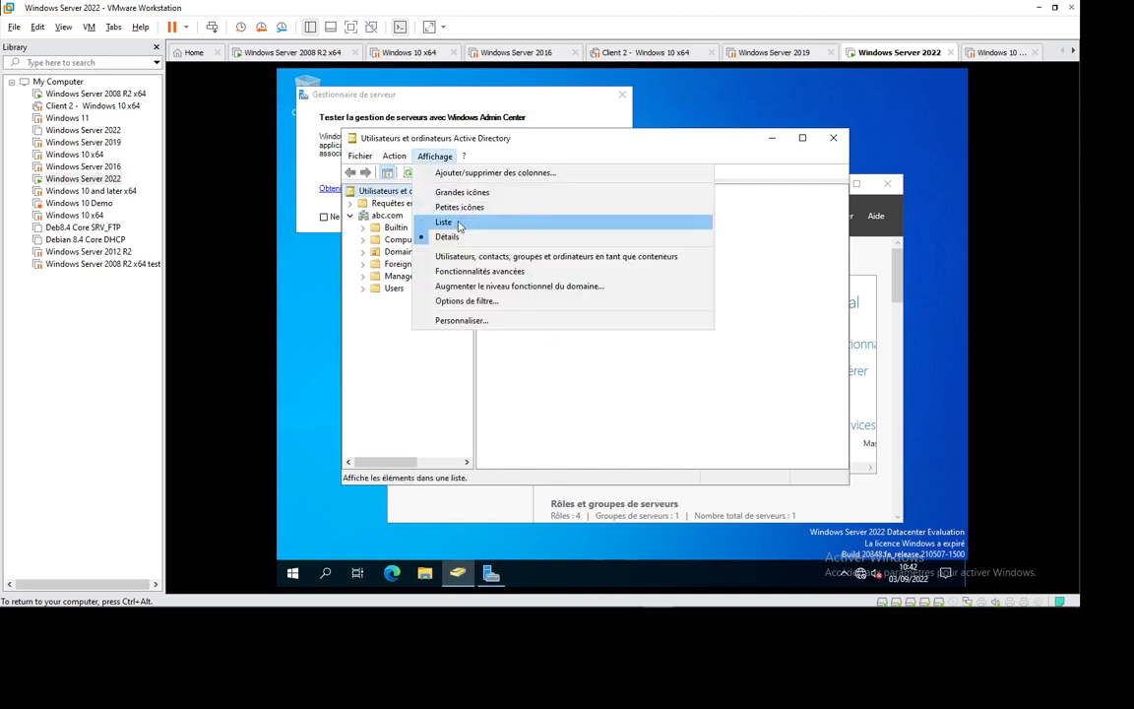
click(468, 271)
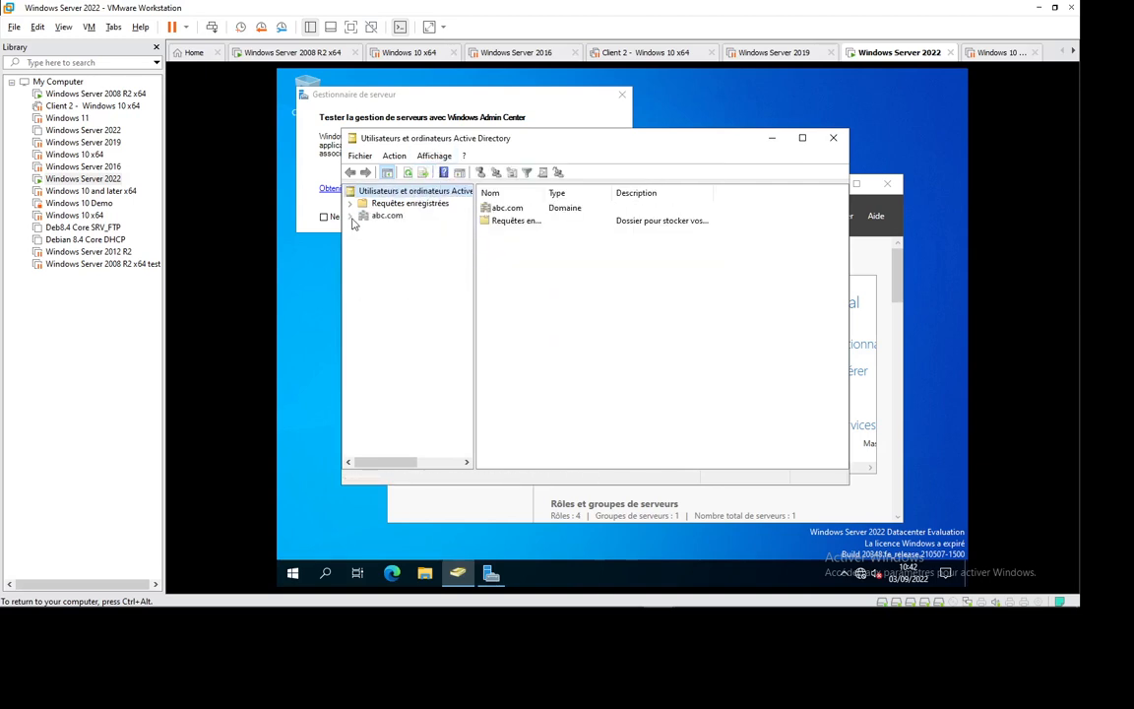
click(351, 215)
- Open user1's password-reset entry in the Users container's advanced security settings
right_click(394, 337)
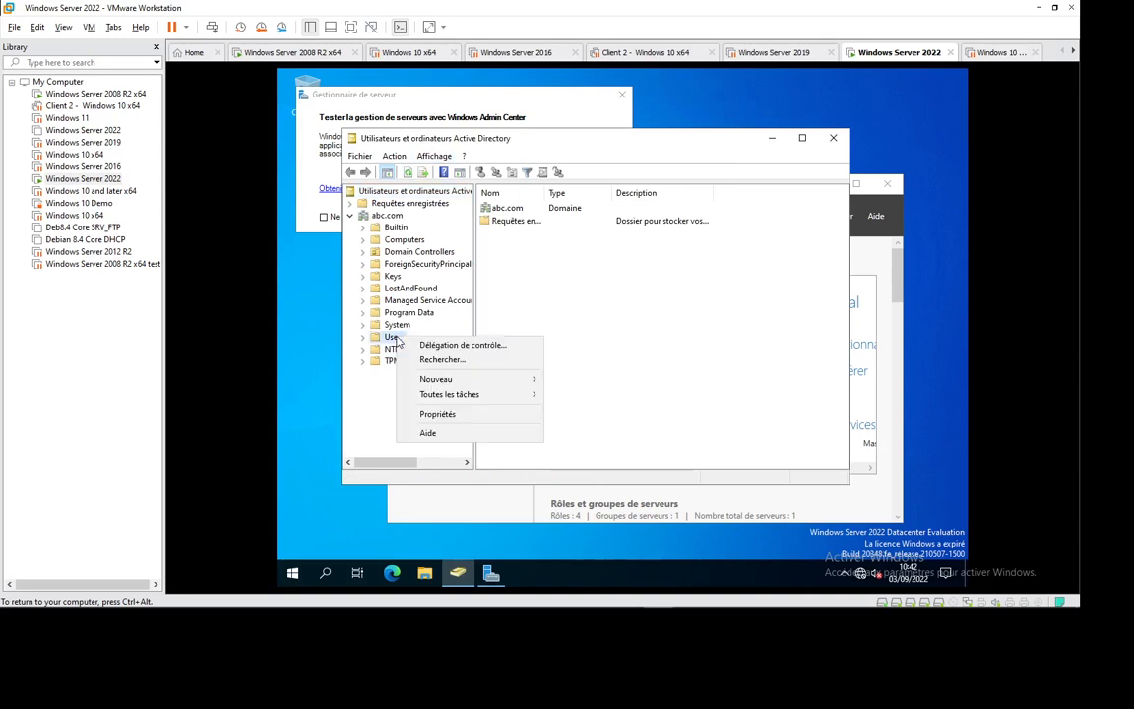
click(437, 413)
click(542, 186)
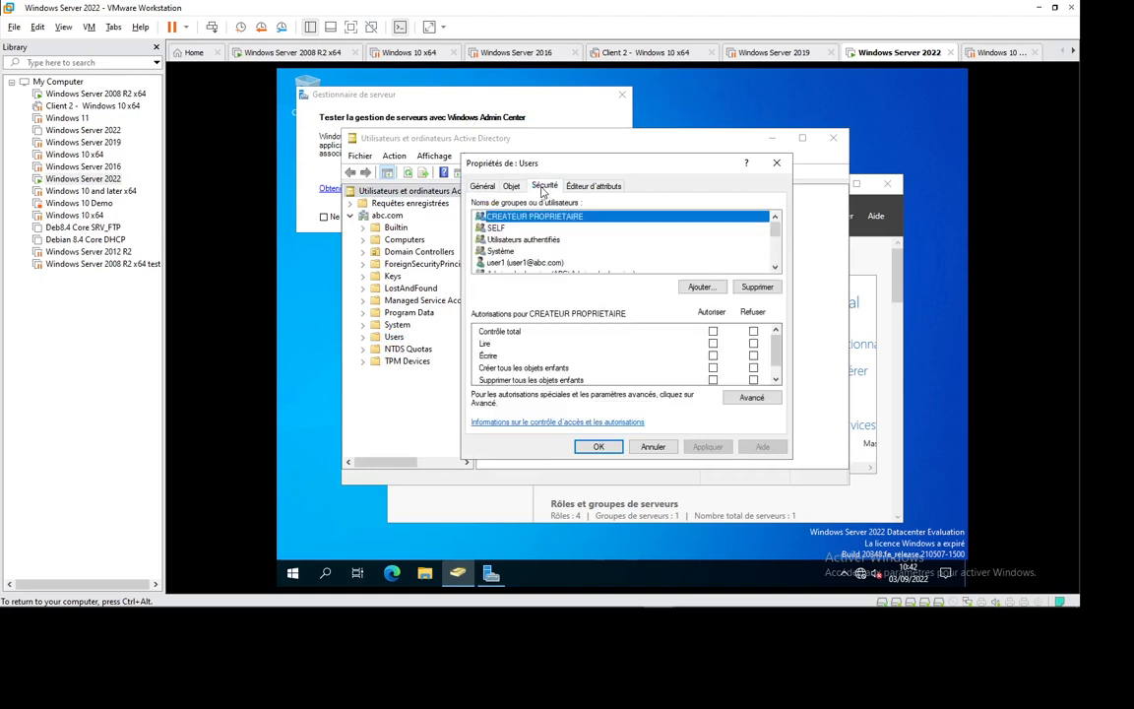
click(751, 397)
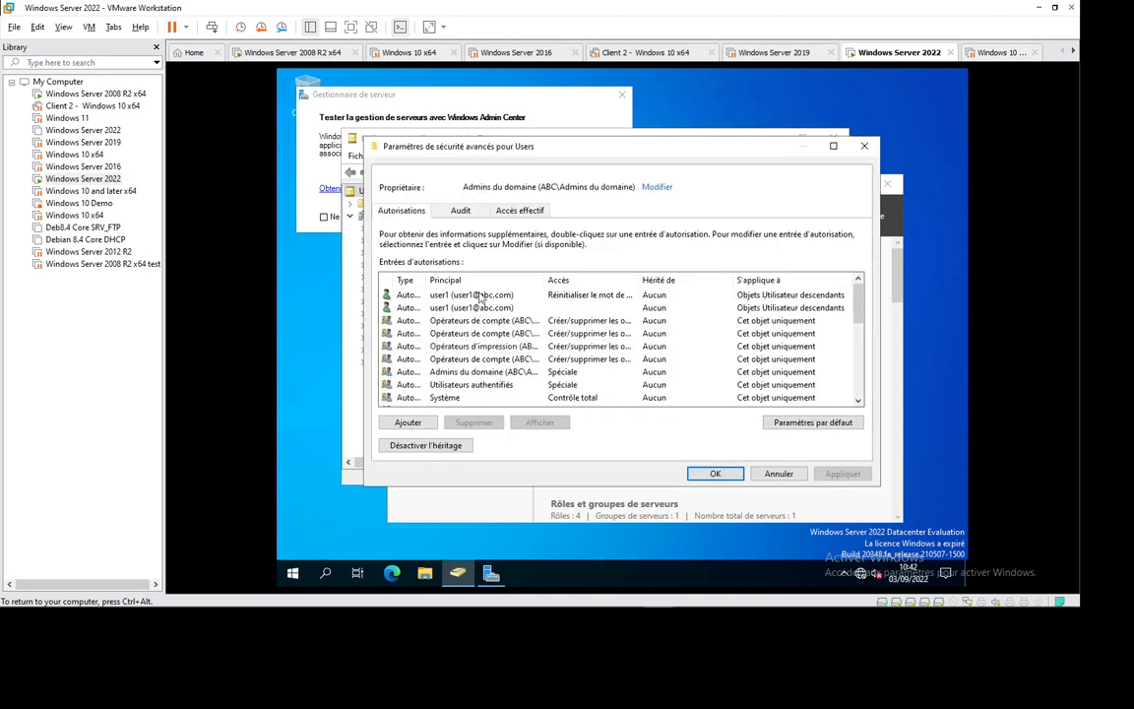
click(481, 295)
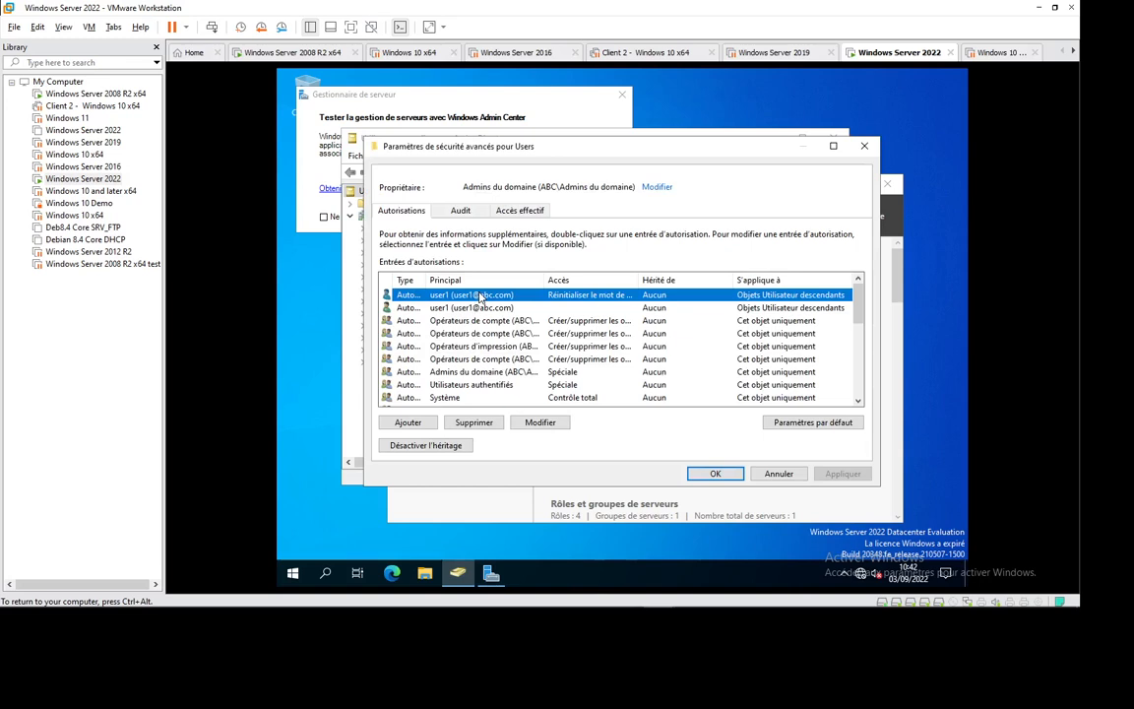
click(539, 422)
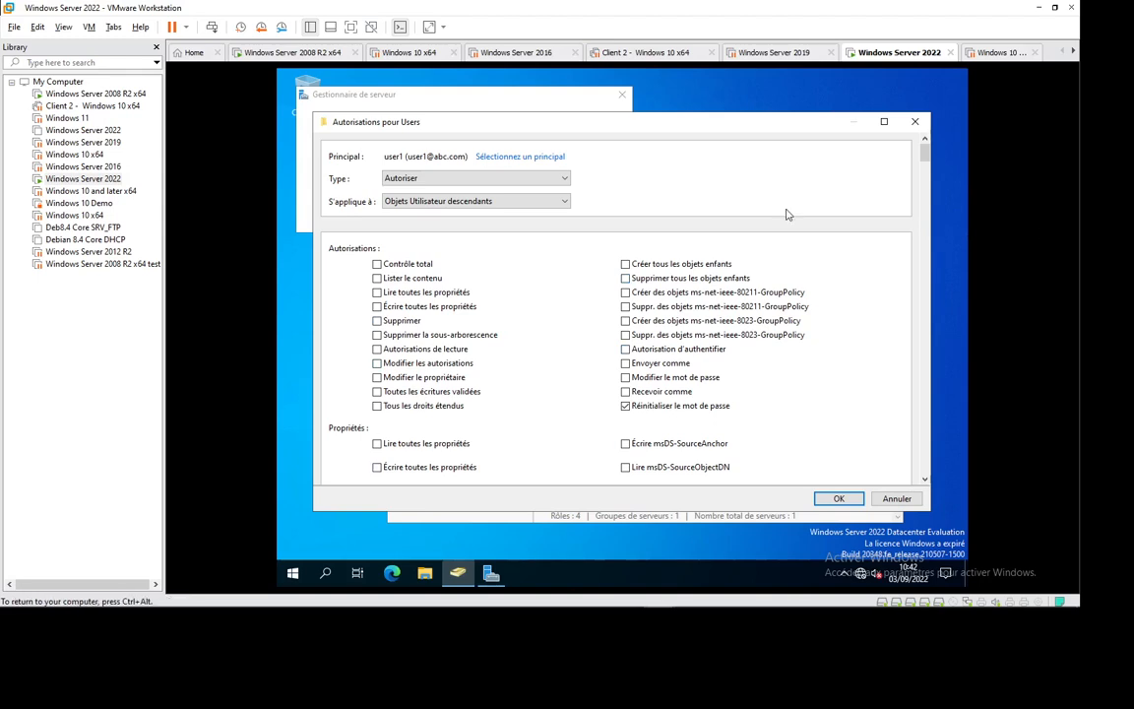
click(494, 93)
click(621, 96)
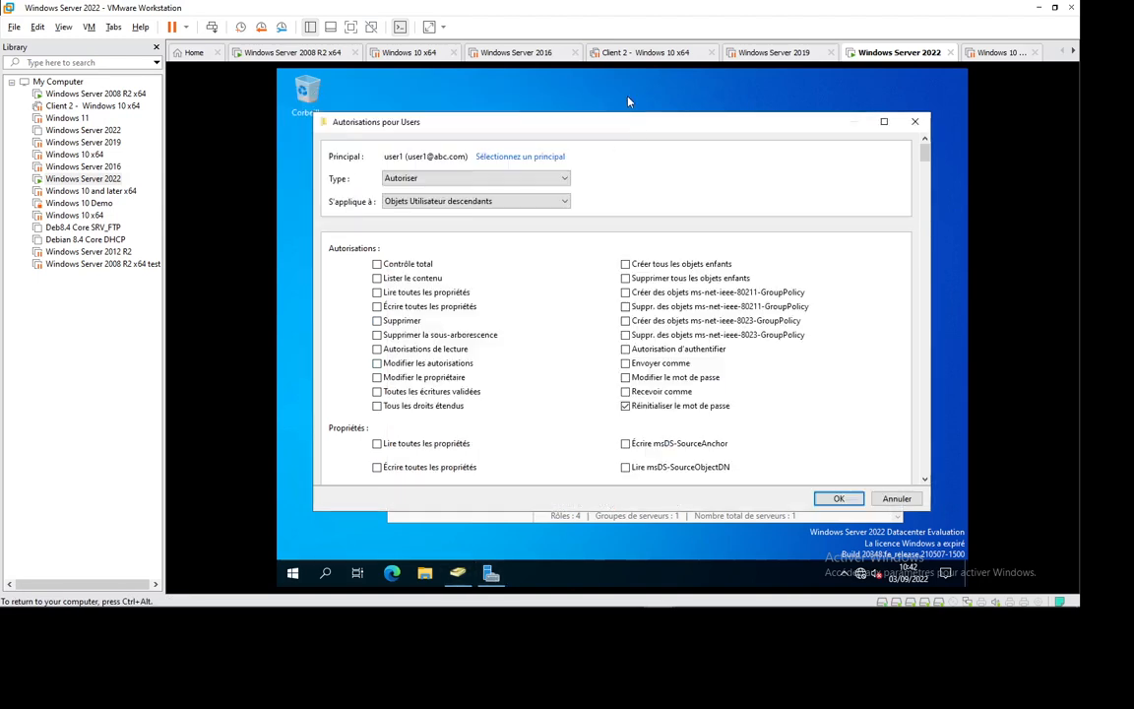